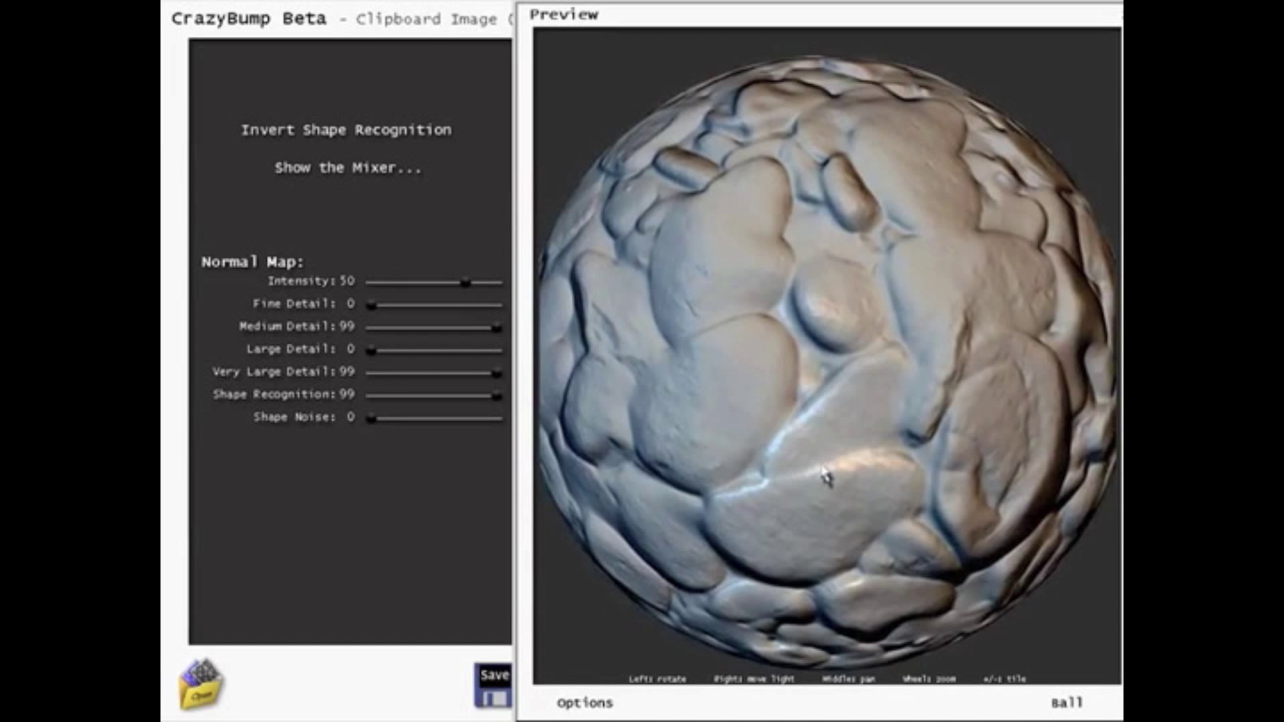
mouse_move(573, 367)
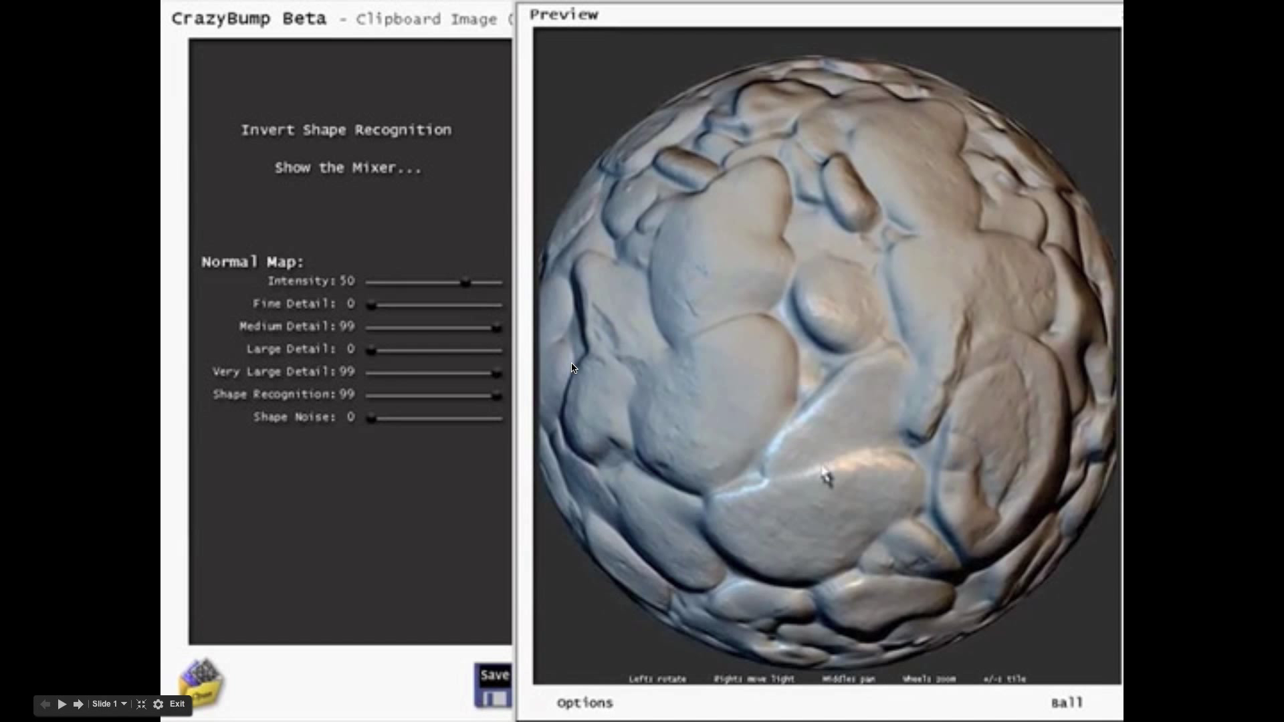
click(573, 366)
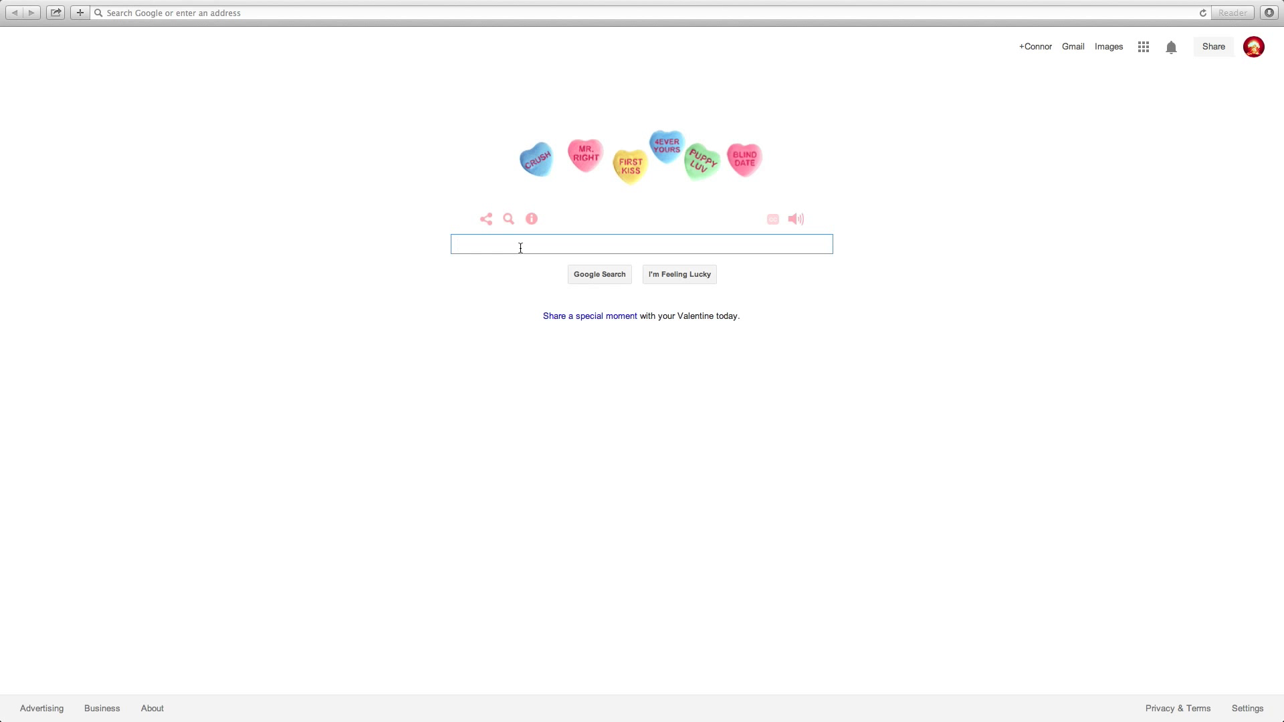
Step: Search the web for "unity" and open the Download page of the Unity game engine site
text(unity)
key(Return)
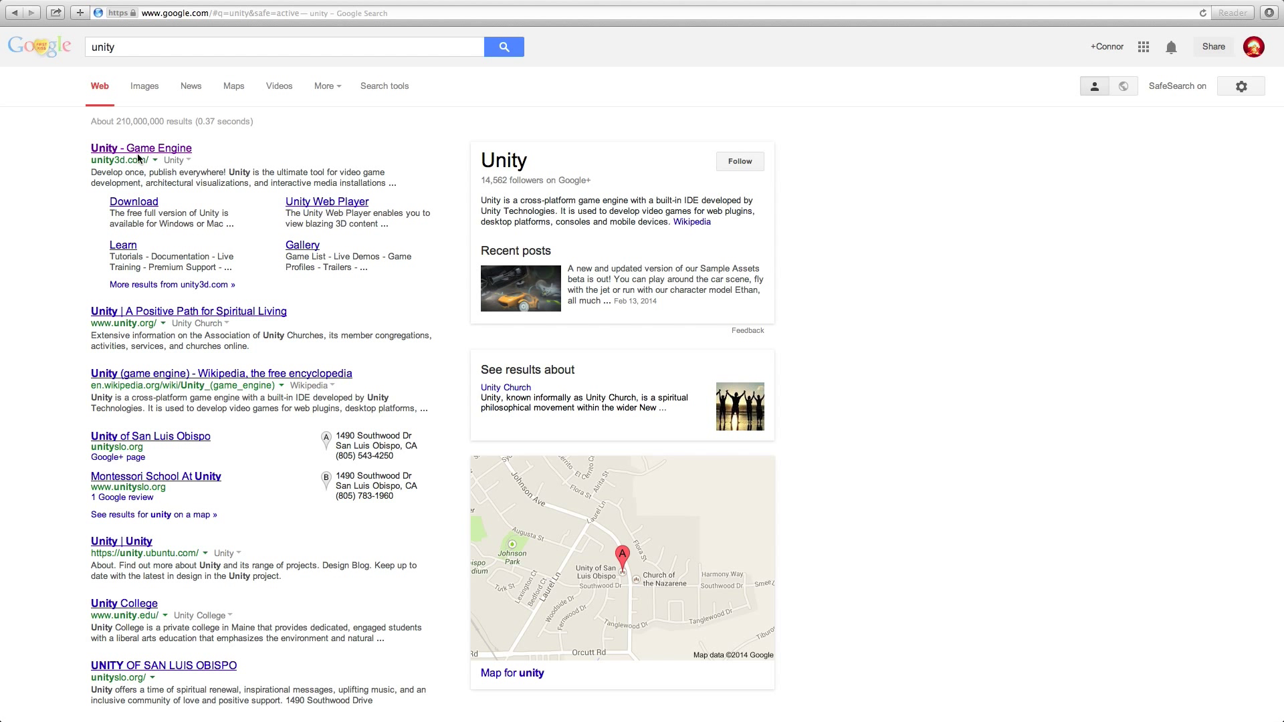
click(144, 207)
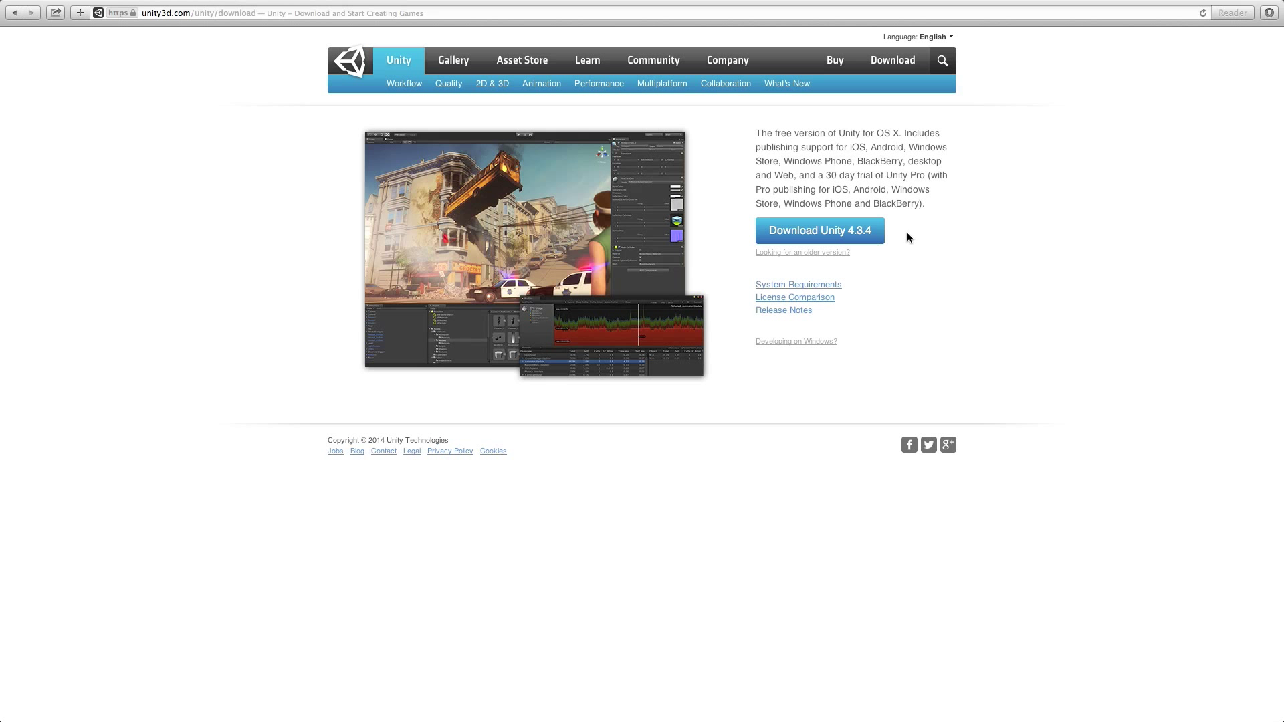
Step: Go to blender.org, look over the home page and open its Download page
click(704, 14)
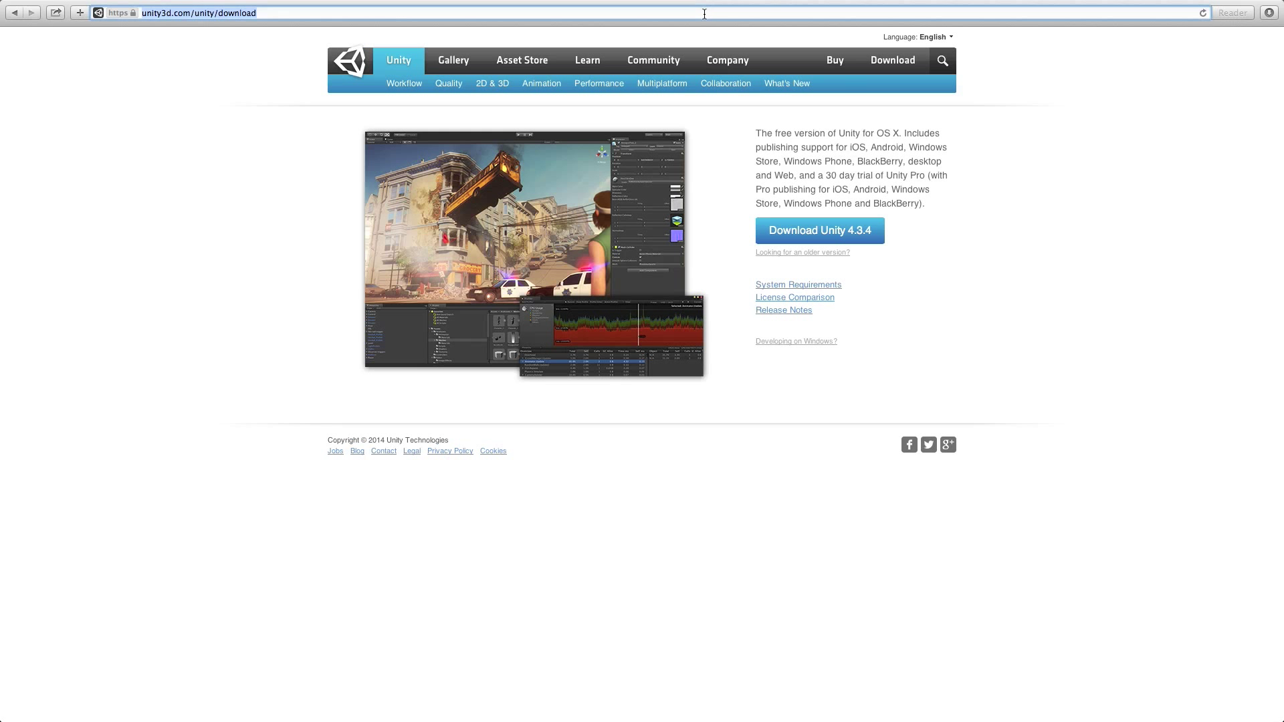
text(blend)
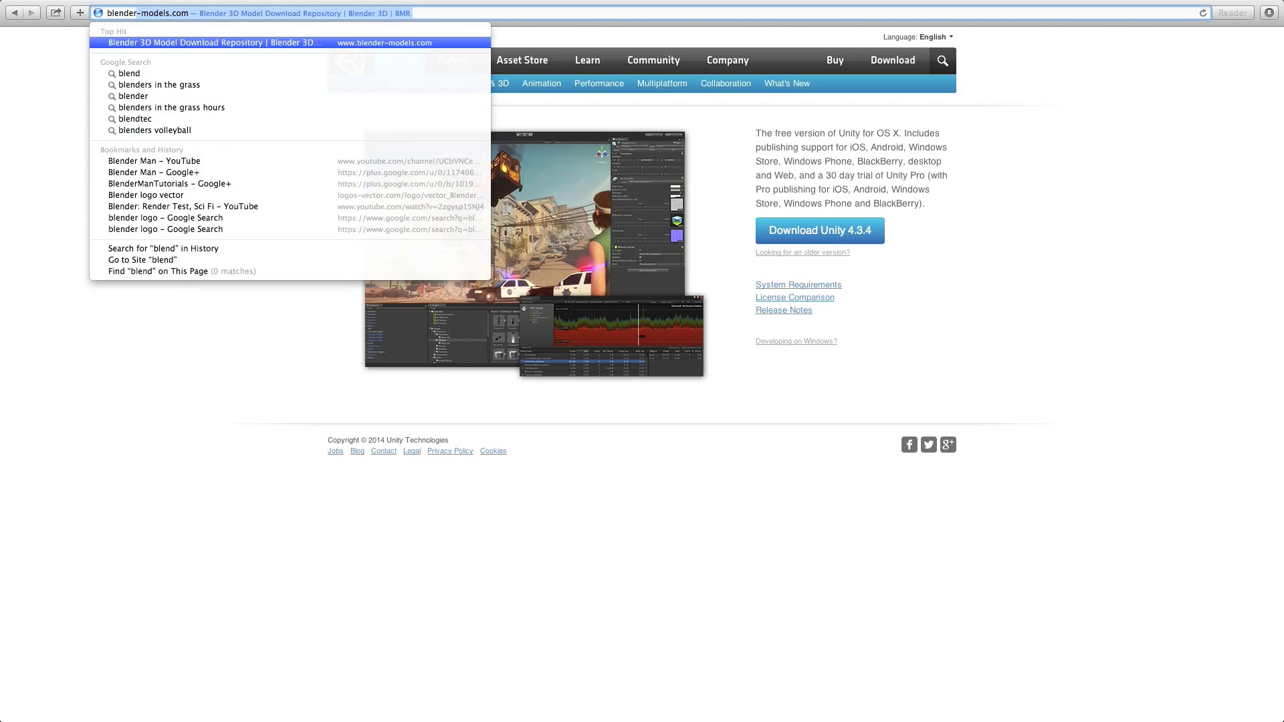
text(er.org)
key(Return)
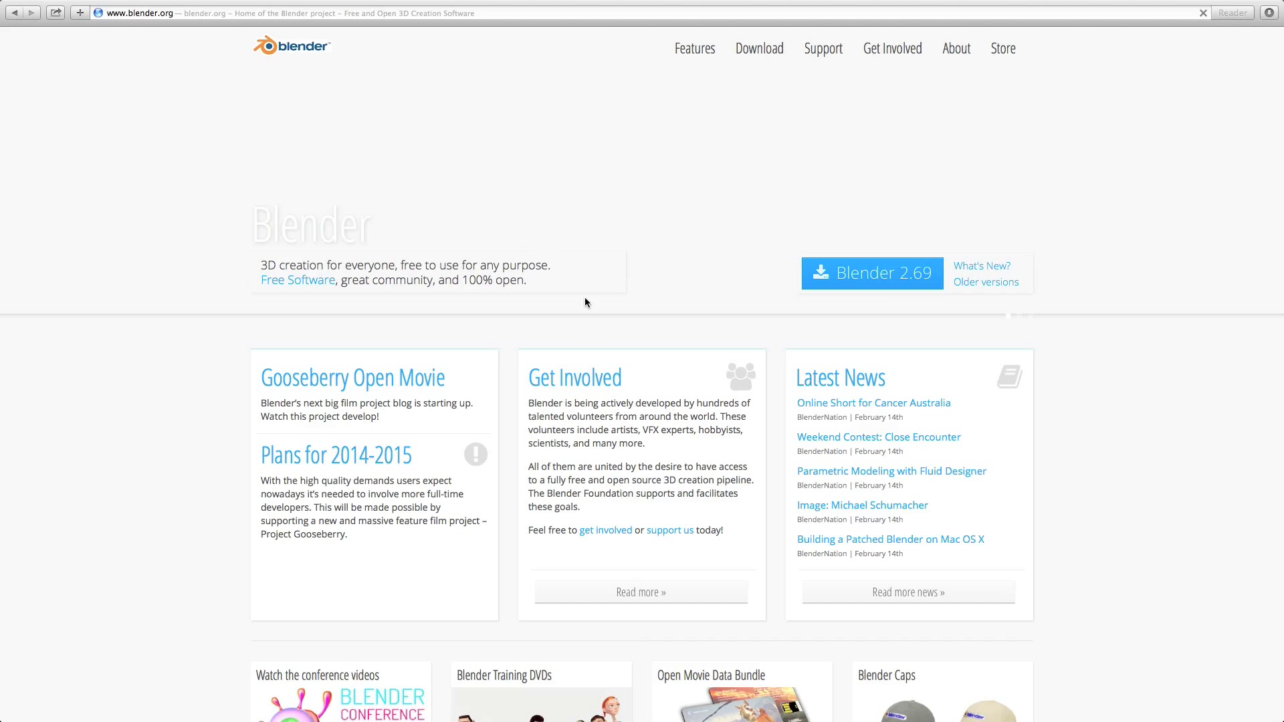
scroll(596, 341, down, 5)
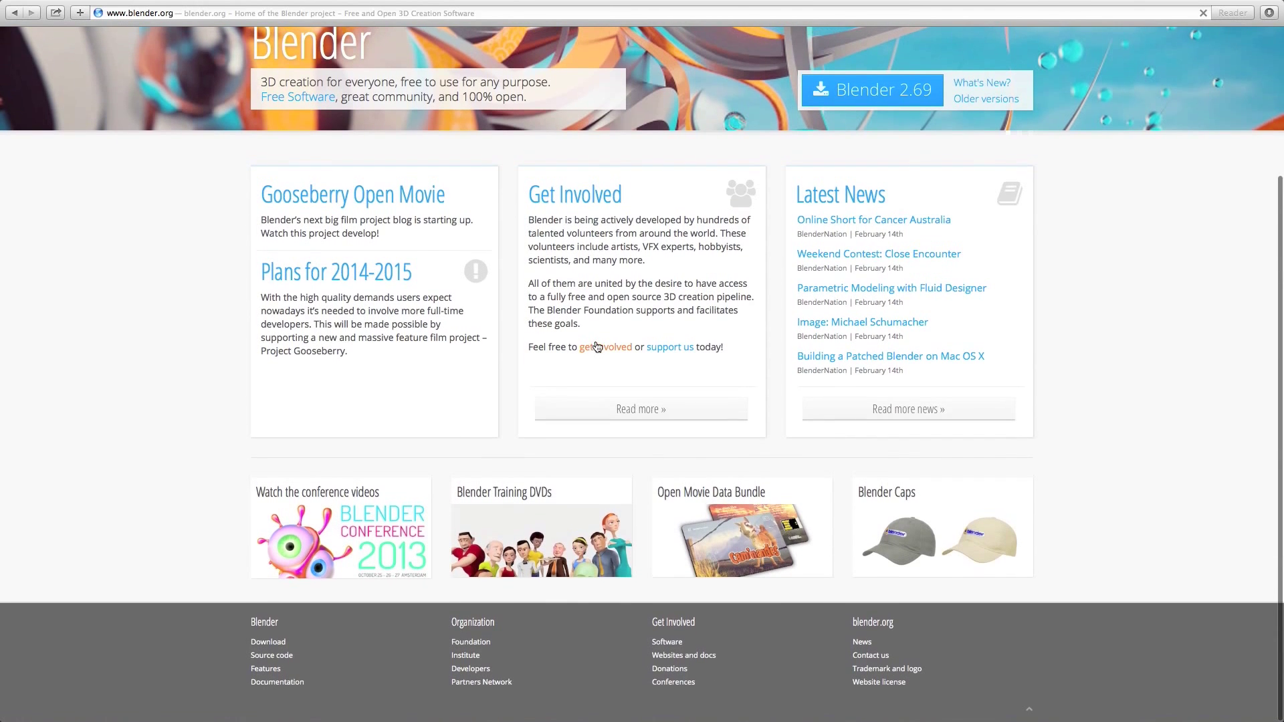
scroll(345, 496, up, 5)
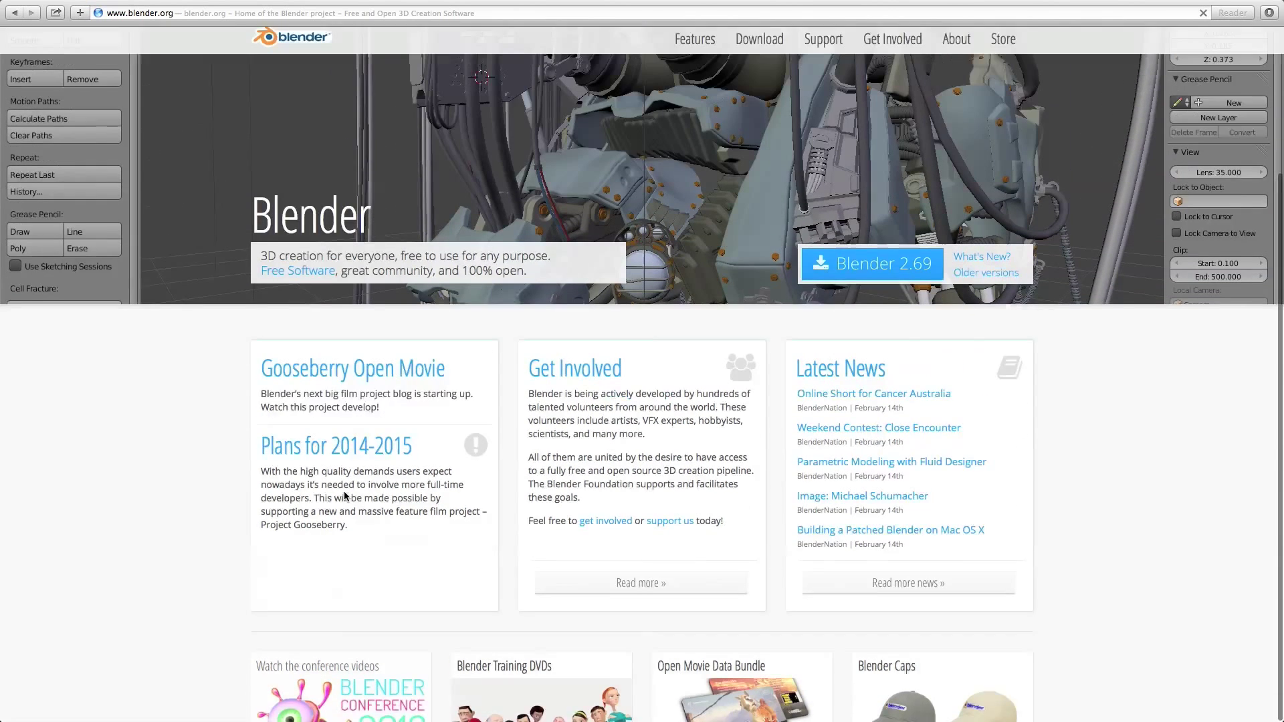
scroll(345, 495, down, 5)
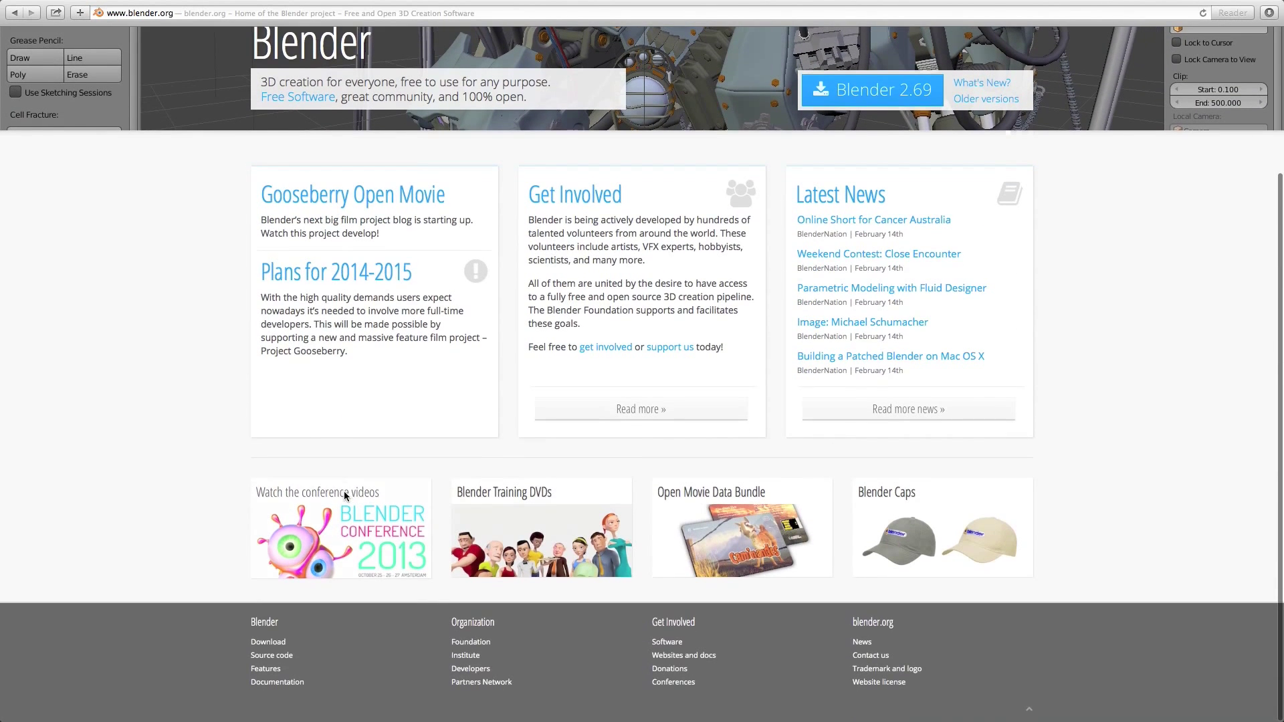
click(268, 641)
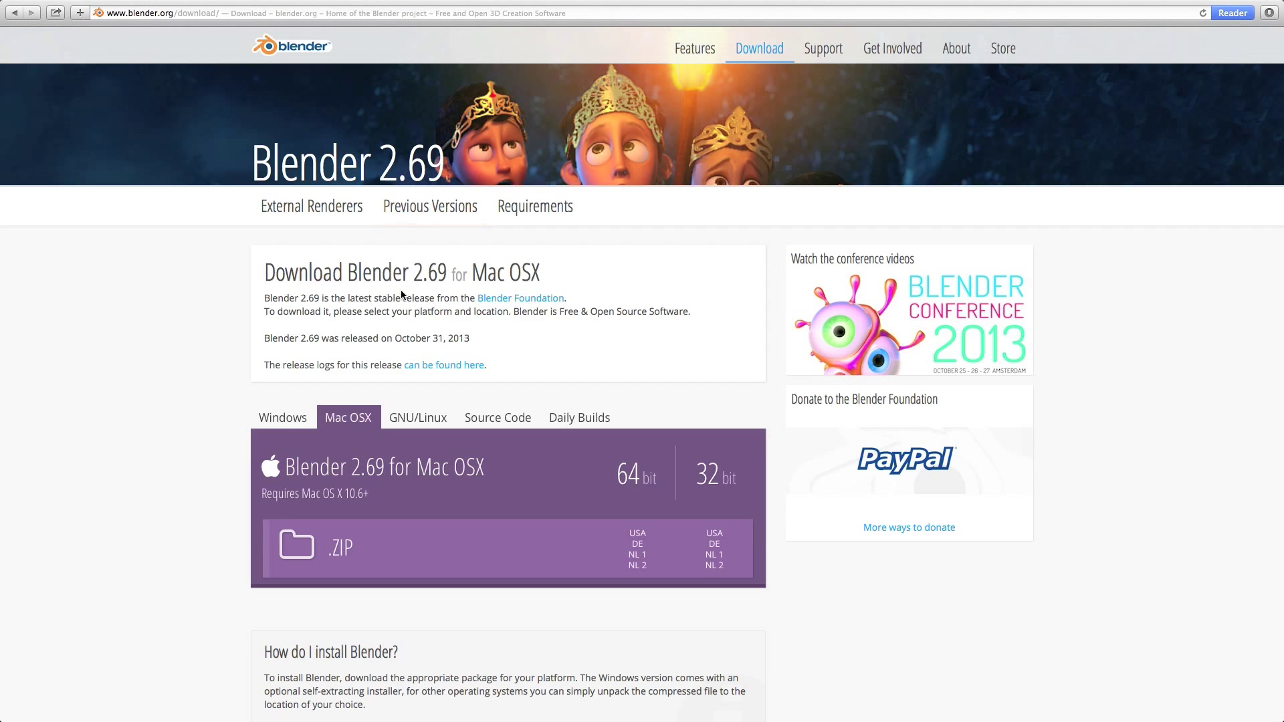
Step: Go to crazybump.com and view the CrazyBump download options for Windows and Mac
click(410, 11)
text(crazybump.com)
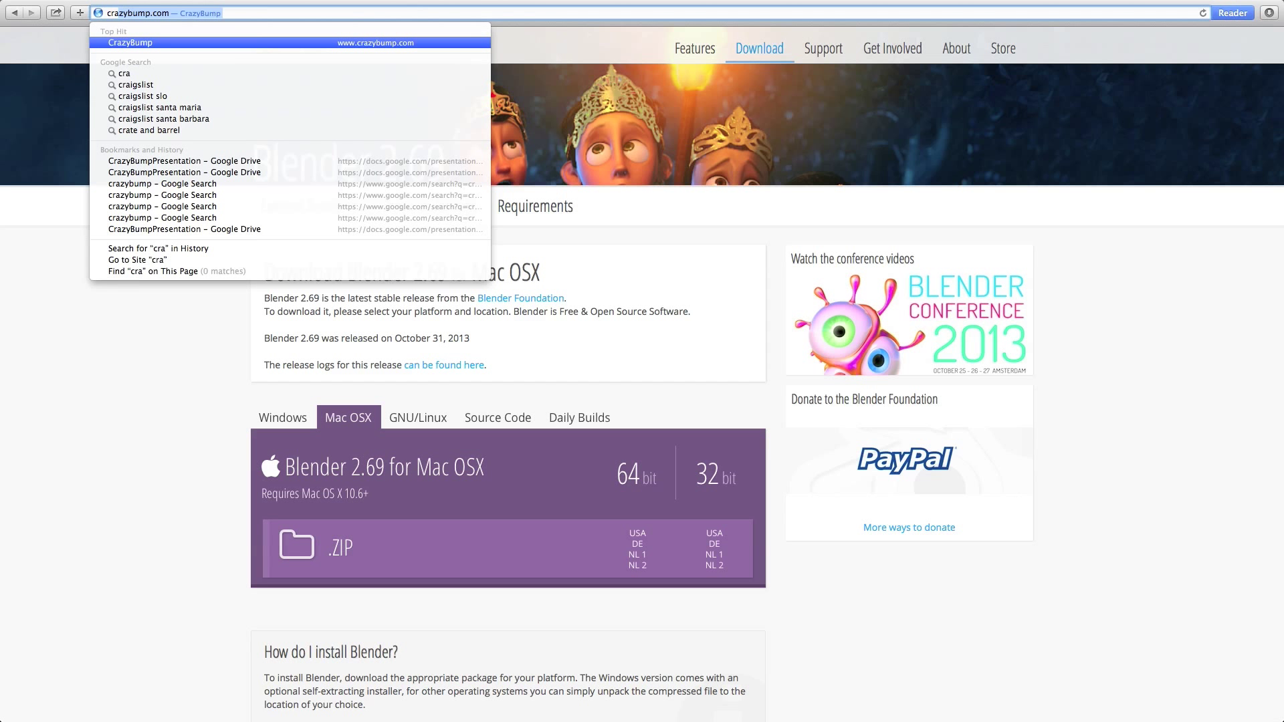
key(Return)
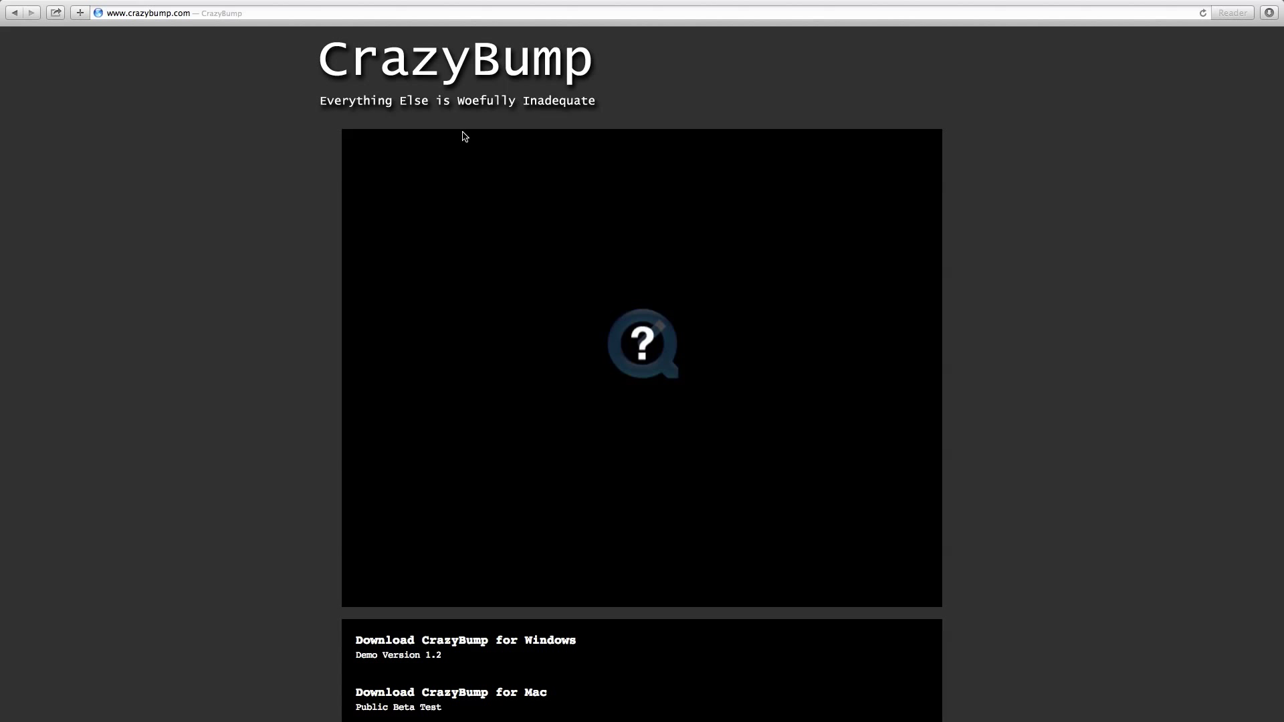
scroll(464, 136, down, 5)
scroll(465, 137, down, 1)
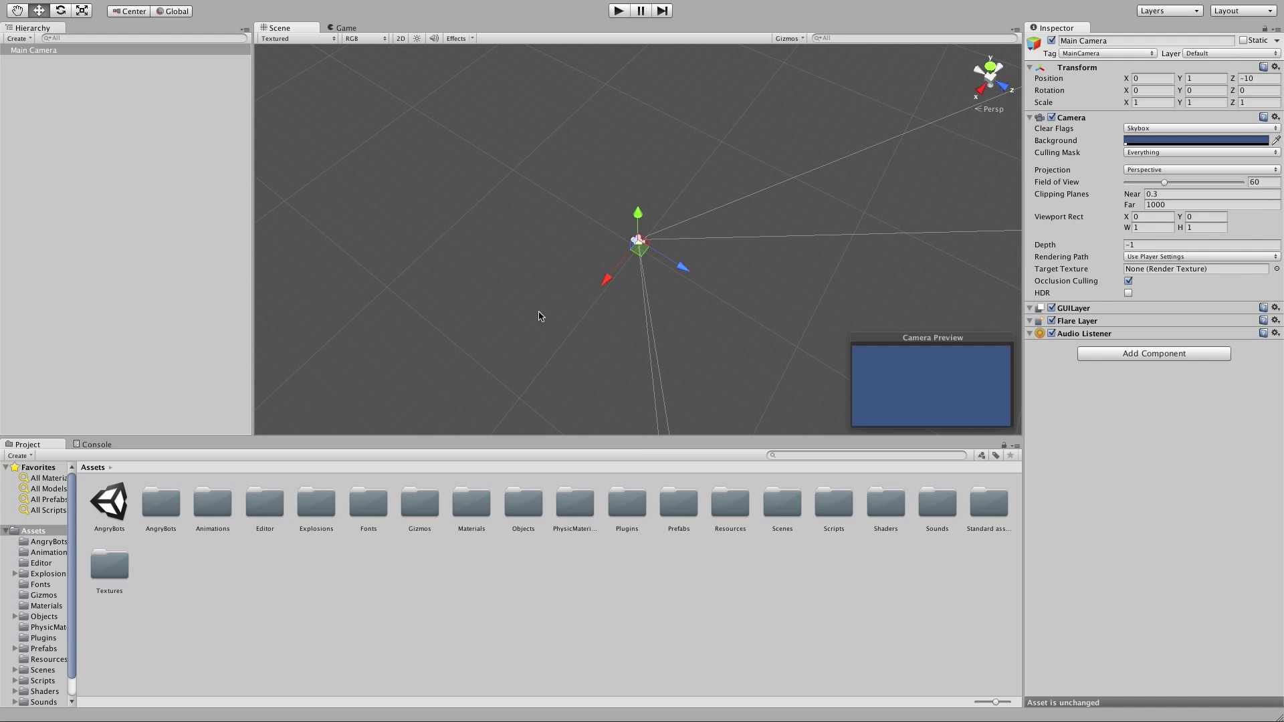
Step: Open the AngryBots scene from the project's Assets folder in Unity and save its changes
scroll(622, 288, up, 5)
click(100, 508)
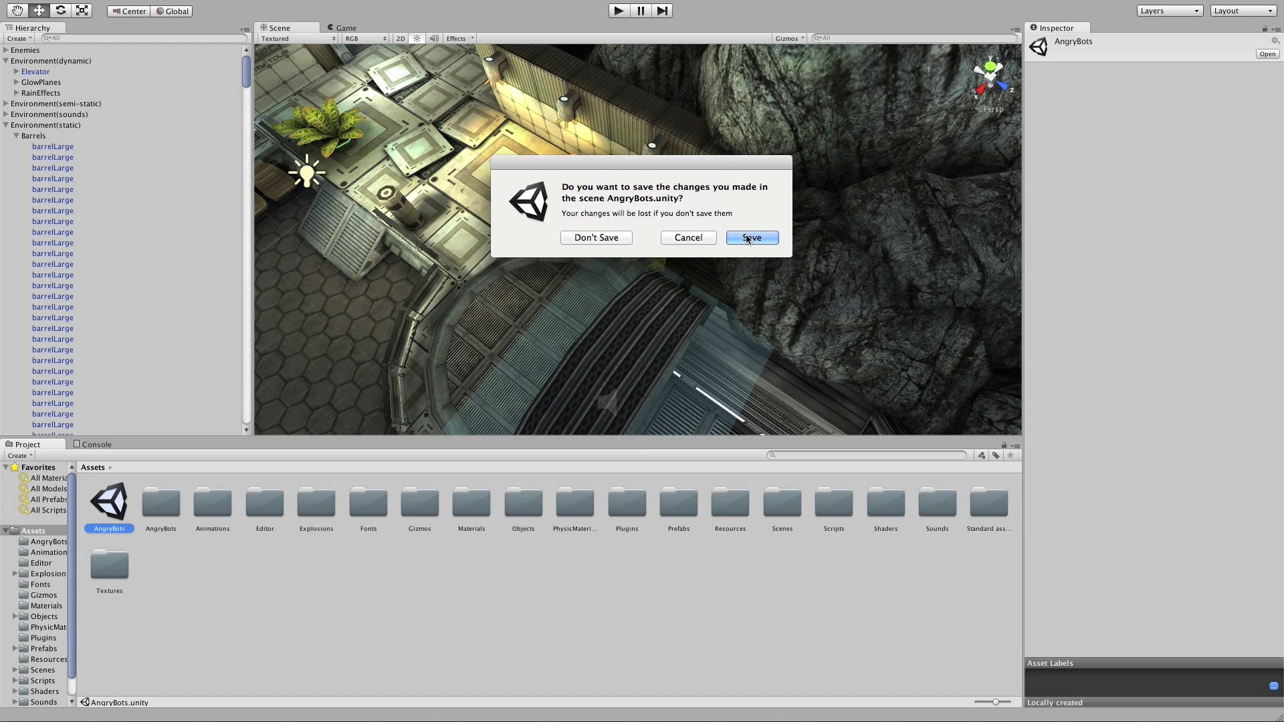
click(747, 239)
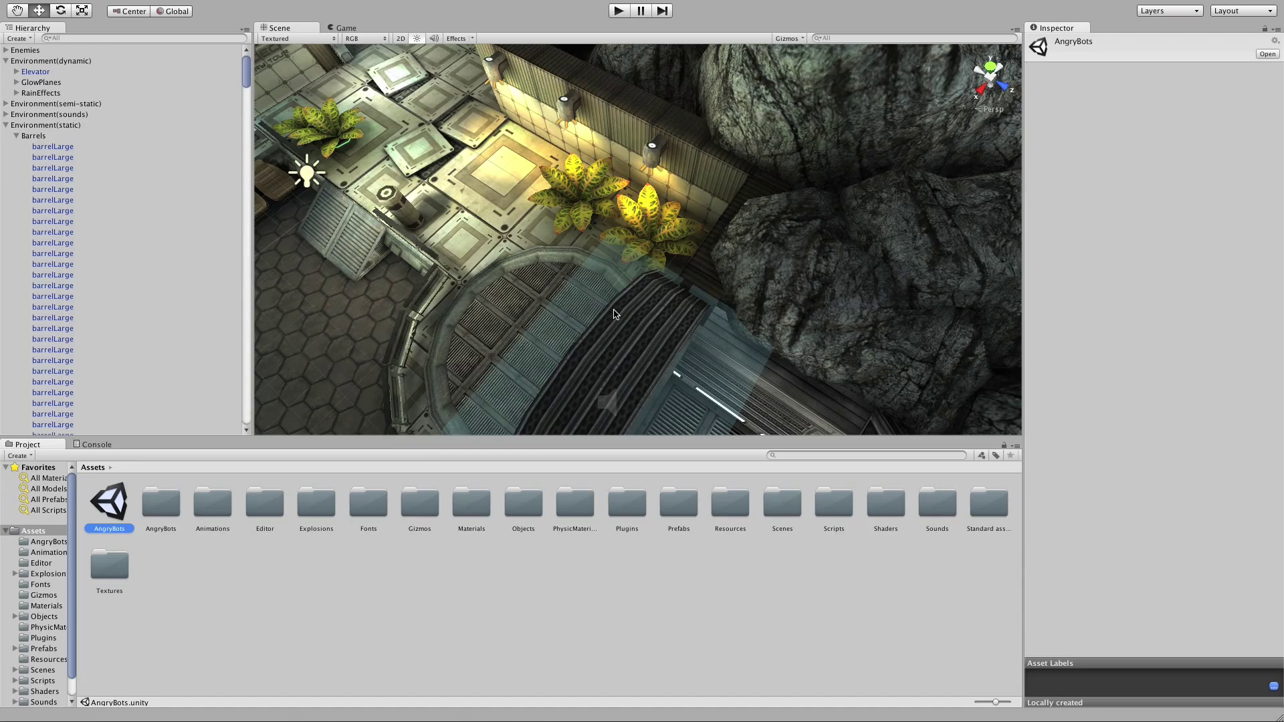
Step: Zoom out to view the whole AngryBots level, then run the game and test moving and shooting with the player character
scroll(614, 314, down, 10)
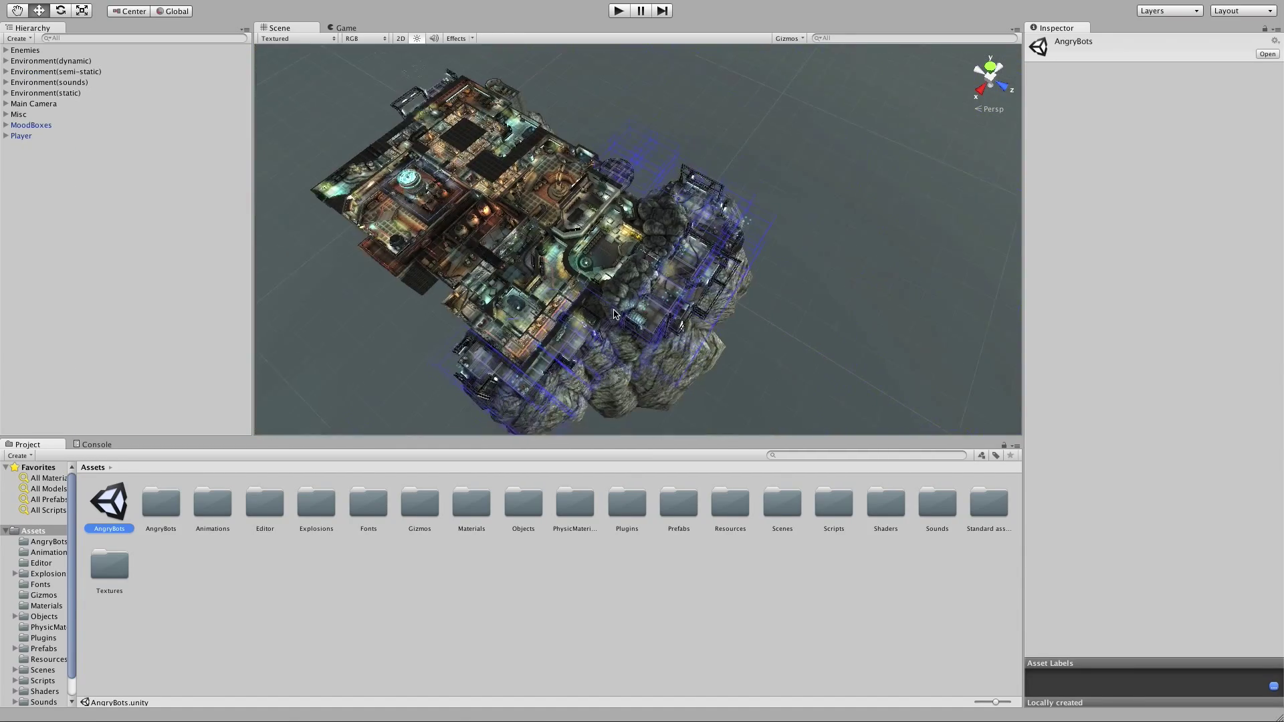
click(612, 15)
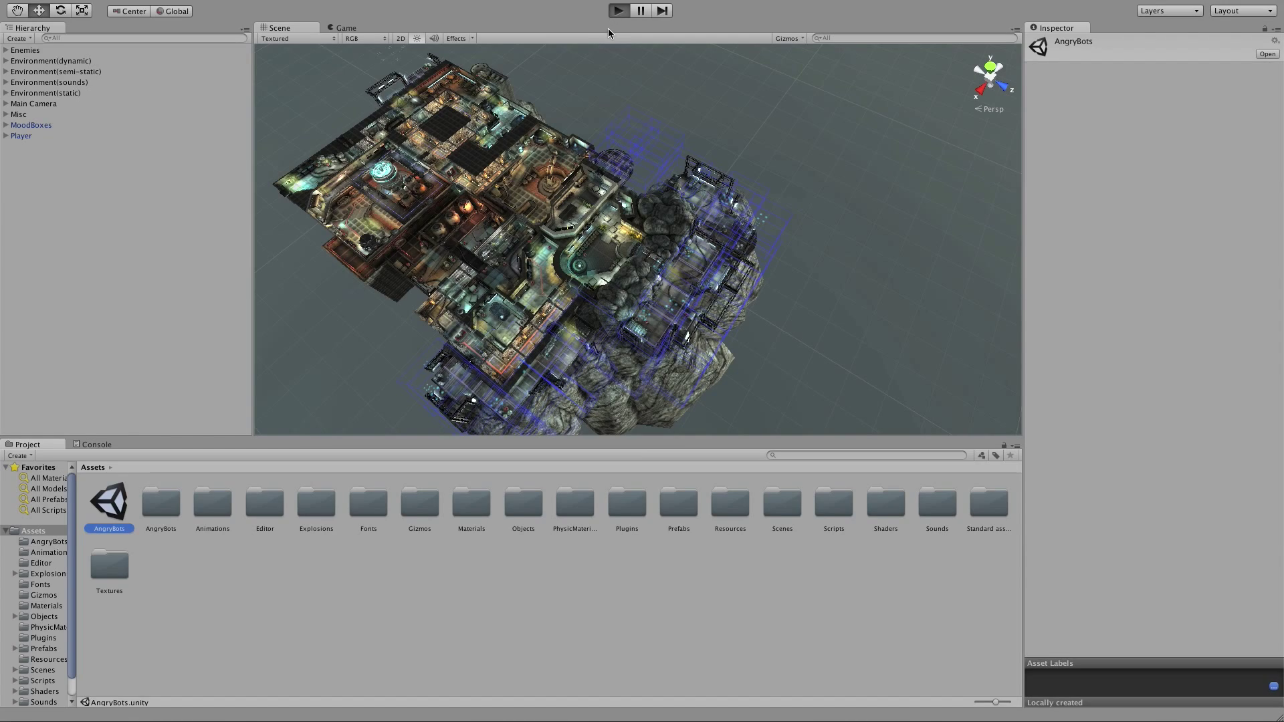
key(w)
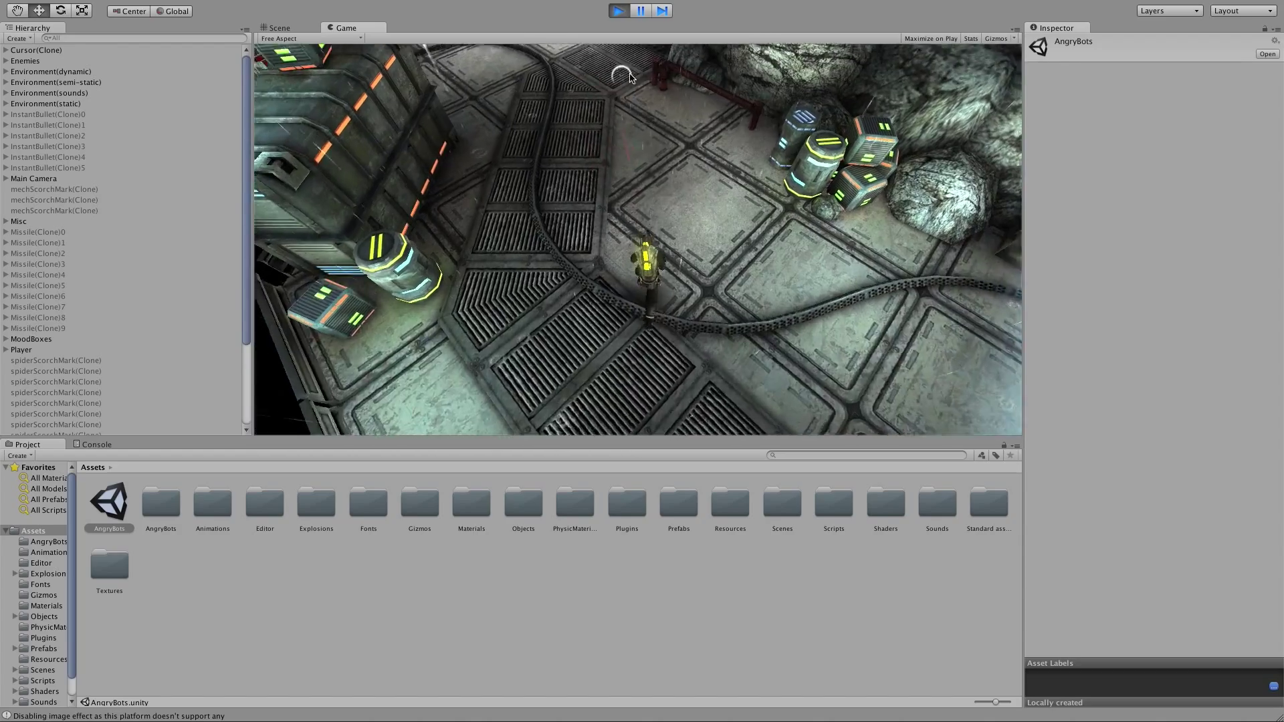
drag(654, 79, 495, 95)
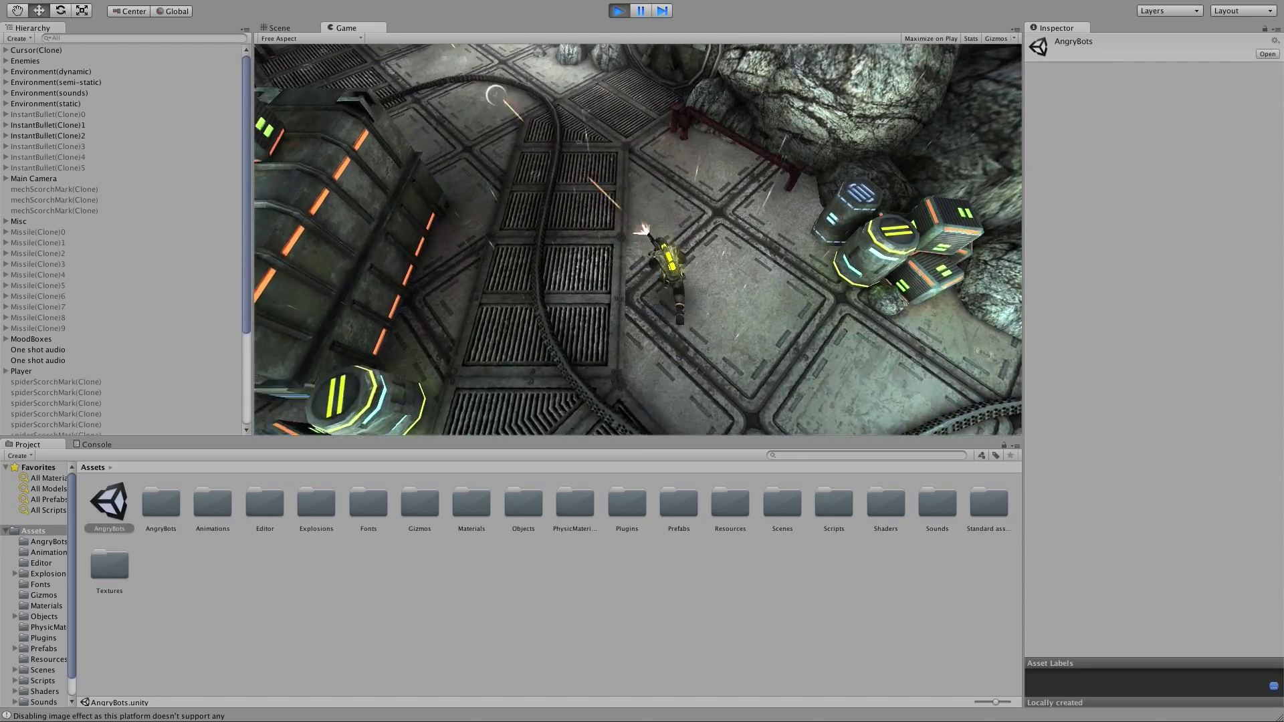
key(w)
key(a)
click(573, 238)
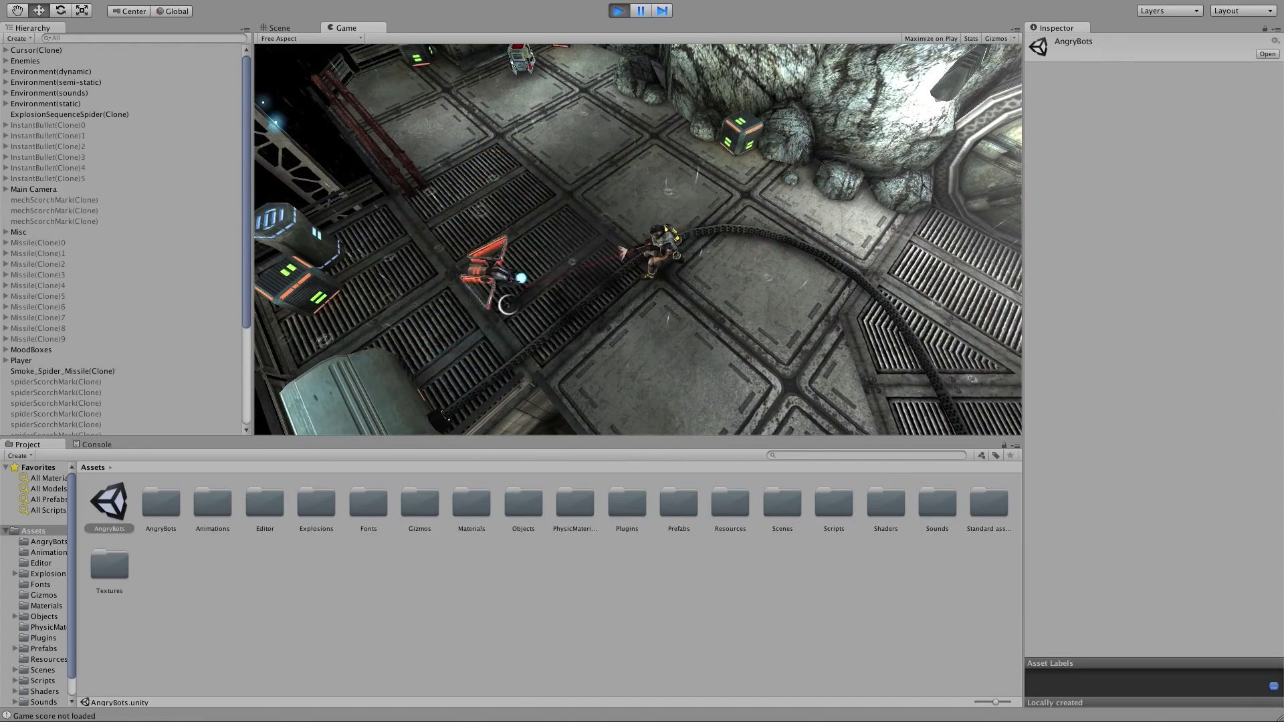
key(w)
key(w)
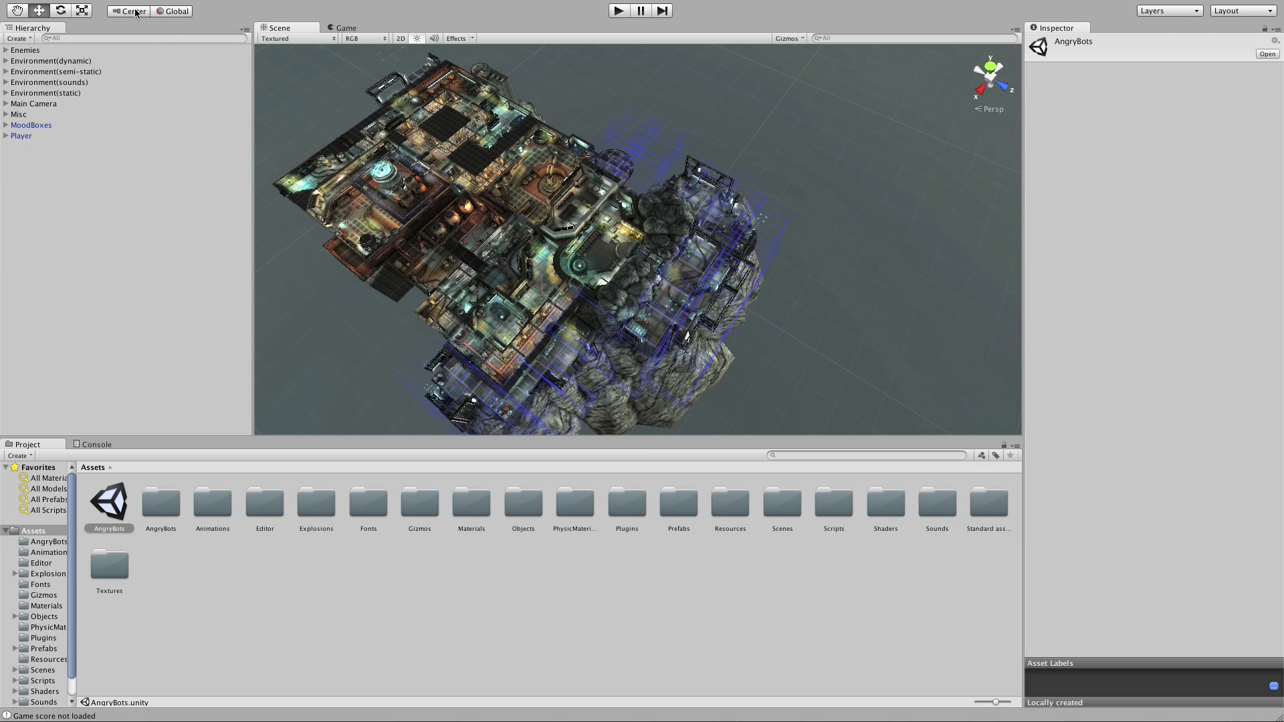
Step: Start a new Unity project and set its directory to a folder named Tutorial on the Desktop
click(84, 7)
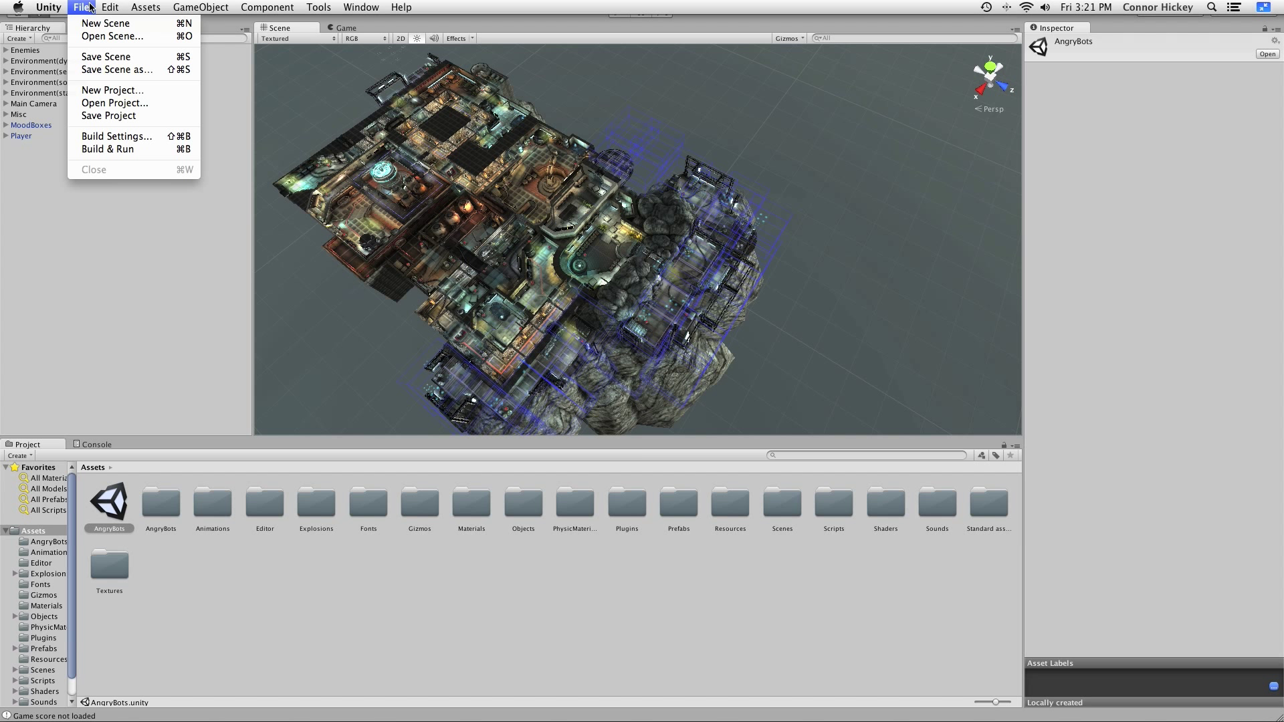
click(105, 92)
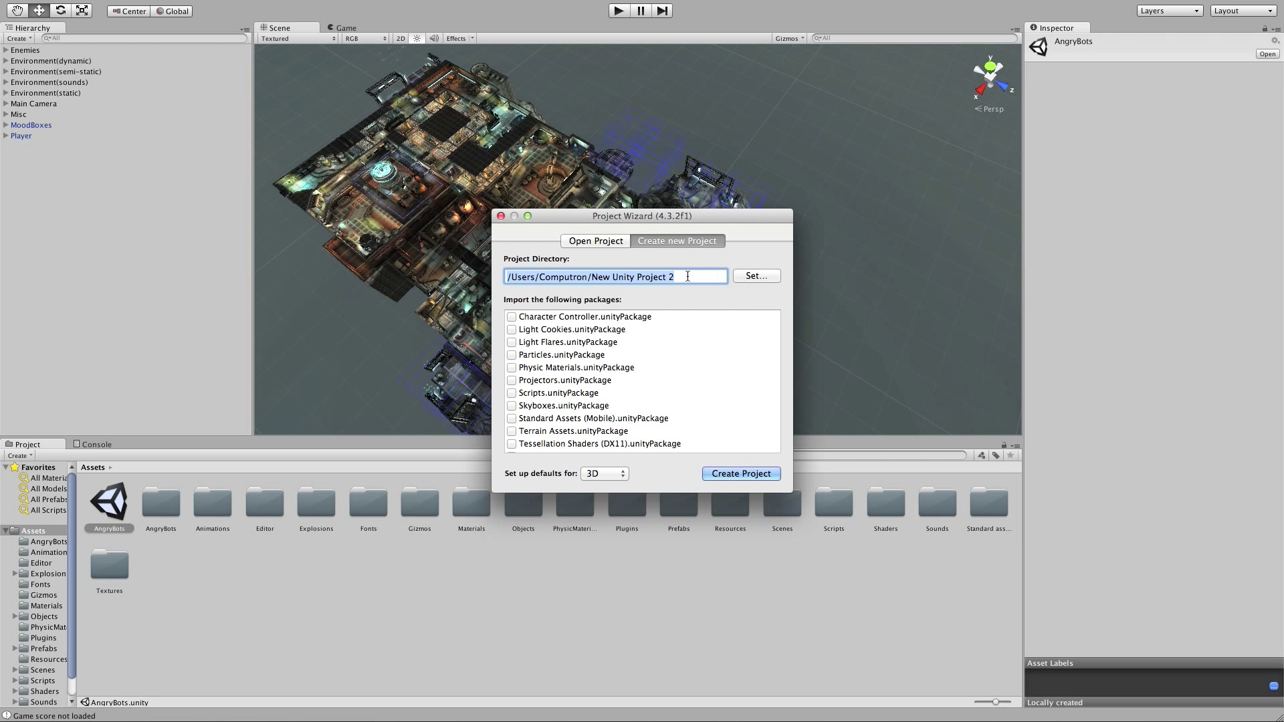
click(753, 277)
click(644, 213)
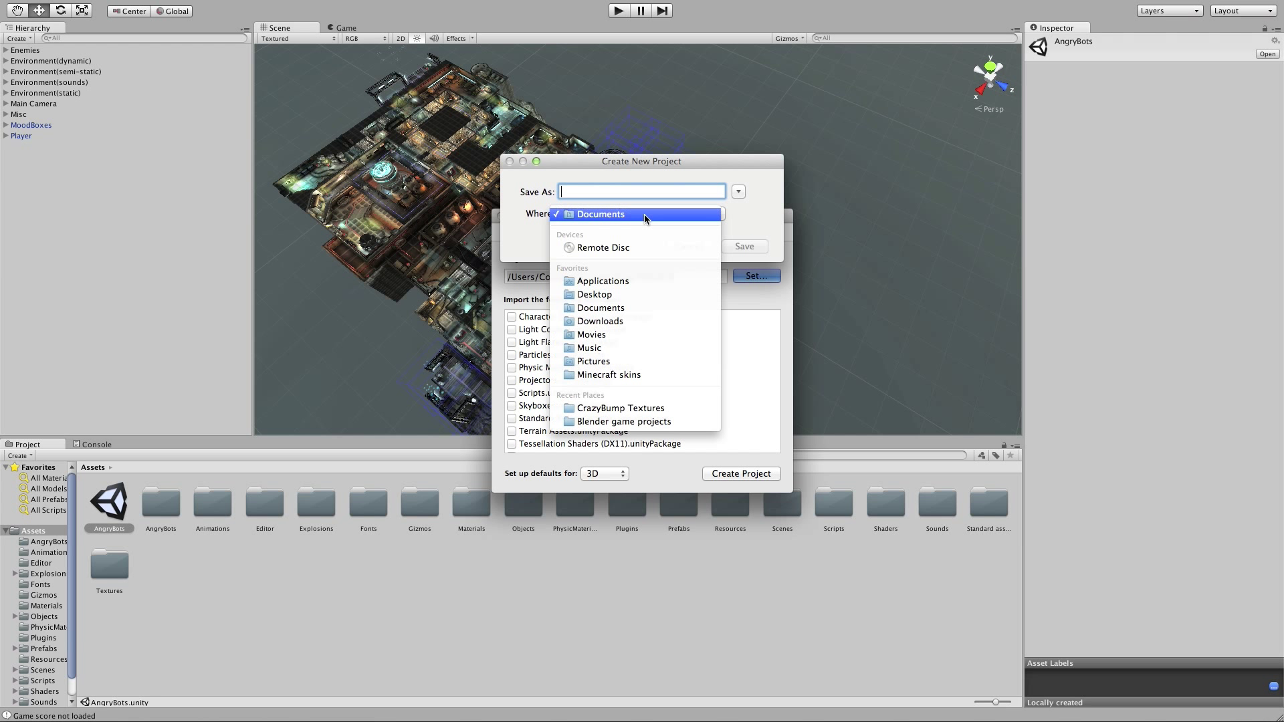
click(594, 294)
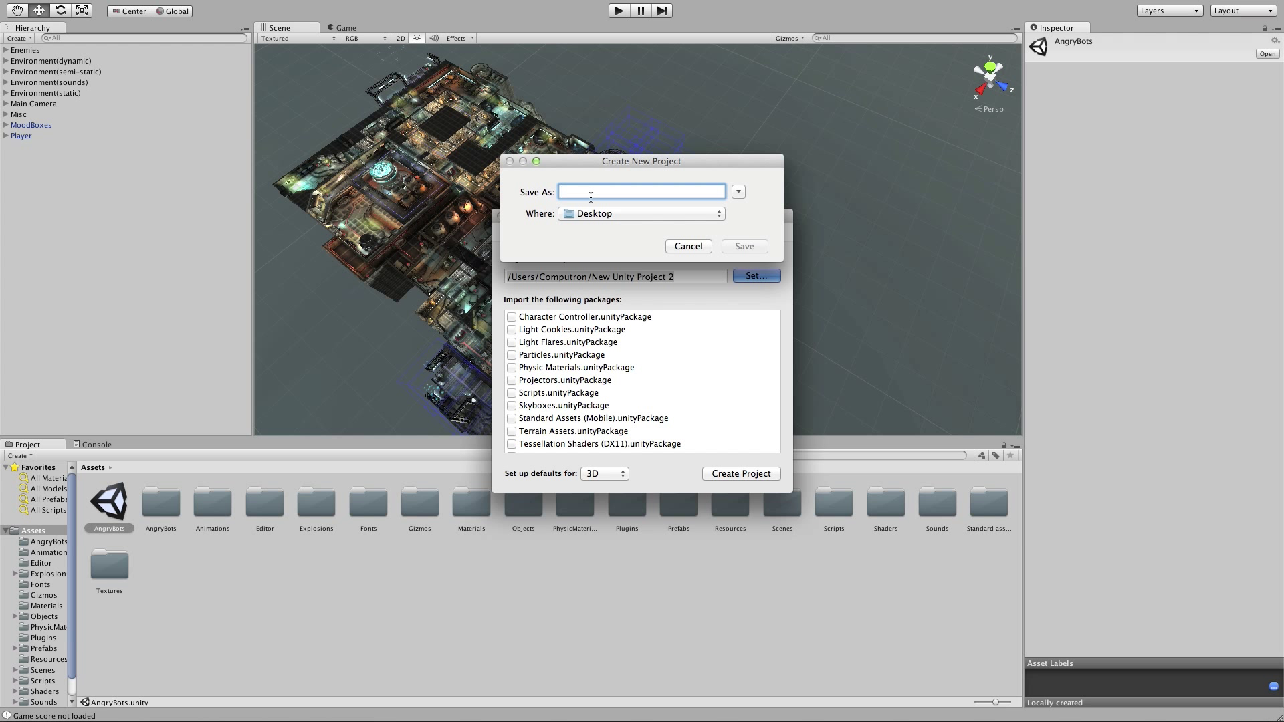
text(Tutorial)
click(745, 248)
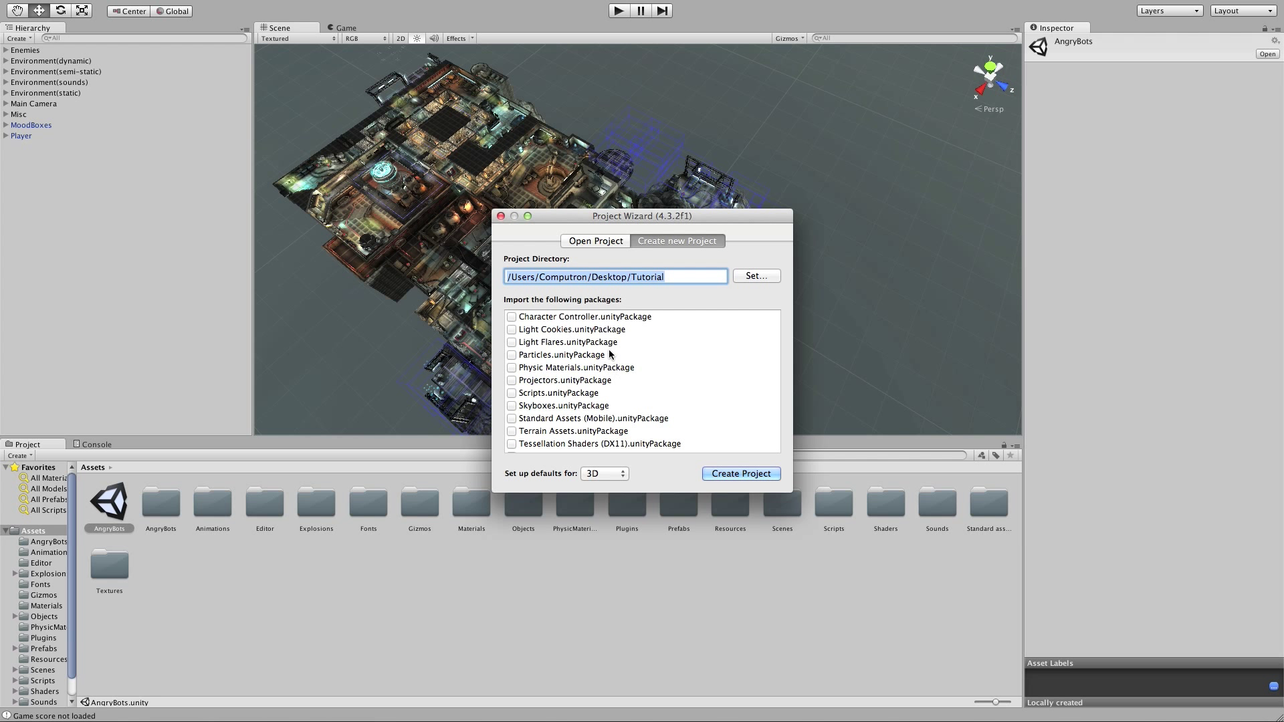
Step: Review the importable packages and create the project with 3D defaults and no packages, discarding the changes to the AngryBots scene
scroll(568, 414, down, 3)
scroll(566, 420, up, 3)
click(742, 474)
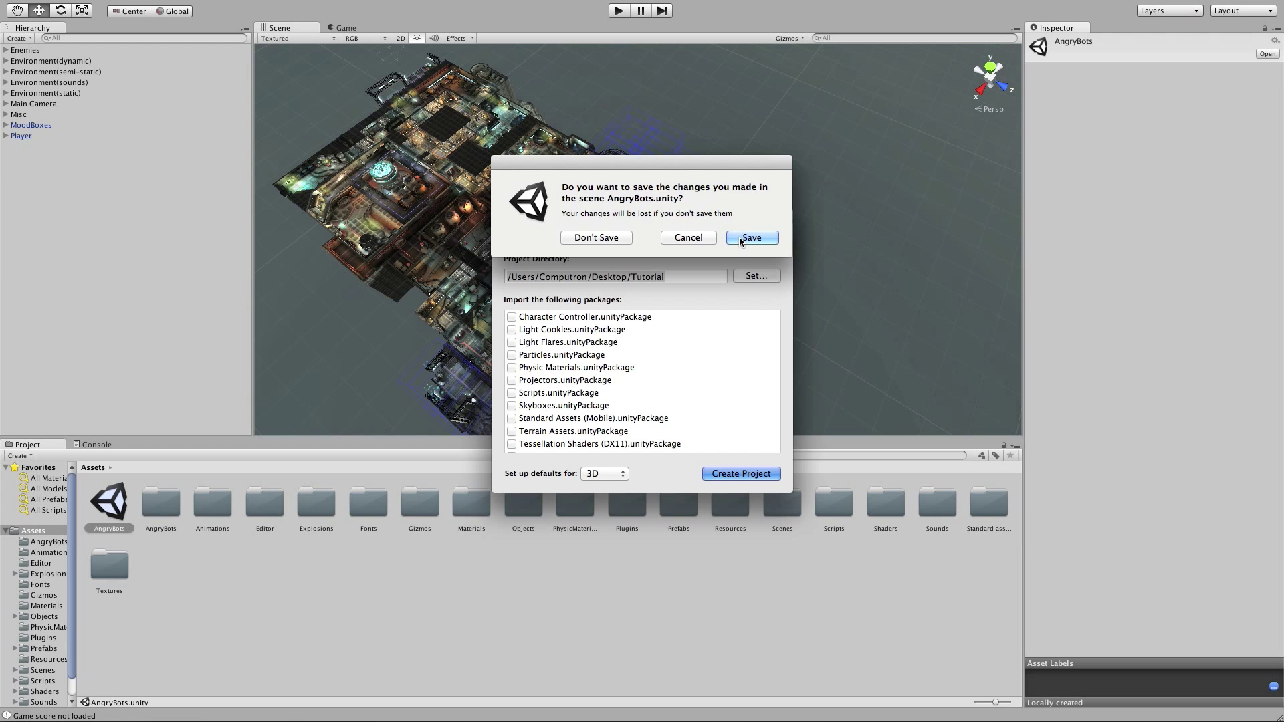
click(573, 239)
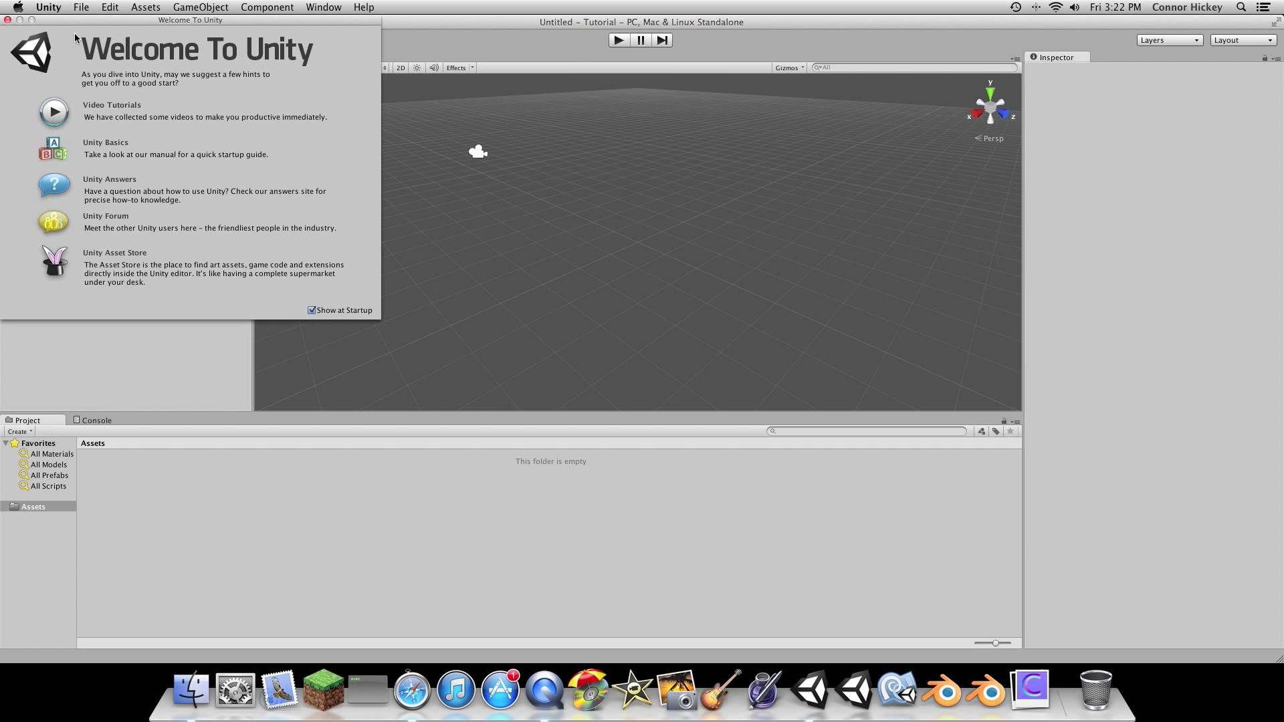
Step: Close the Welcome To Unity window, return from the browser to the editor and make it full screen
click(6, 19)
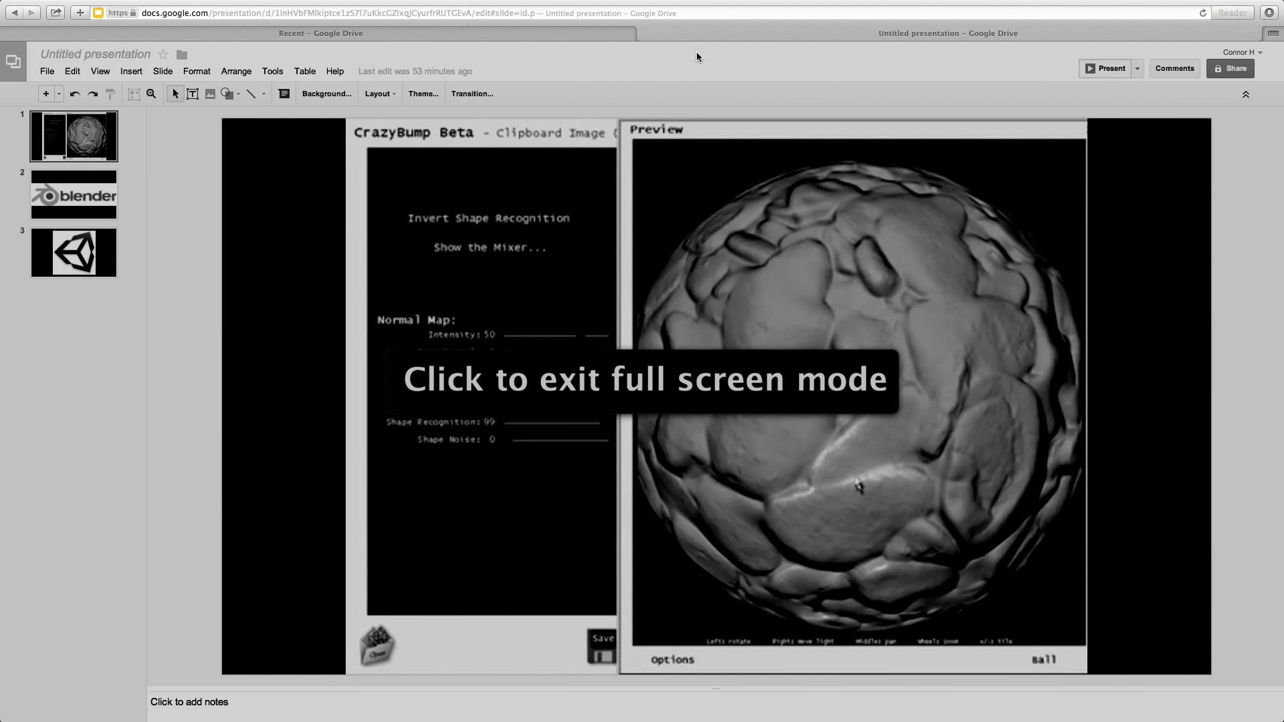
click(644, 34)
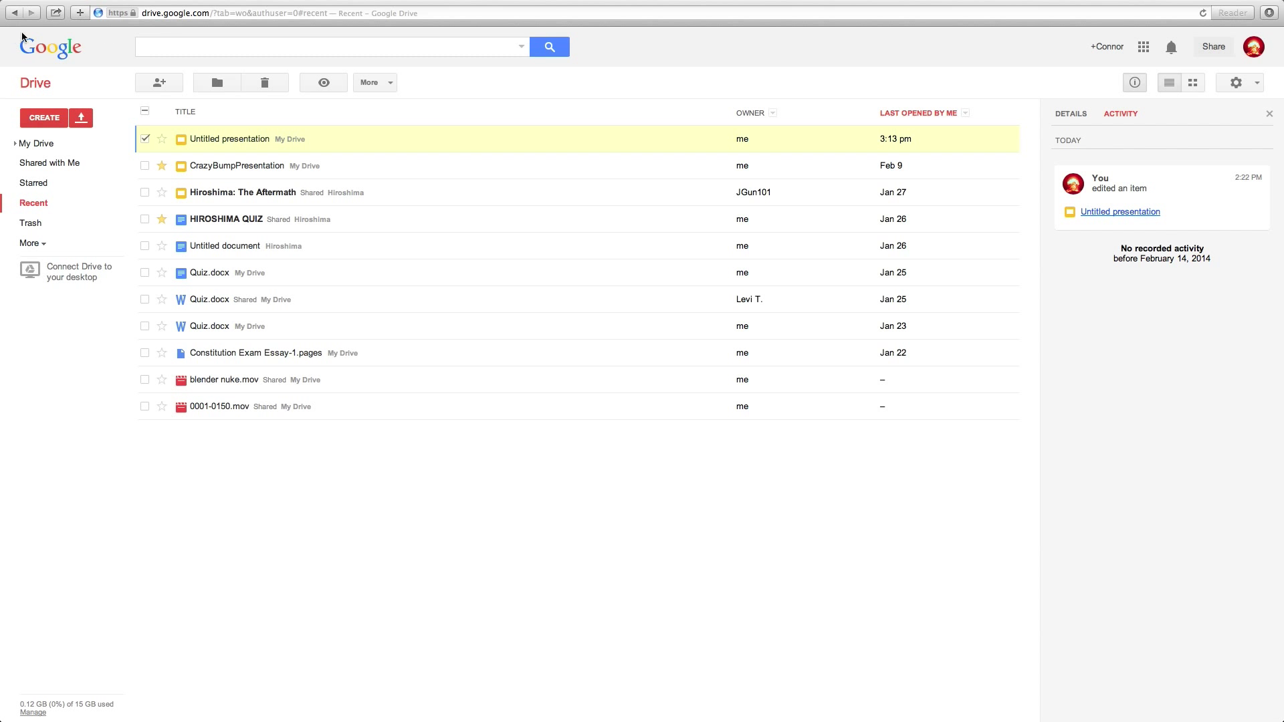
click(49, 7)
click(49, 175)
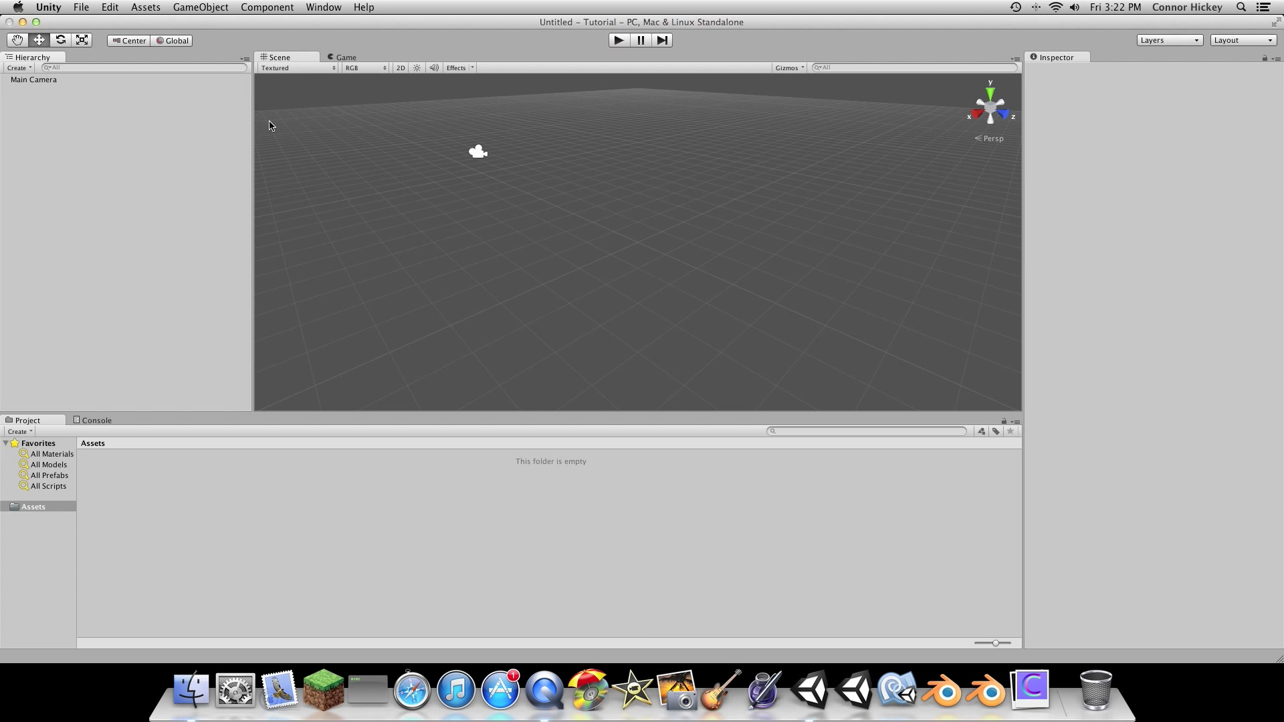
click(1275, 24)
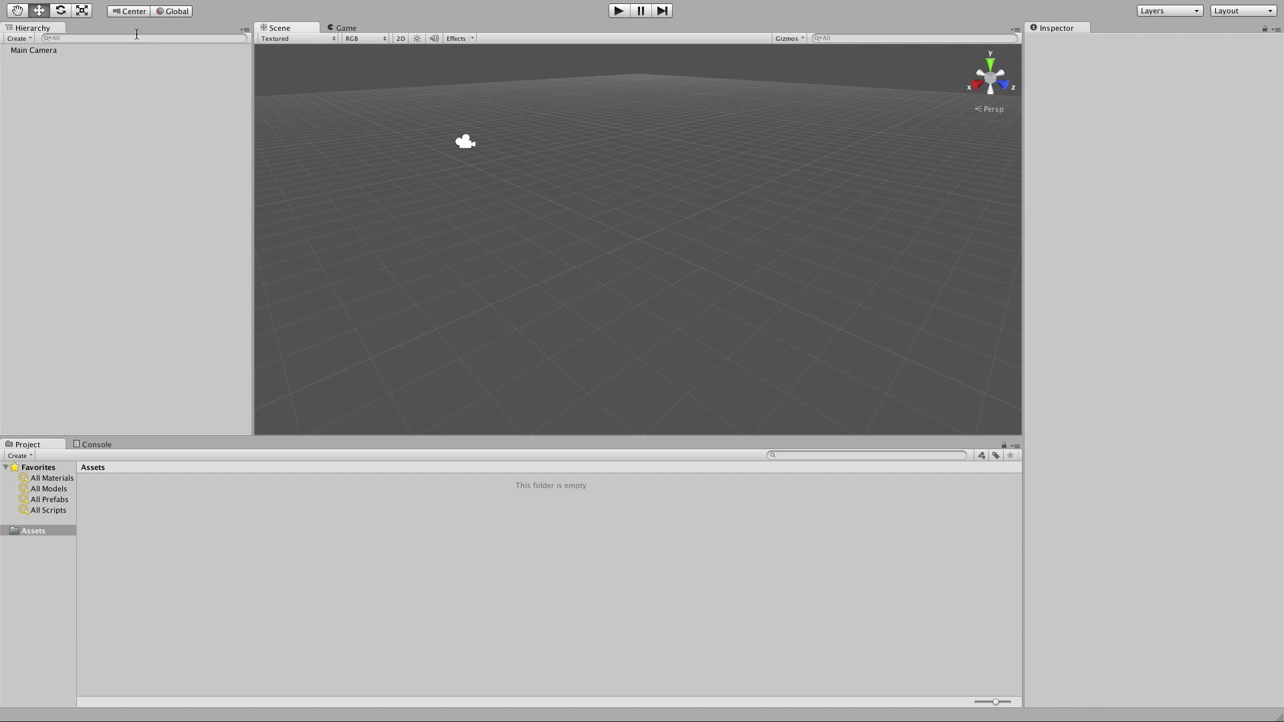
Step: Select the Main Camera and pan the Scene view with the Hand tool
click(53, 50)
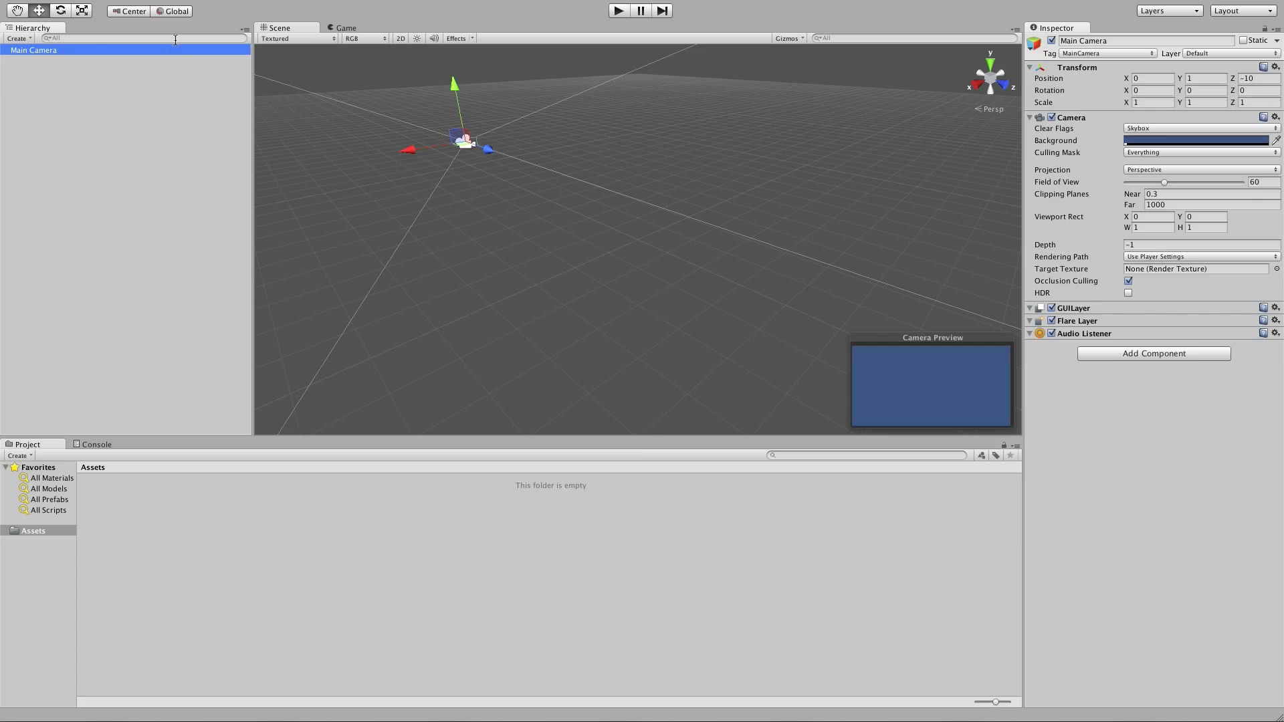
click(19, 11)
drag(579, 186, 661, 259)
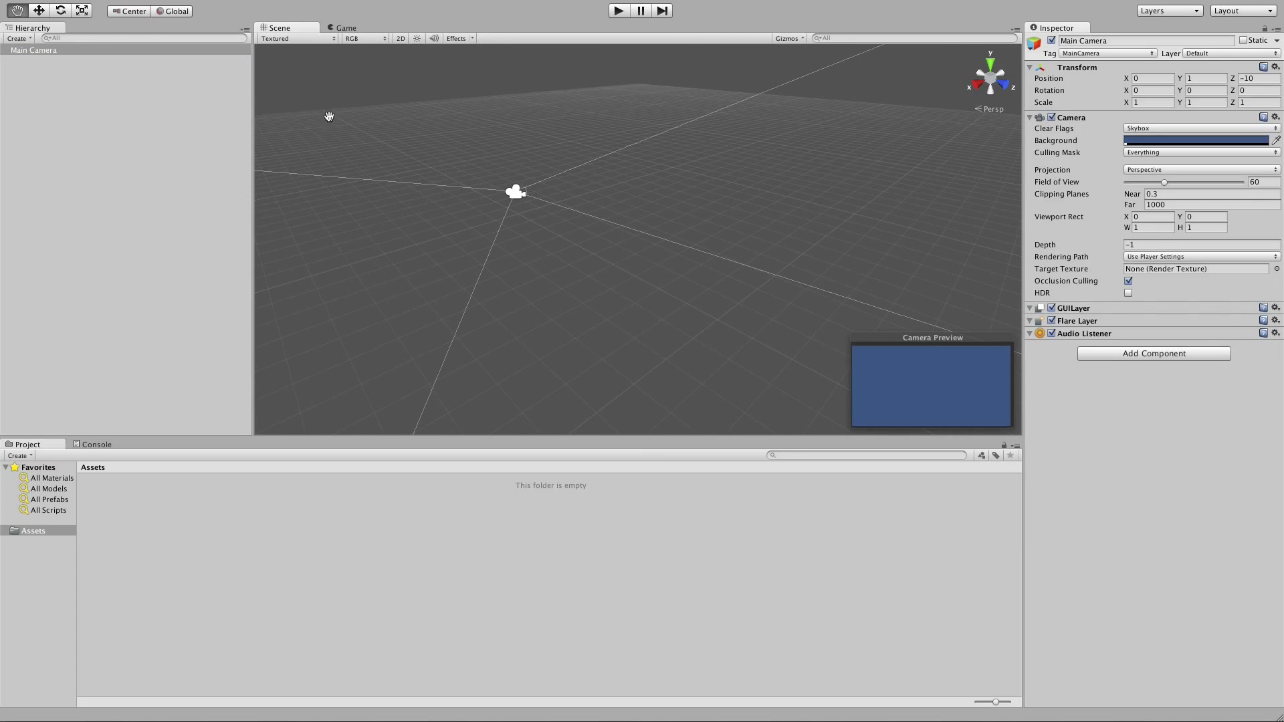
Step: Move the Main Camera to about X 1.3, Y 1.38, and rotate it about -4.7 degrees around X
click(41, 14)
mouse_move(508, 142)
mouse_down()
mouse_move(508, 108)
mouse_move(508, 132)
mouse_up()
drag(457, 201, 242, 127)
click(61, 11)
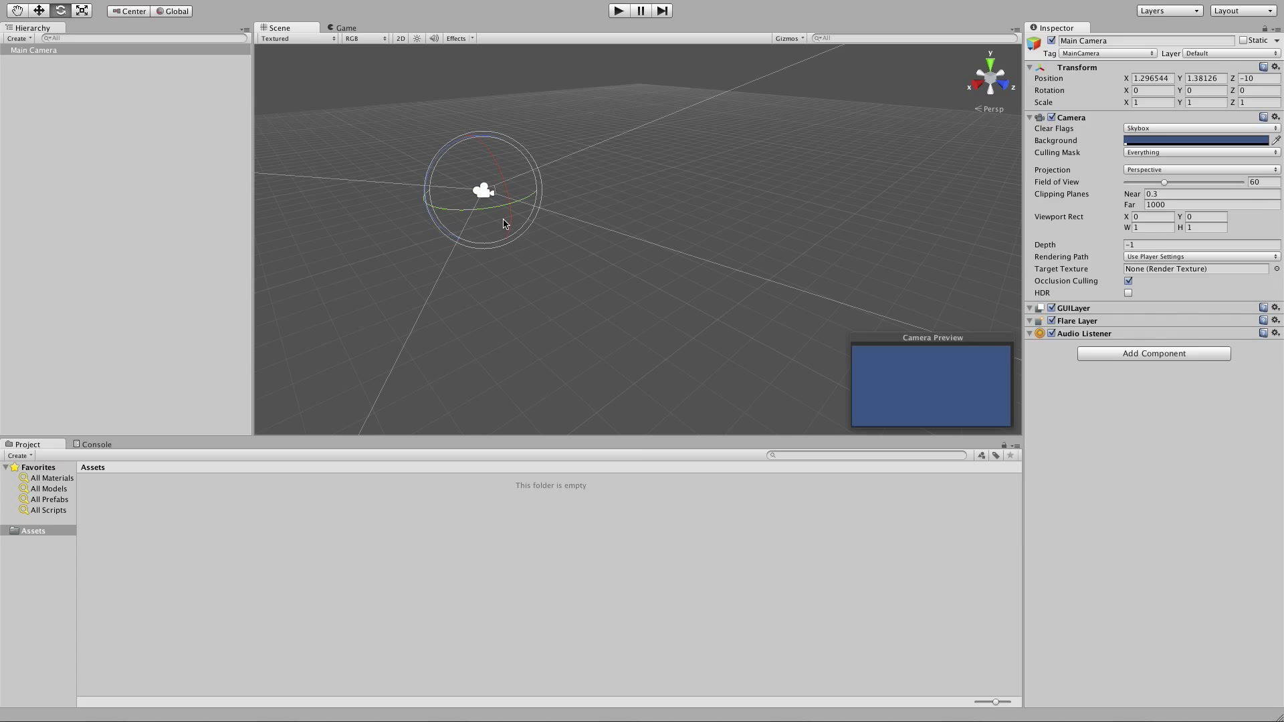
drag(511, 215, 204, 126)
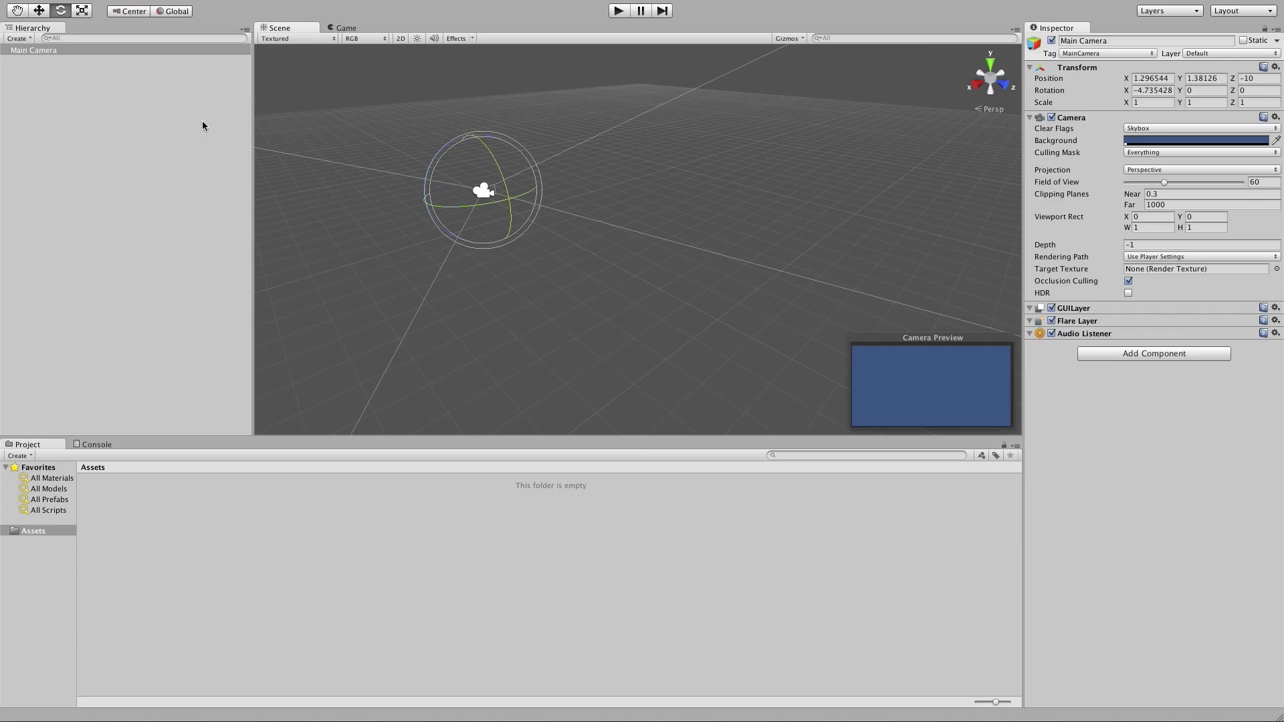
Step: Try scaling the Main Camera with the Scale tool and undo the change
click(84, 12)
mouse_move(509, 200)
mouse_down()
mouse_move(671, 244)
mouse_move(498, 180)
mouse_up()
key(super+z)
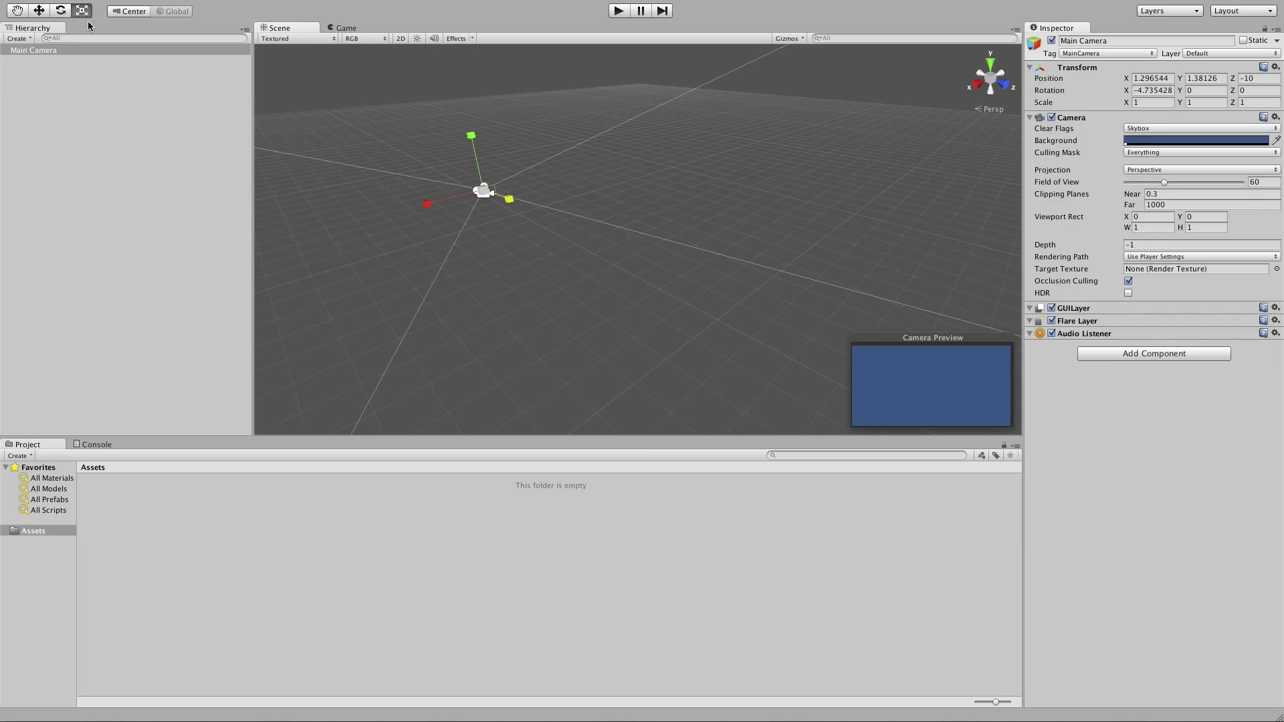
Step: Orbit the Scene view around the Main Camera and zoom to inspect it from several angles
mouse_move(524, 271)
alt+mouse_down()
mouse_move(473, 235)
mouse_move(355, 210)
mouse_move(545, 214)
mouse_move(665, 278)
mouse_move(472, 255)
mouse_move(601, 287)
mouse_move(559, 278)
mouse_move(599, 234)
mouse_move(616, 275)
mouse_move(527, 269)
alt+mouse_up()
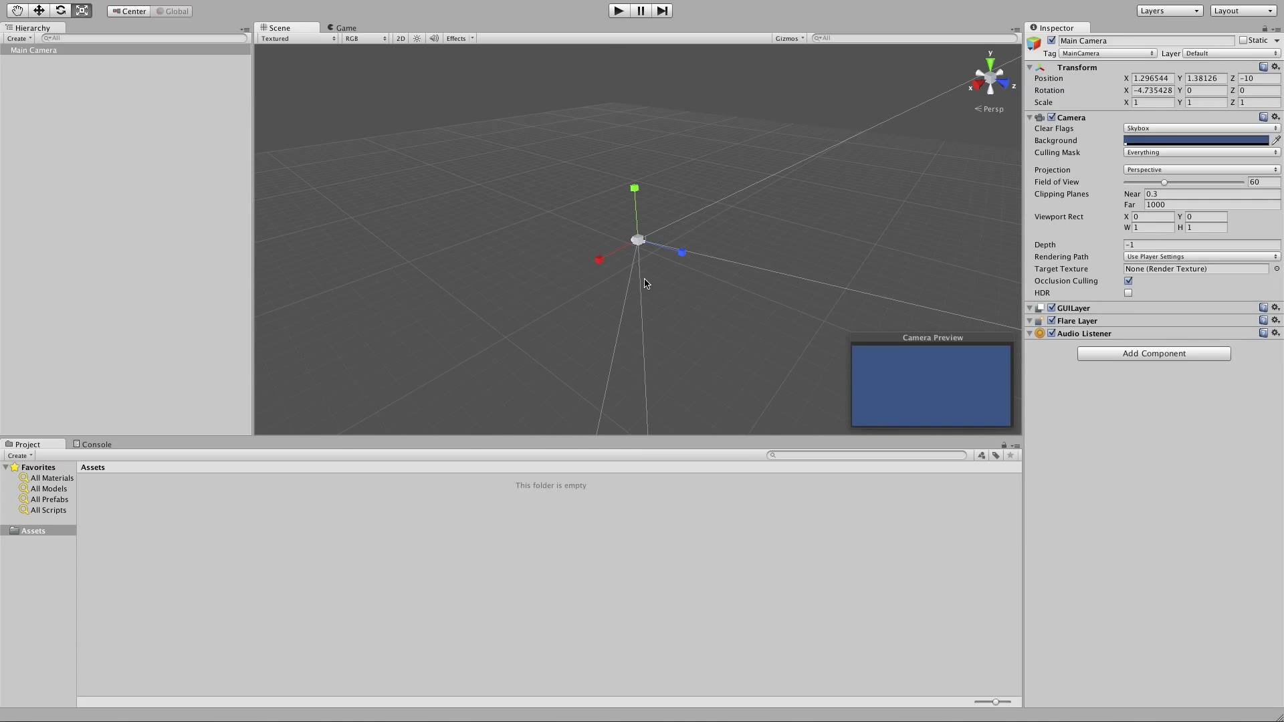
alt+drag(684, 296, 519, 278)
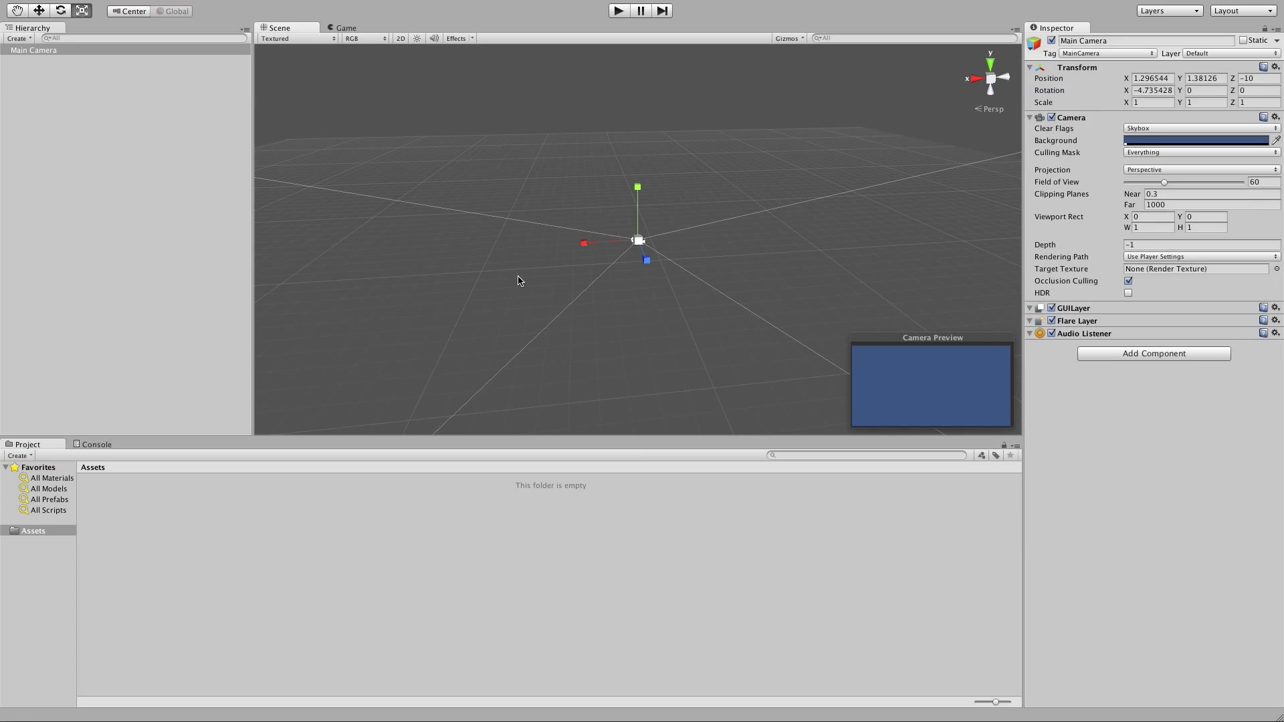
mouse_move(617, 300)
alt+mouse_down()
mouse_move(548, 267)
mouse_move(717, 307)
mouse_move(533, 235)
mouse_move(627, 293)
alt+mouse_up()
scroll(627, 292, up, 5)
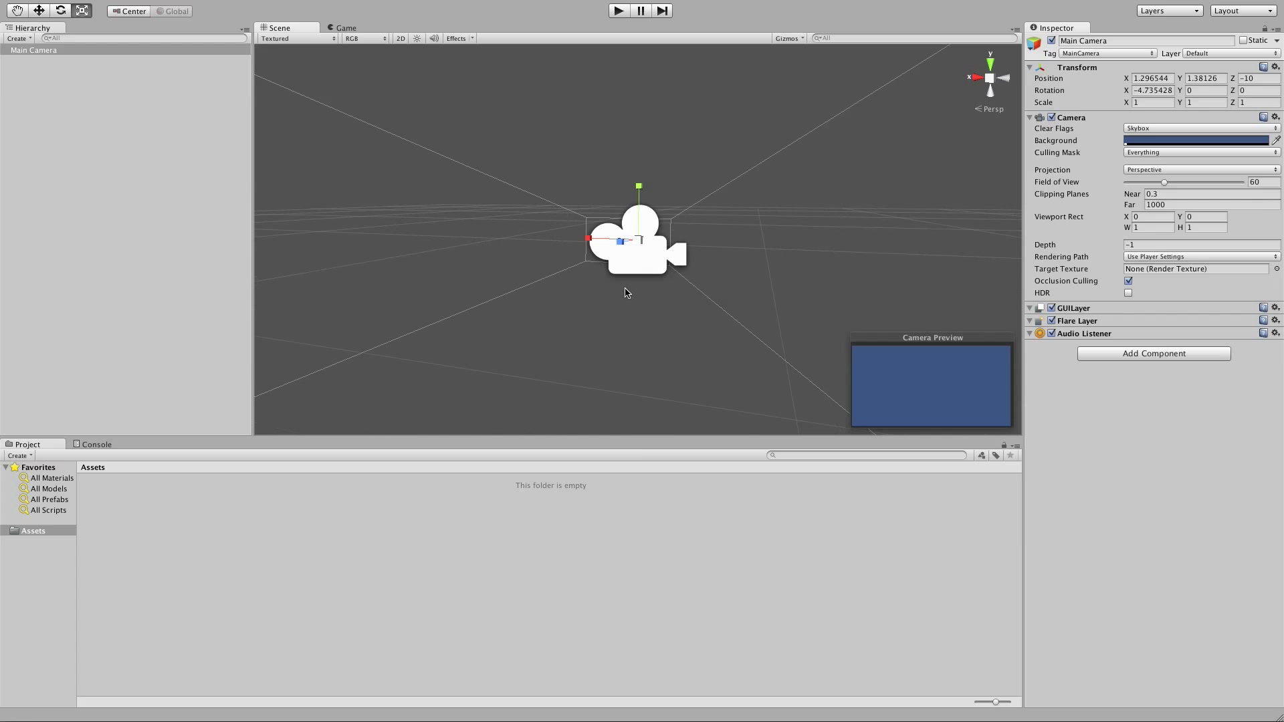
alt+drag(625, 289, 419, 256)
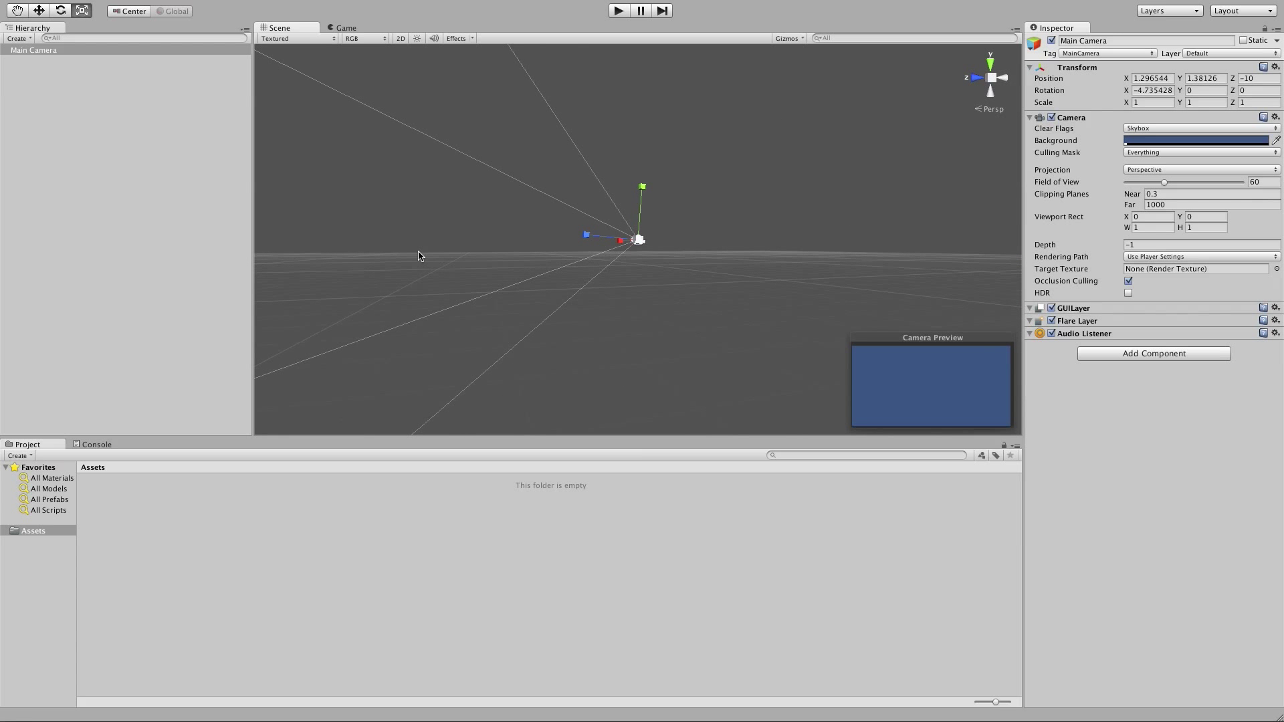
scroll(420, 256, up, 4)
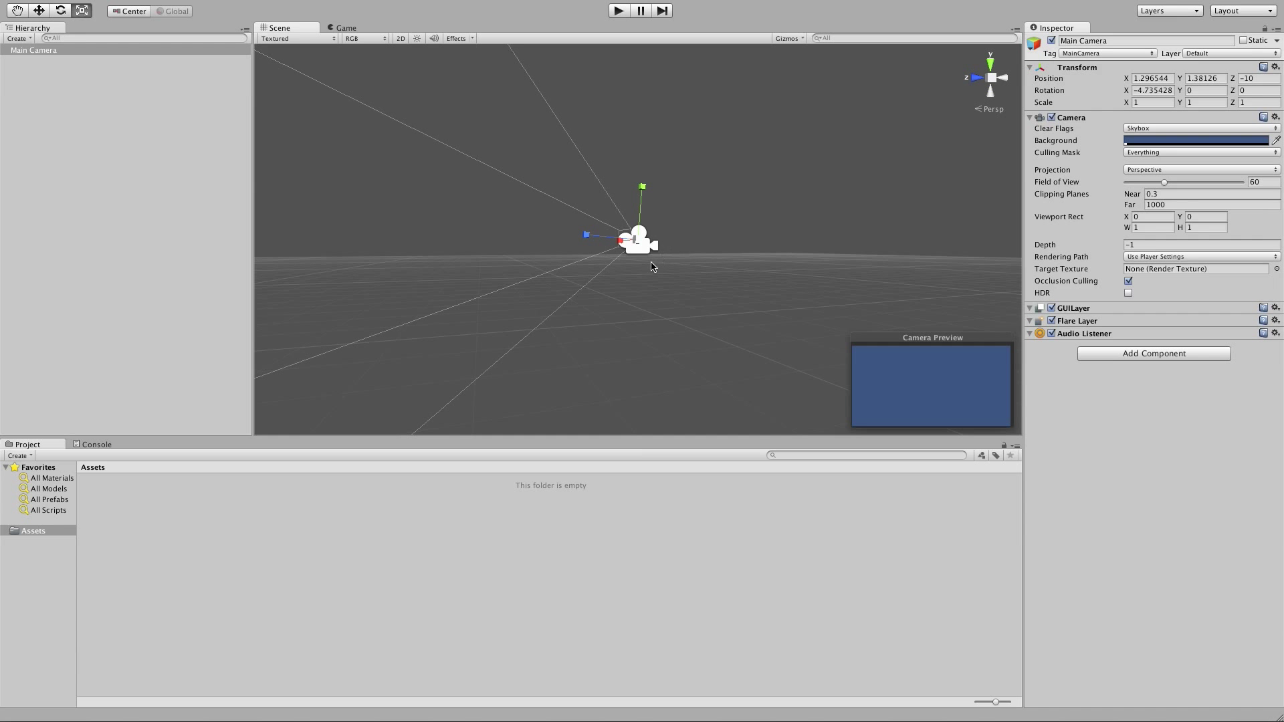
Step: Reselect the Main Camera and rename it Tutorials
click(68, 110)
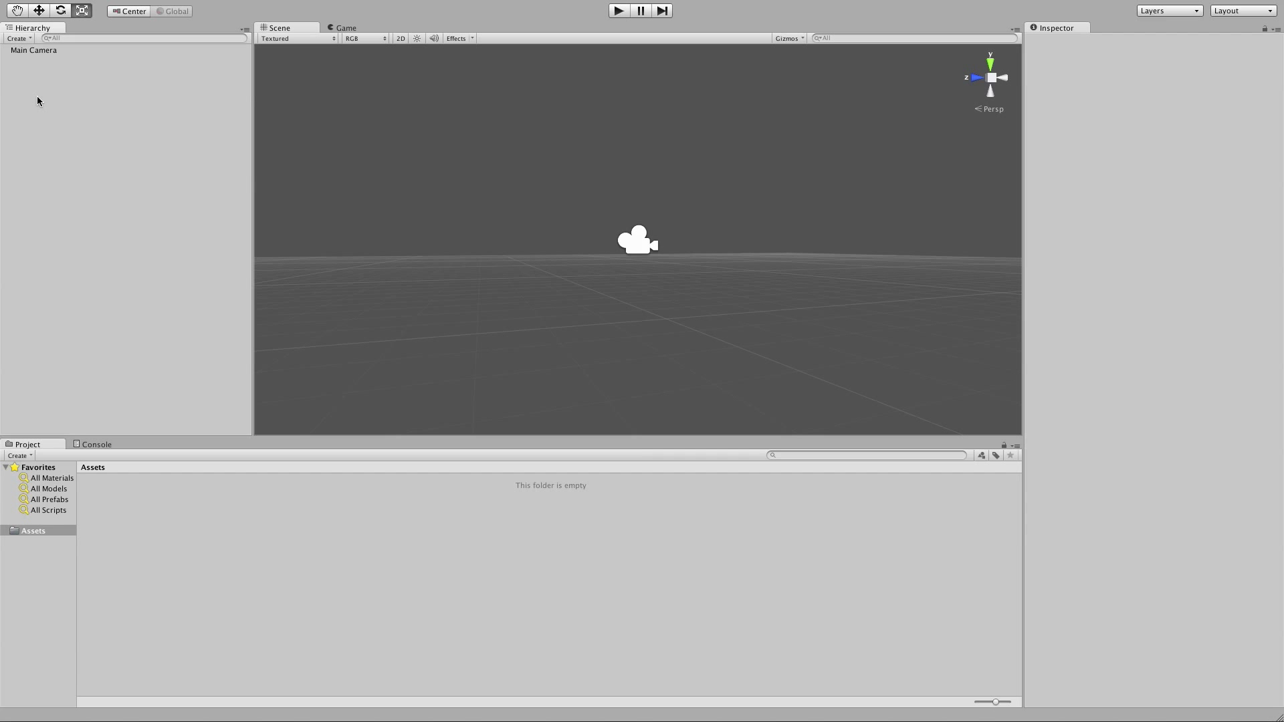
click(50, 53)
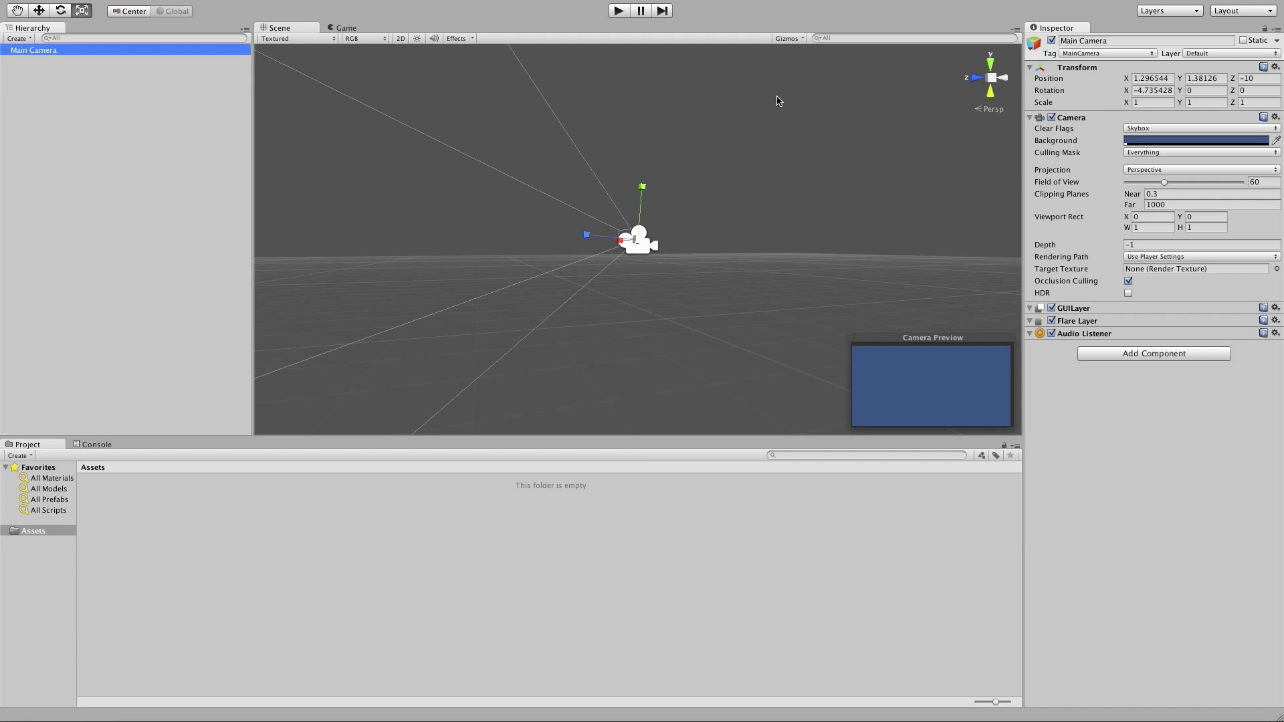
click(1075, 41)
text(cha)
key(BackSpace)
key(BackSpace)
key(BackSpace)
text(Tutorials)
key(Return)
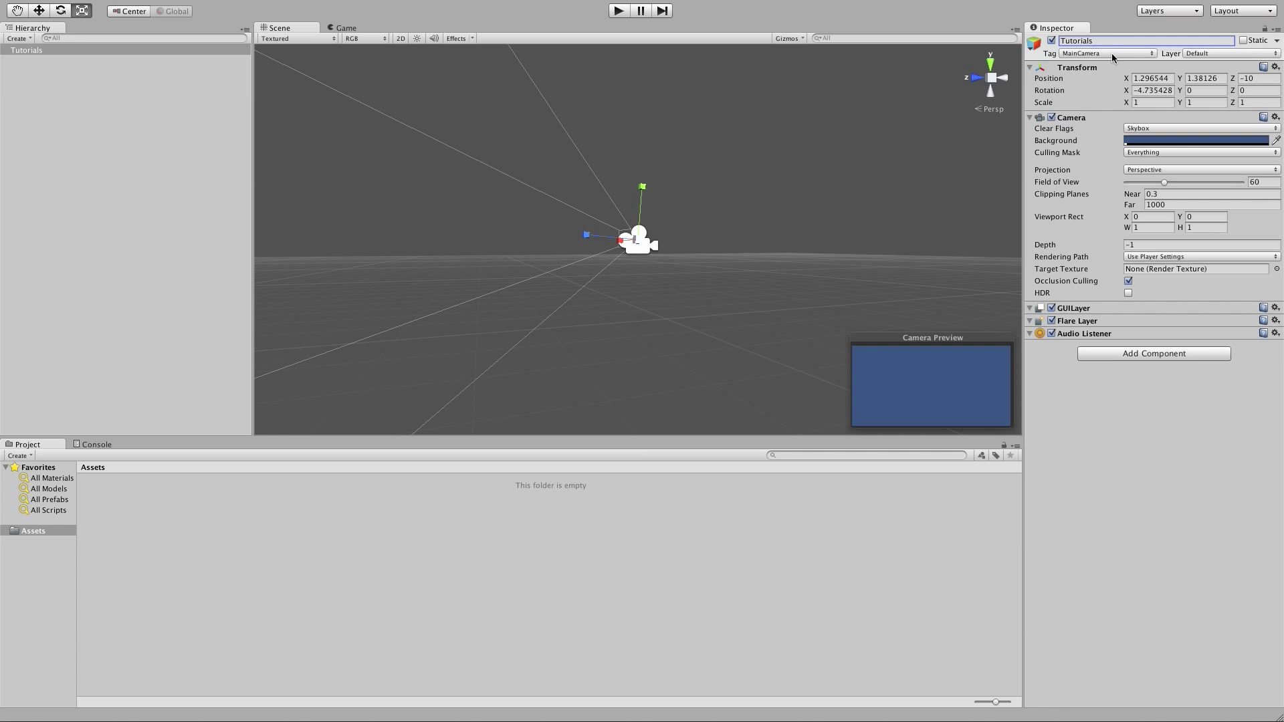
Step: Set the Tutorials camera's position to 0, 0, 0 and its X rotation to 0
click(1151, 78)
text(0)
key(Tab)
text(0)
key(Tab)
text(0)
key(Return)
click(1150, 91)
text(0)
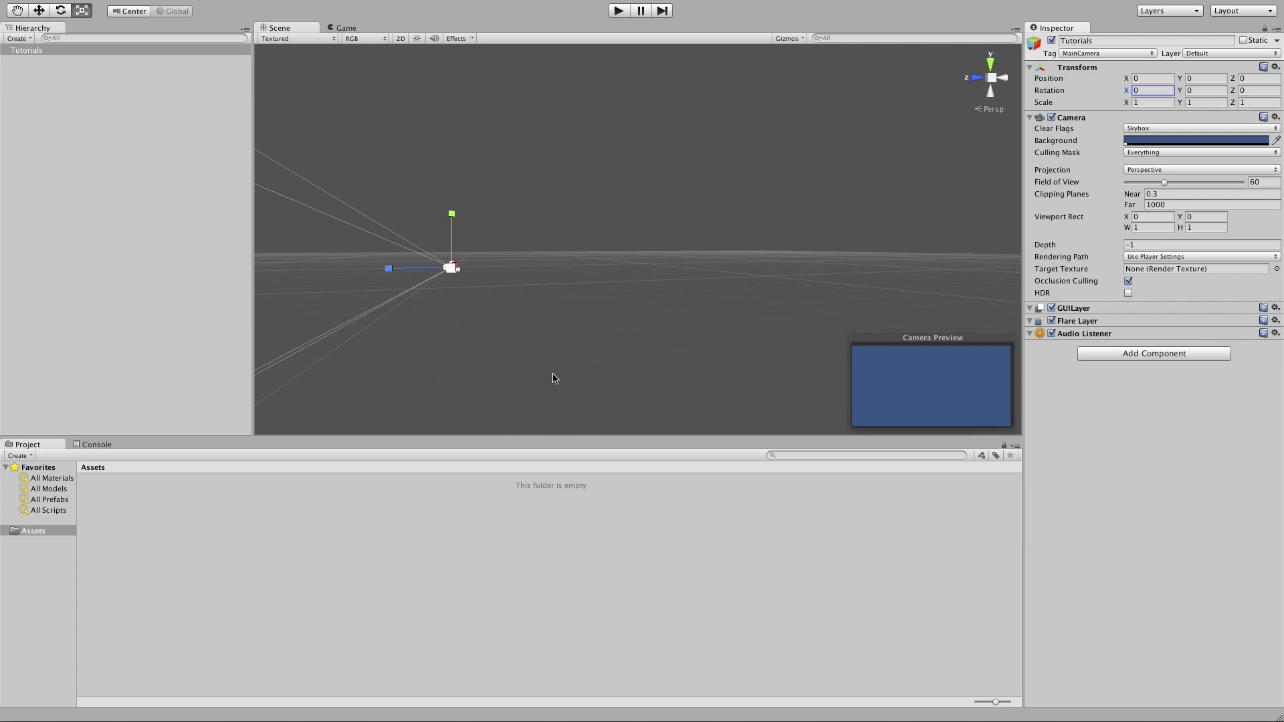
Step: Zoom the Scene view at the Tutorials camera, clear the selection and look around the empty scene
text(f)
scroll(632, 346, up, 3)
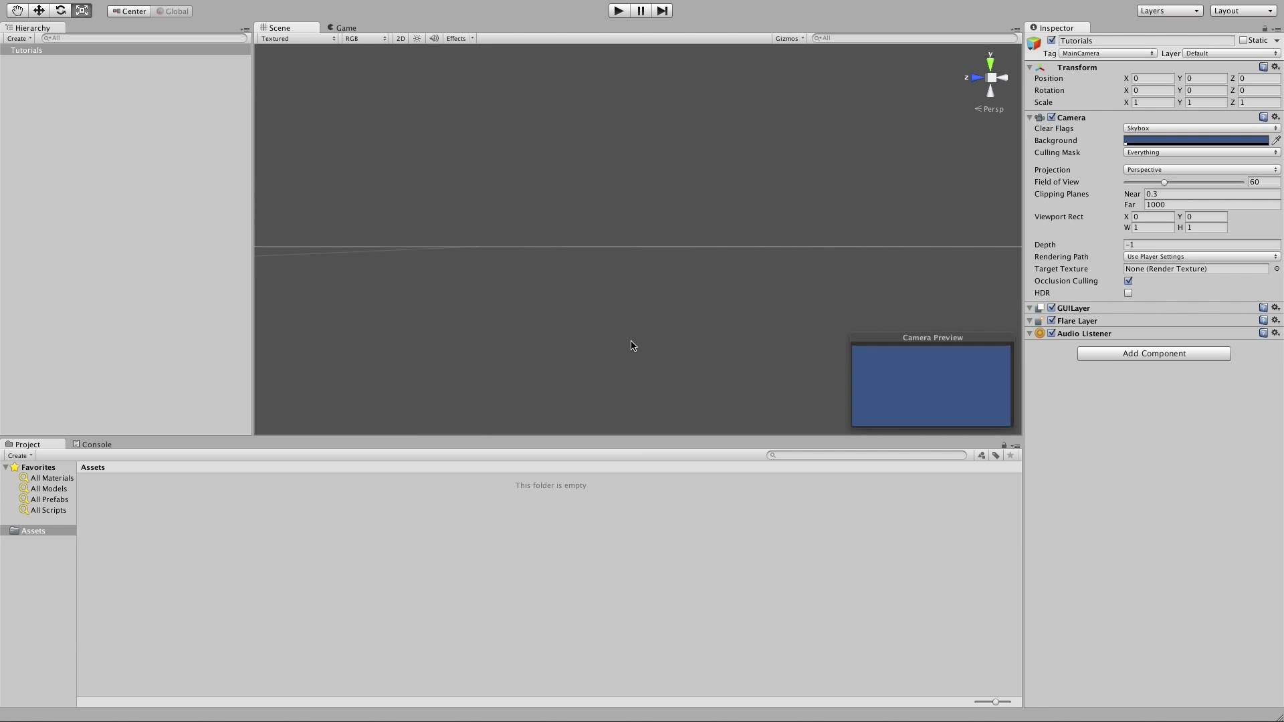
scroll(631, 342, down, 1)
click(631, 342)
right_drag(627, 315, 679, 473)
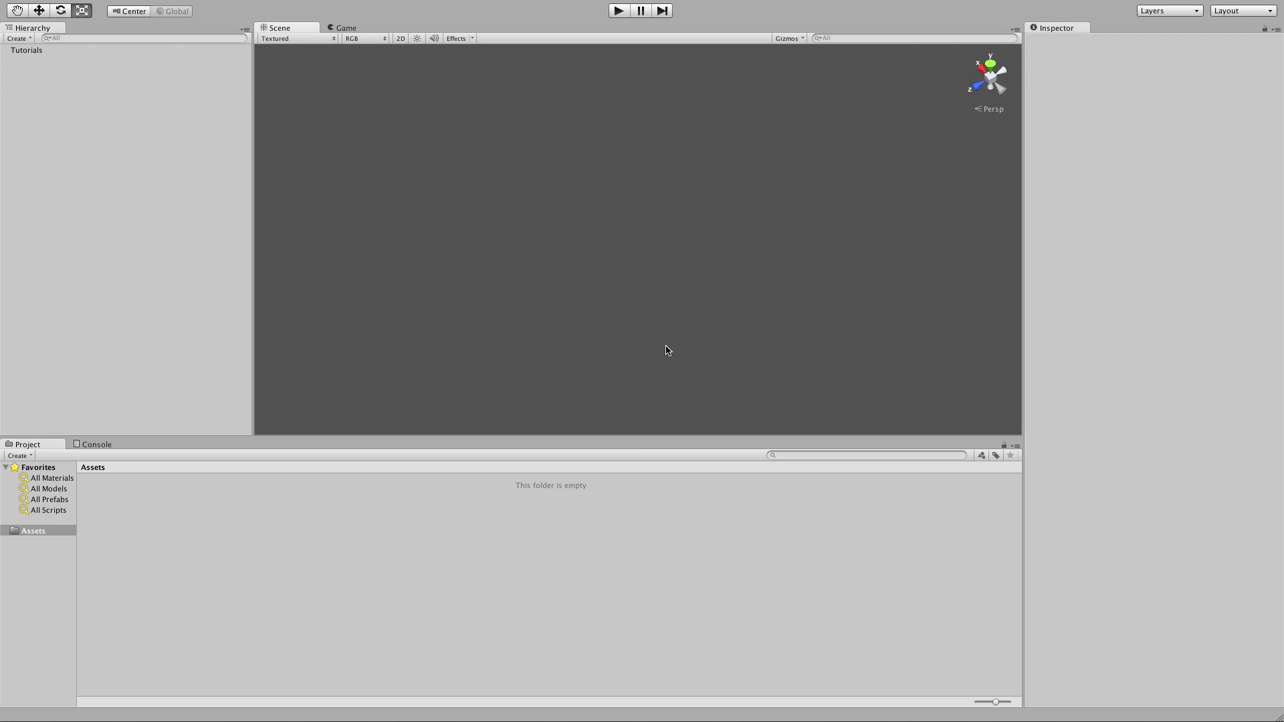
Step: Select and frame the Tutorials camera in the Scene view, and collapse its Camera and Transform components
click(94, 50)
key(f)
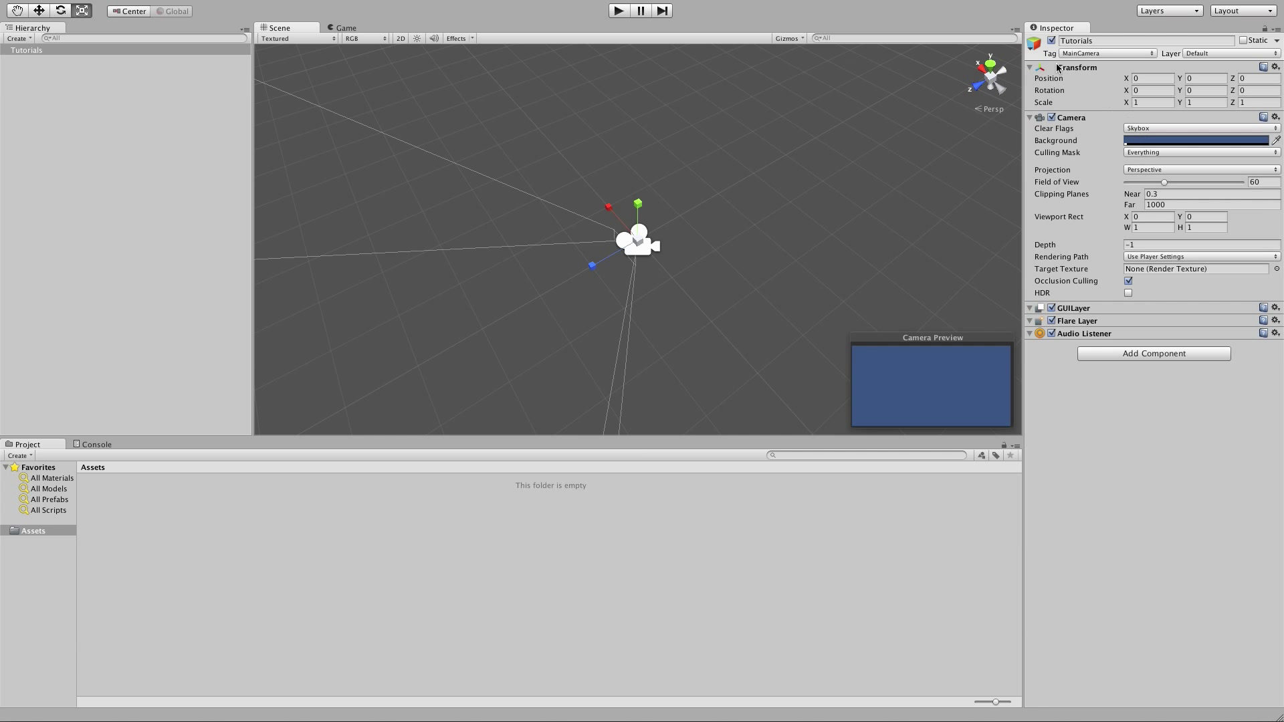
click(1030, 118)
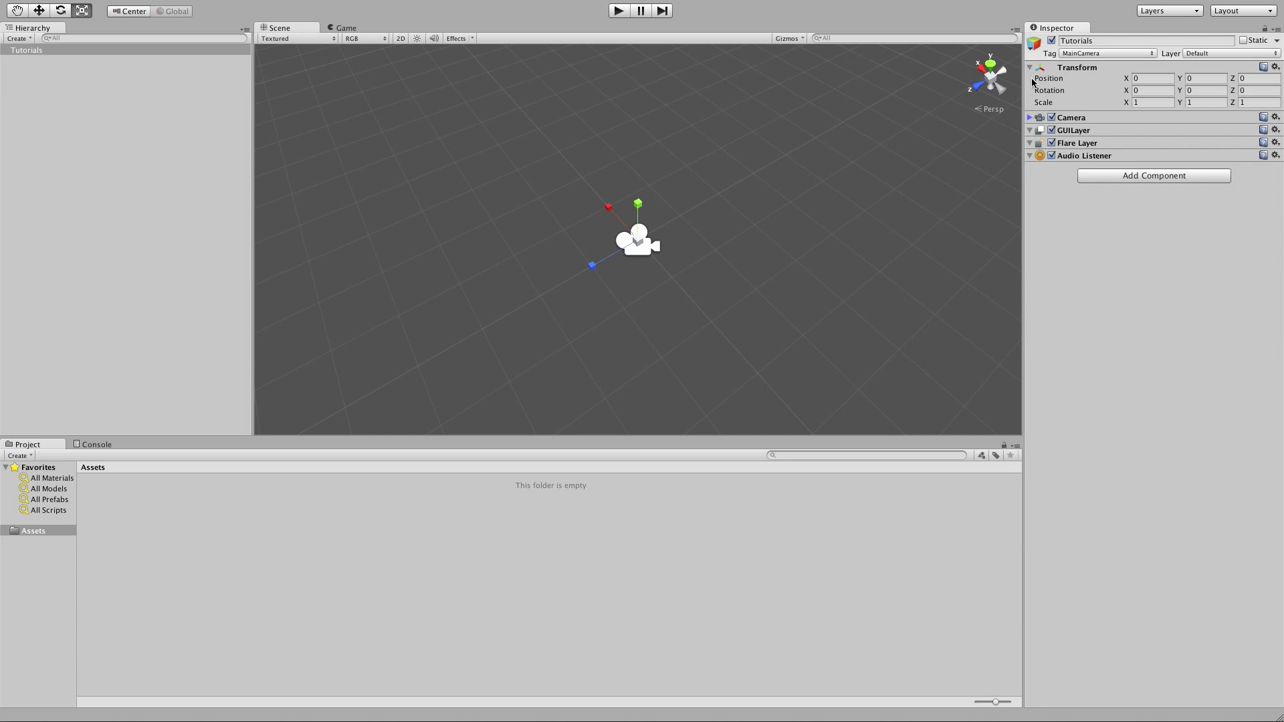
click(1031, 67)
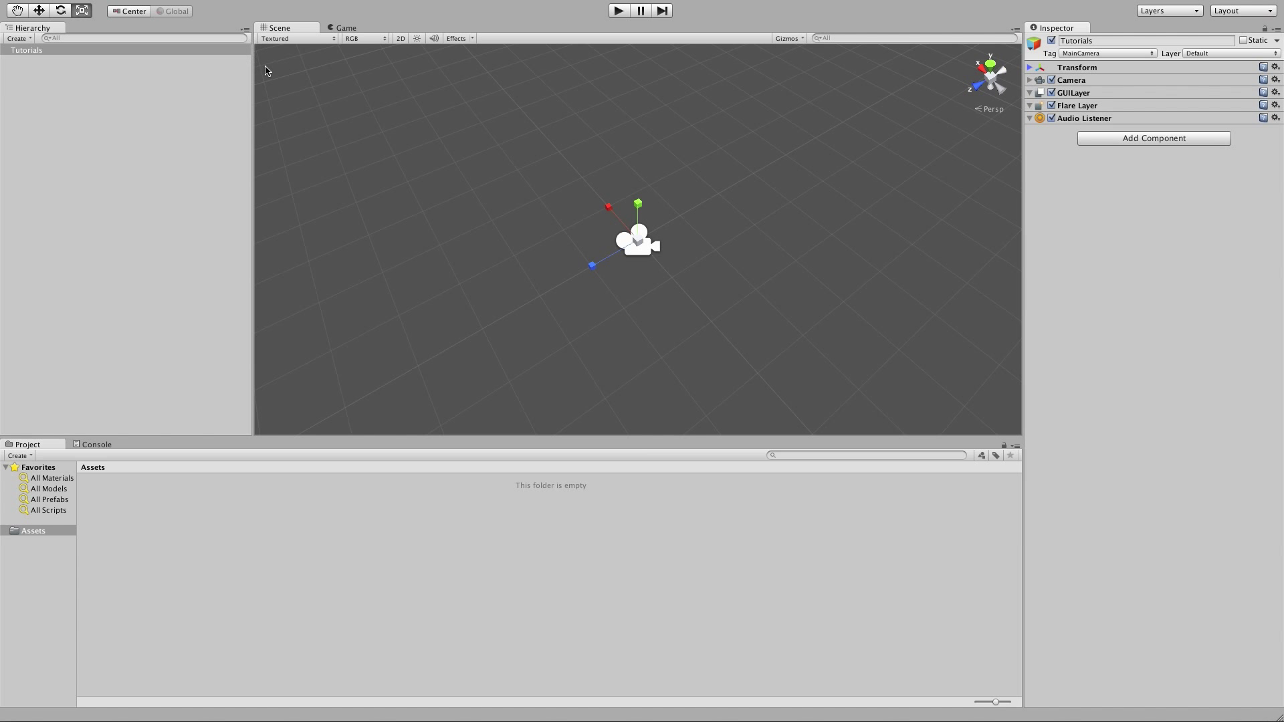
Step: Review the object types that can be created and the available help resources
mouse_move(358, 1)
click(226, 7)
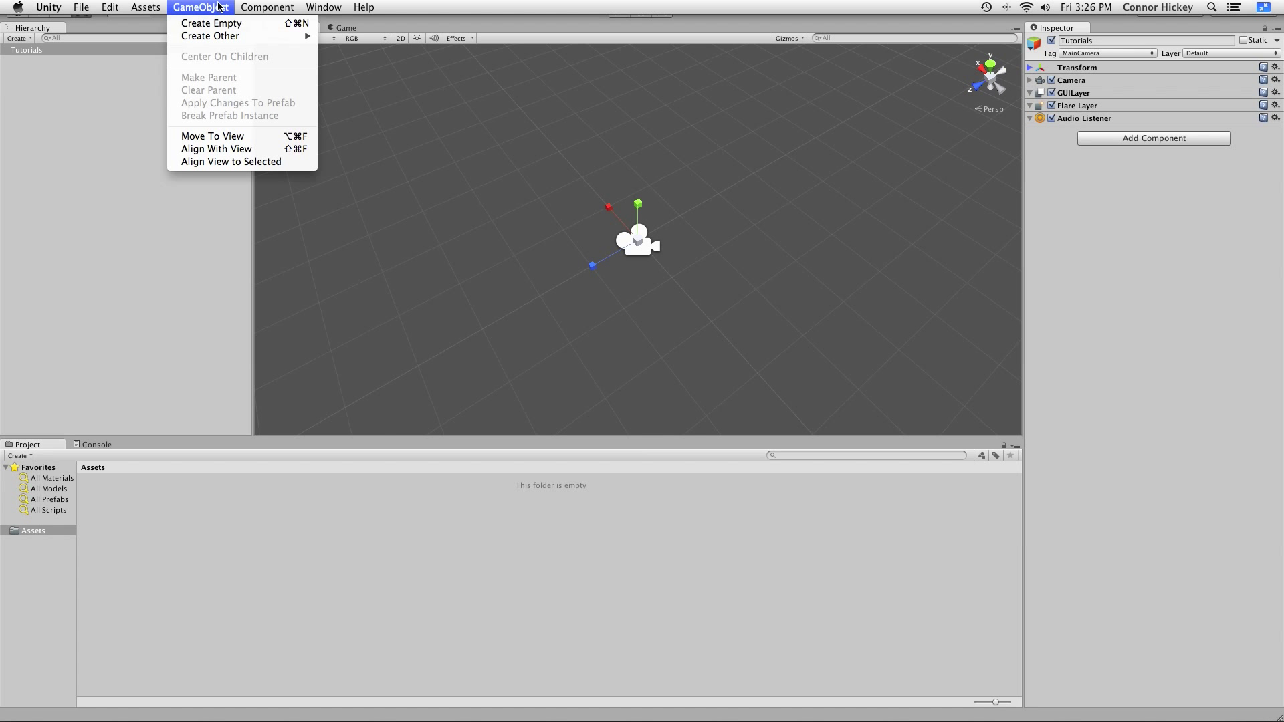
mouse_move(224, 37)
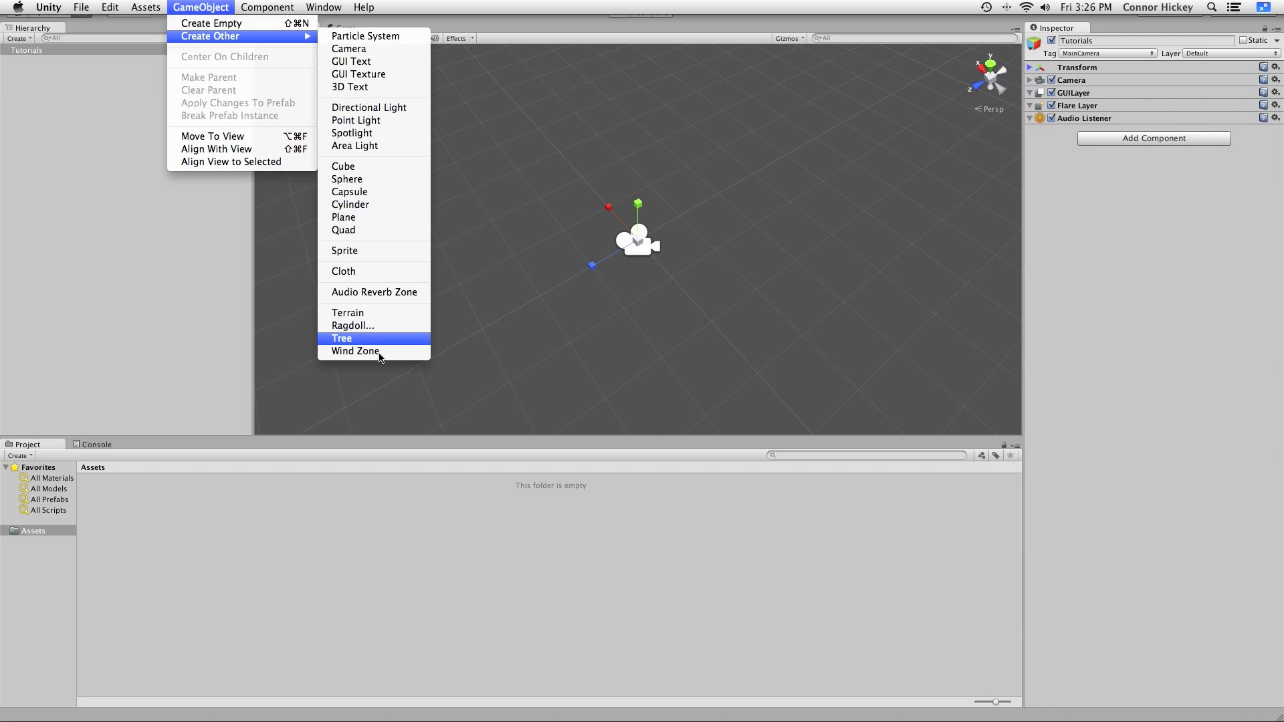
mouse_move(378, 18)
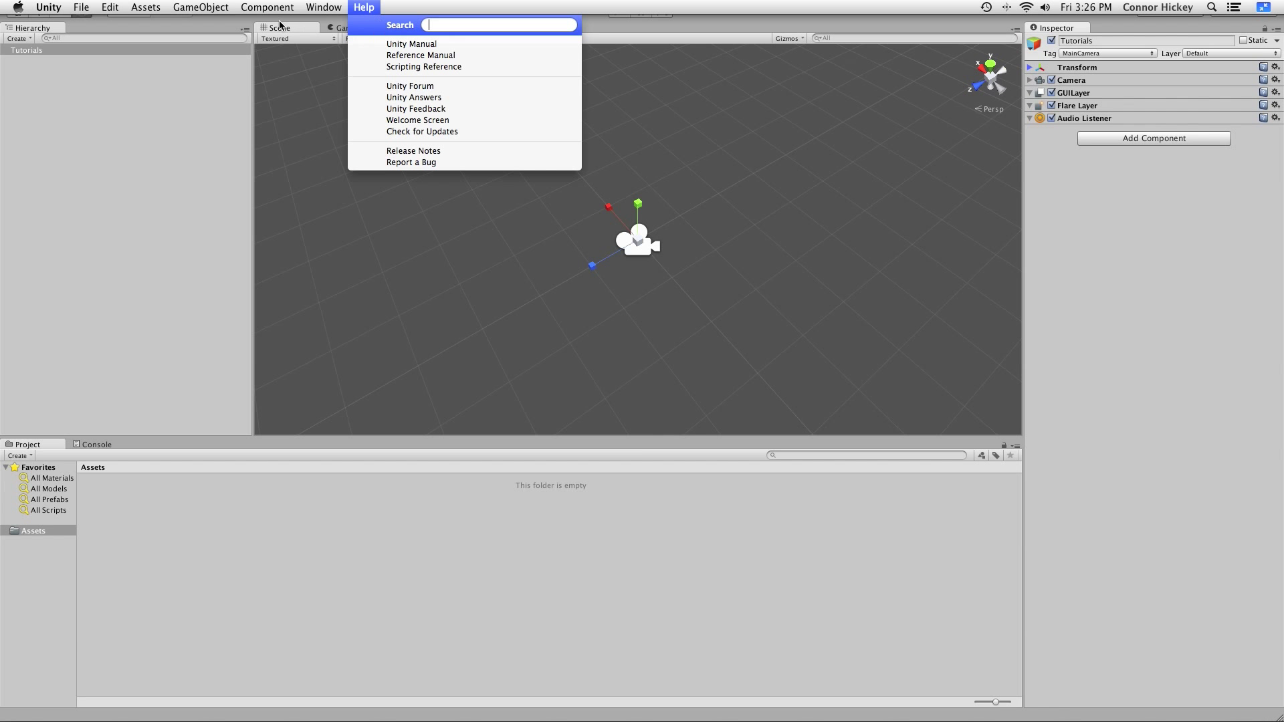
mouse_move(201, 7)
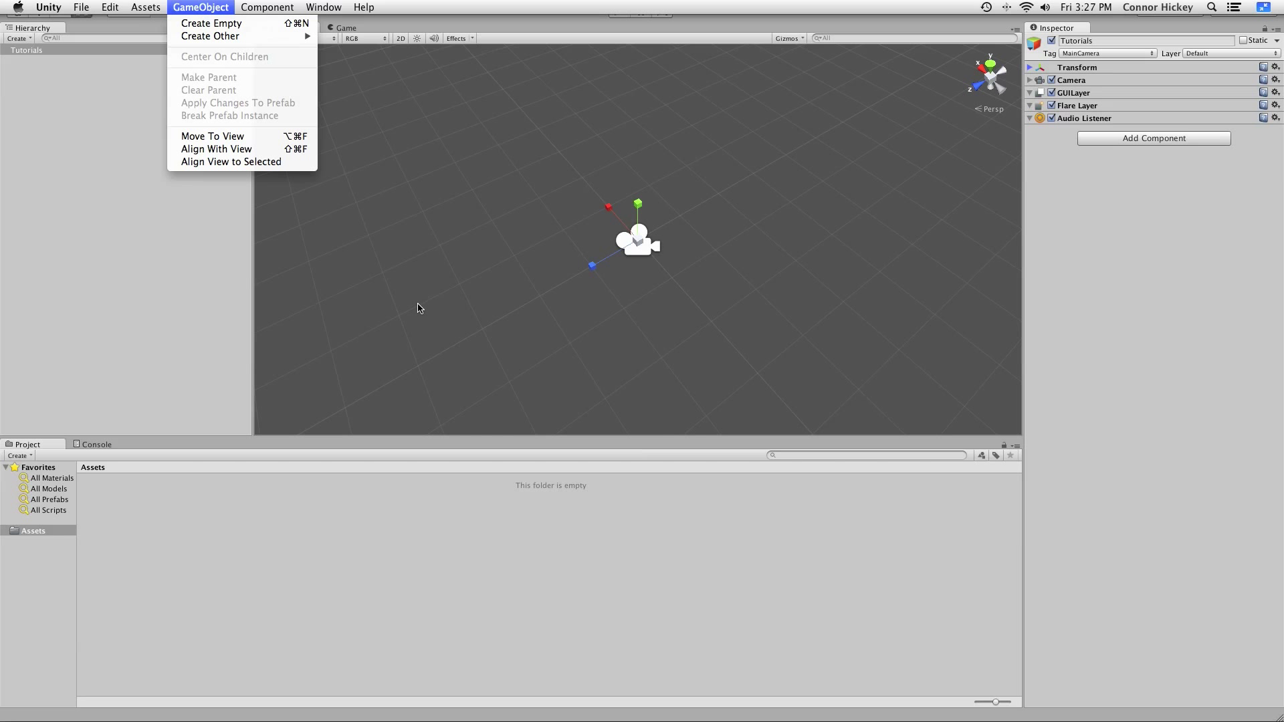
Step: Review the importable asset packages, open the Import New Asset dialog and cancel it
mouse_move(145, 7)
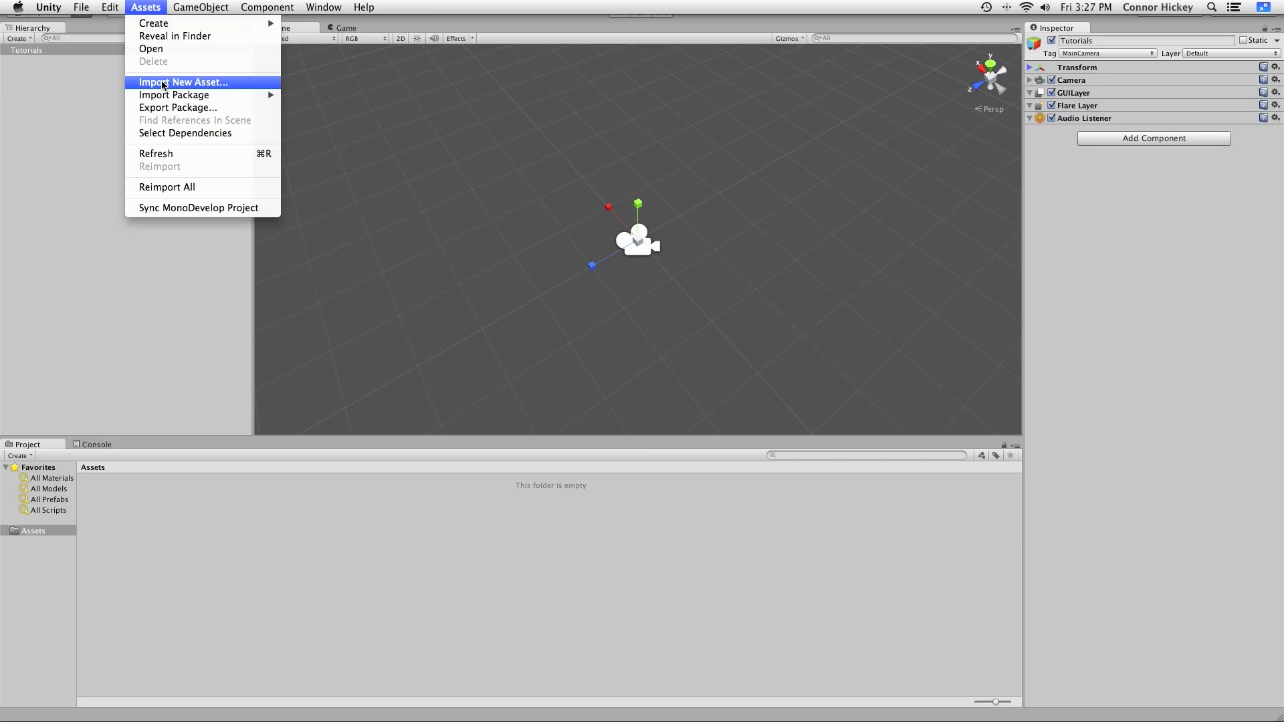
mouse_move(190, 98)
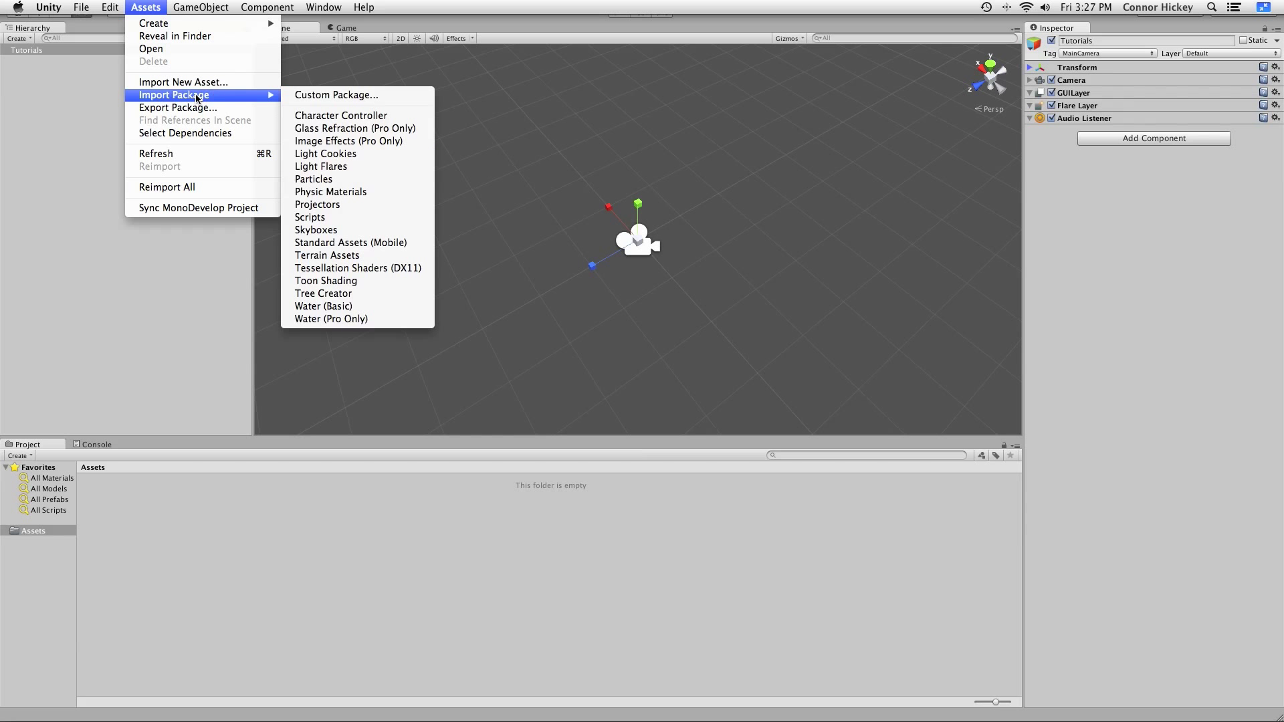
click(197, 85)
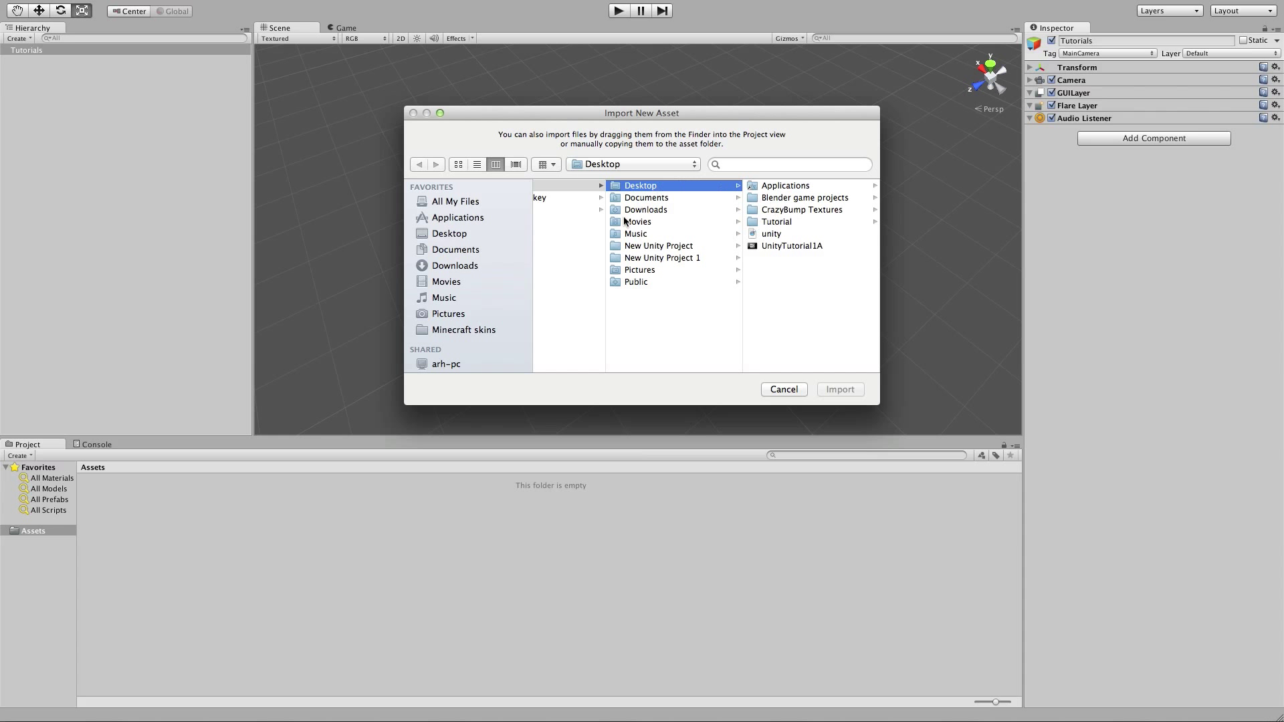
click(782, 389)
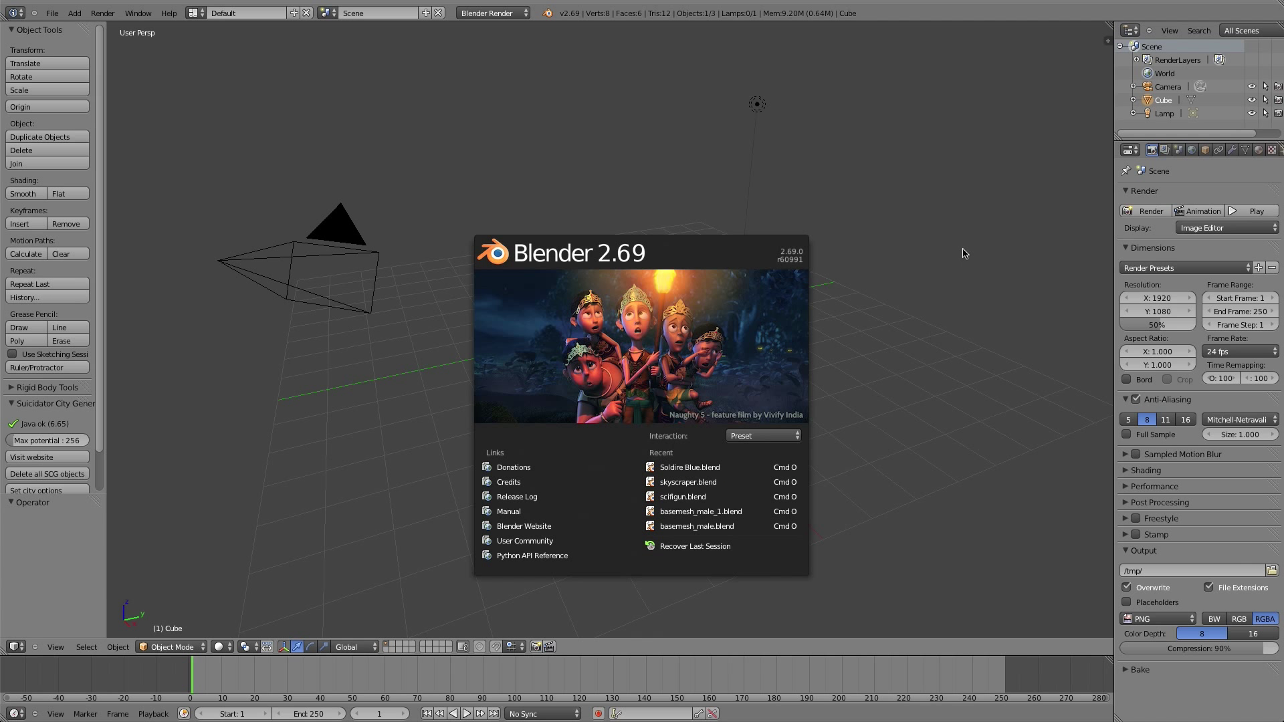
Step: Switch to Blender, dismiss the splash screen and check the 3D view's properties sidebar
click(955, 227)
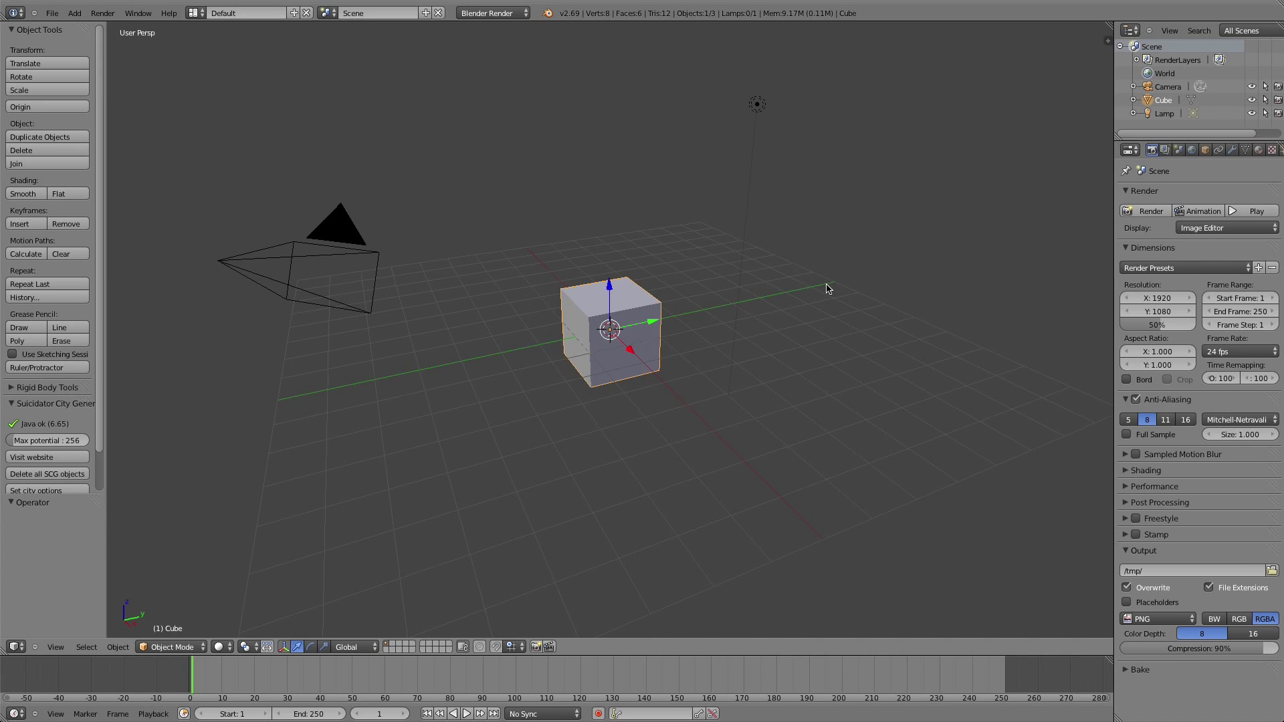
key(n)
click(1028, 508)
key(n)
Step: Search the user preferences add-ons for "key", enable 3D View: Screencast Keys and close the preferences
click(72, 14)
mouse_move(59, 14)
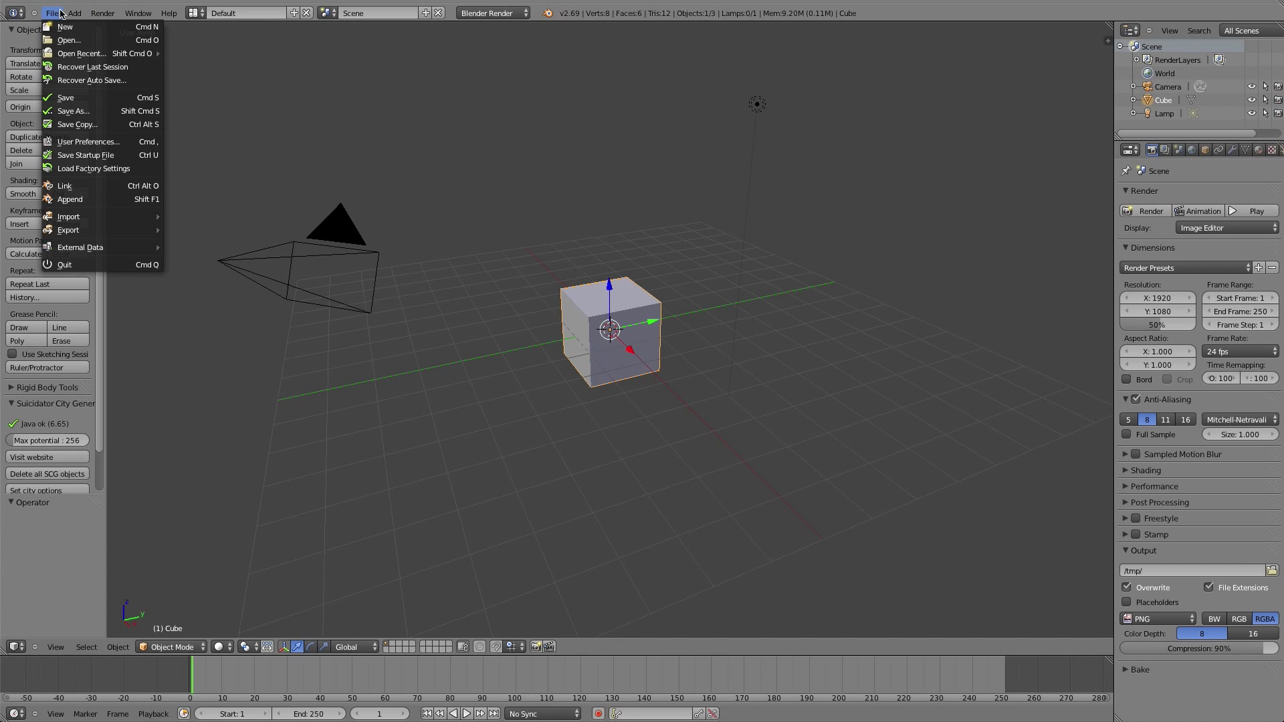
click(83, 139)
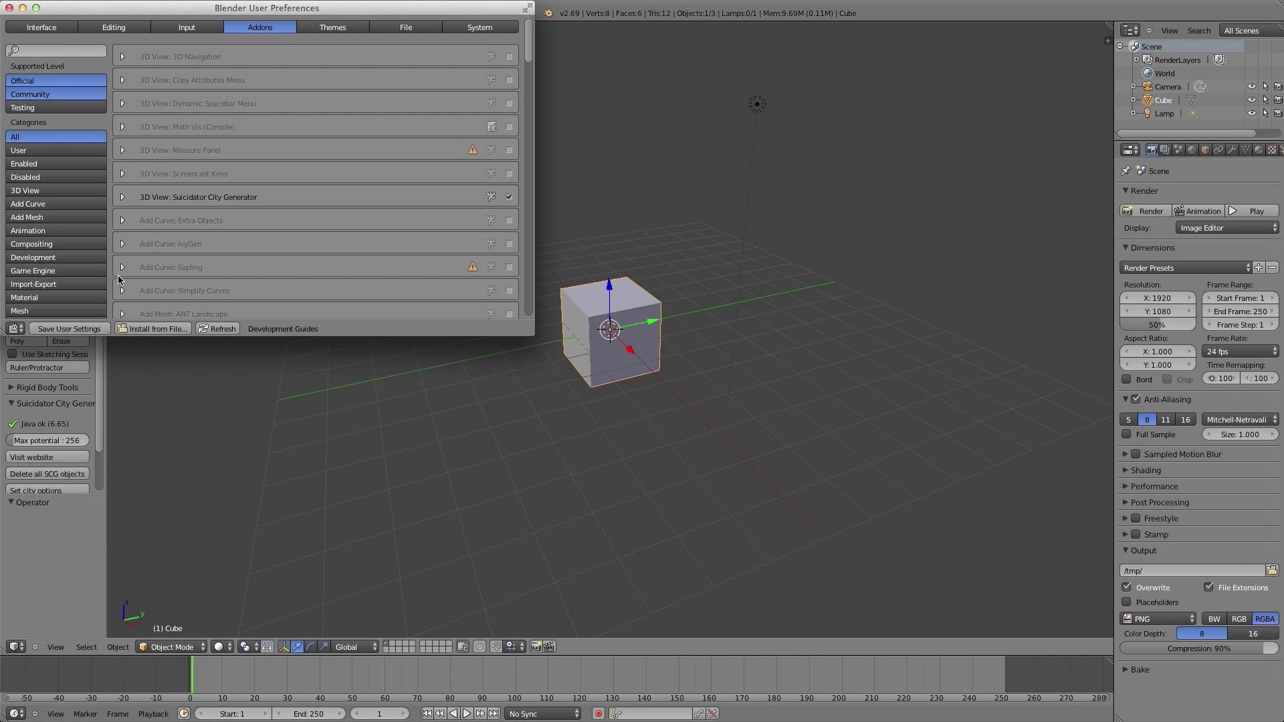
click(70, 51)
text(key)
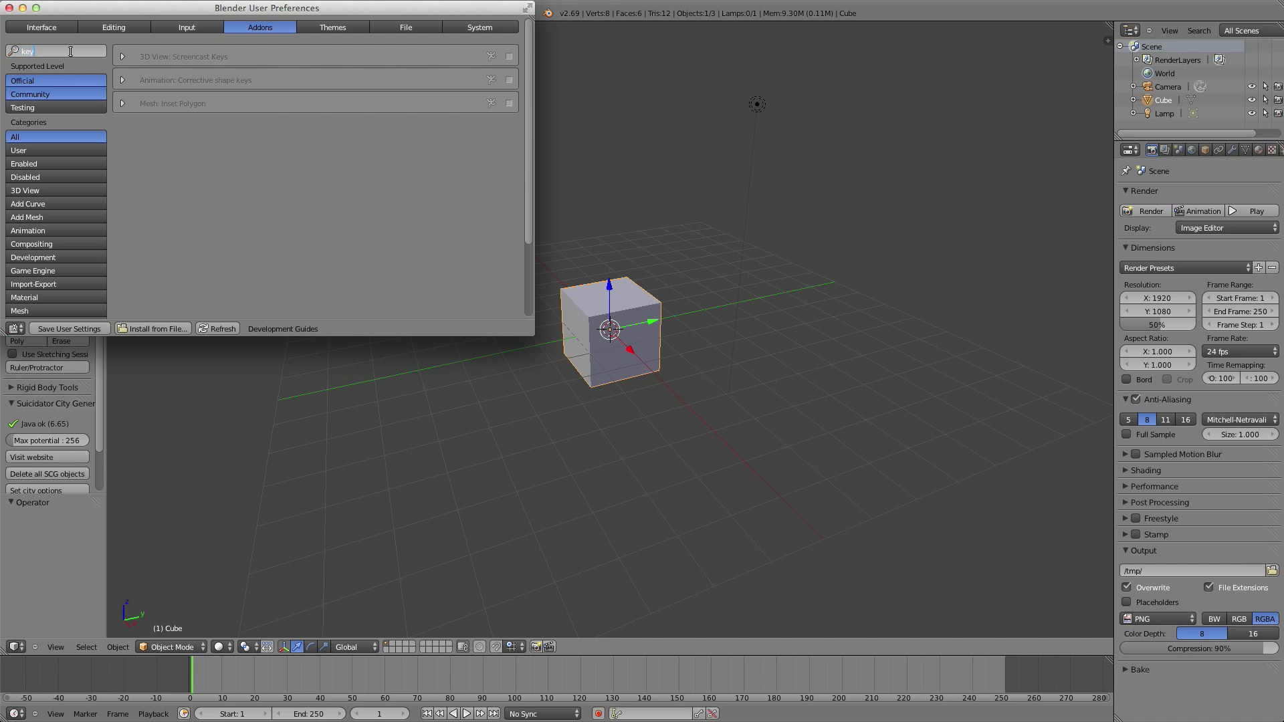
click(509, 56)
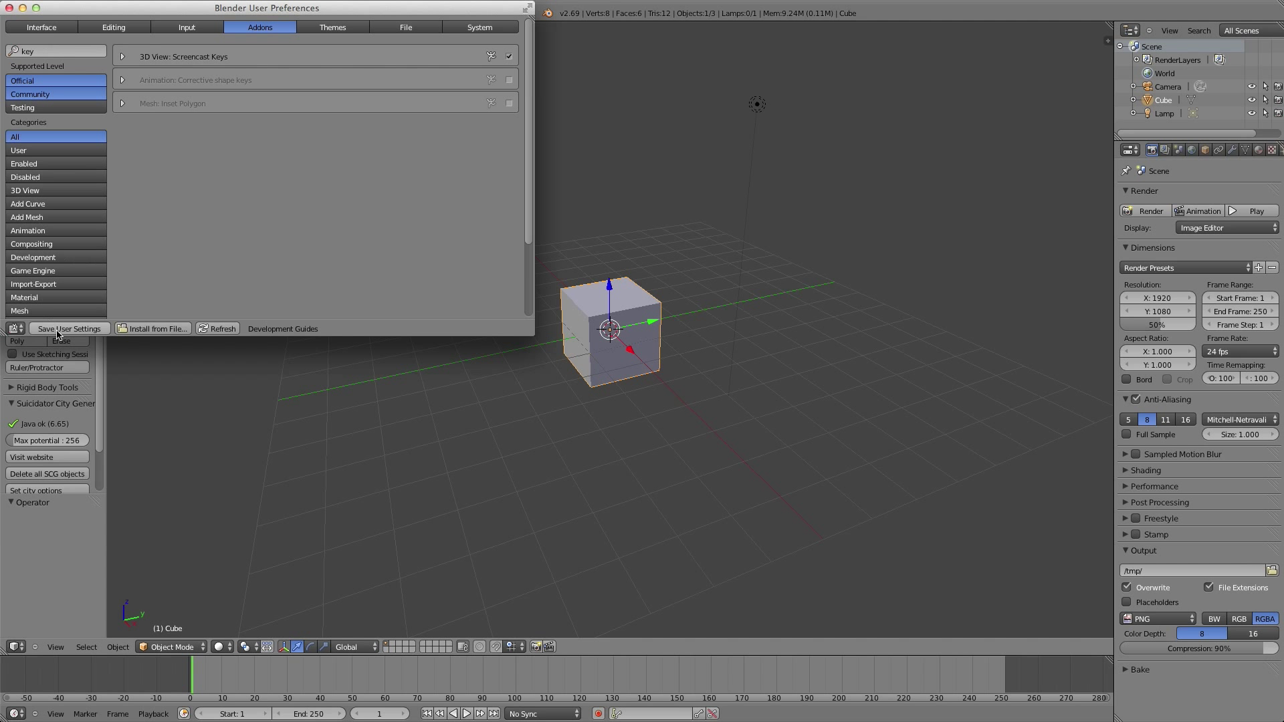
click(9, 8)
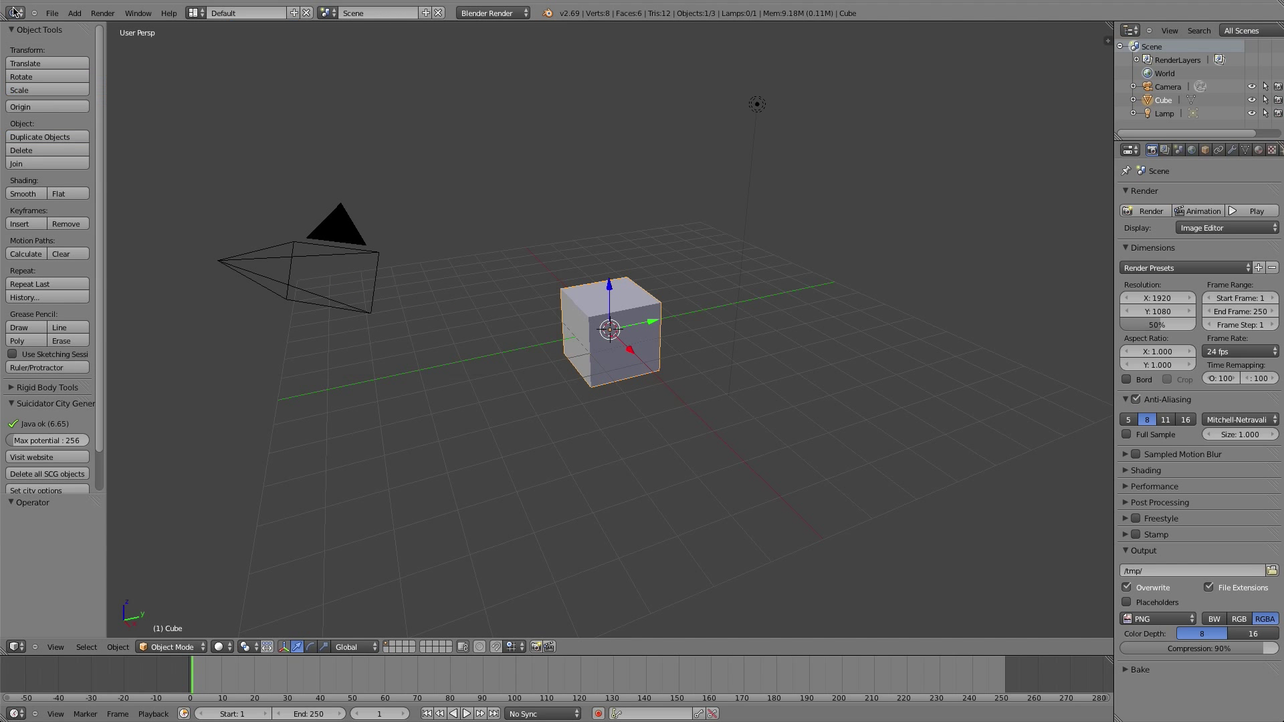
Step: Start the Screencast Keys display from the 3D view's properties sidebar and hide the sidebar again
key(m)
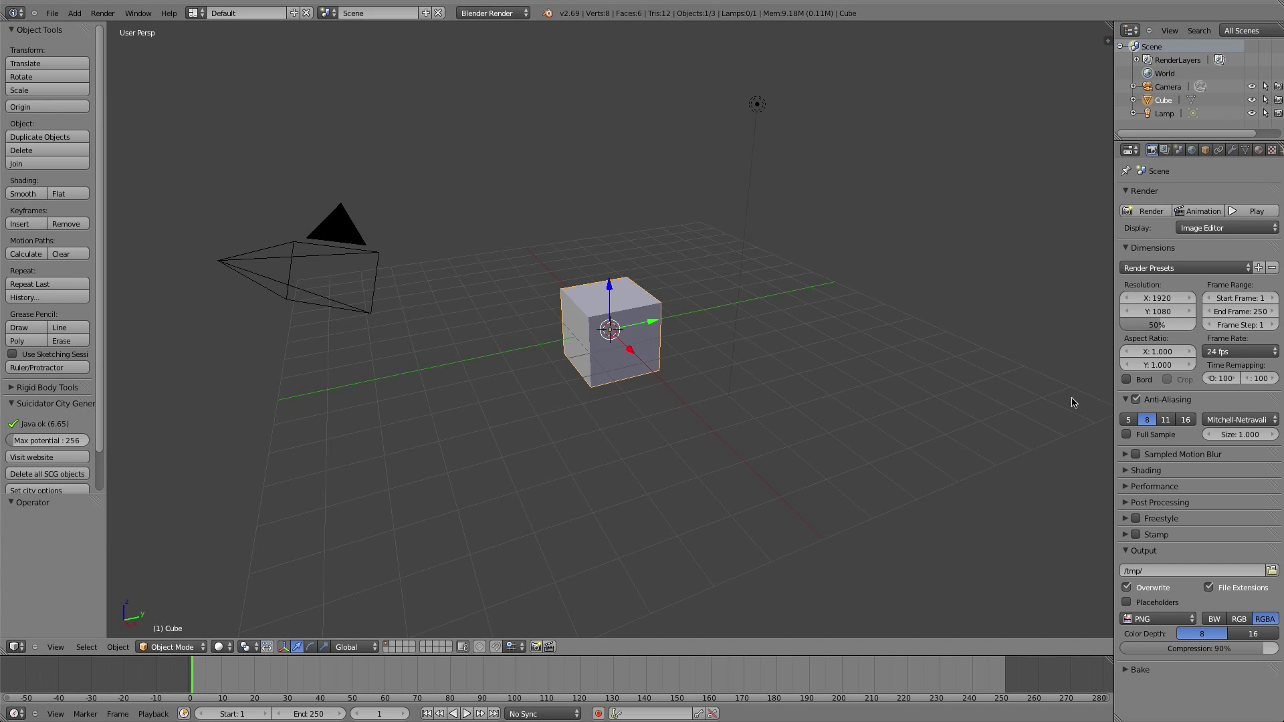
key(n)
click(1037, 592)
key(n)
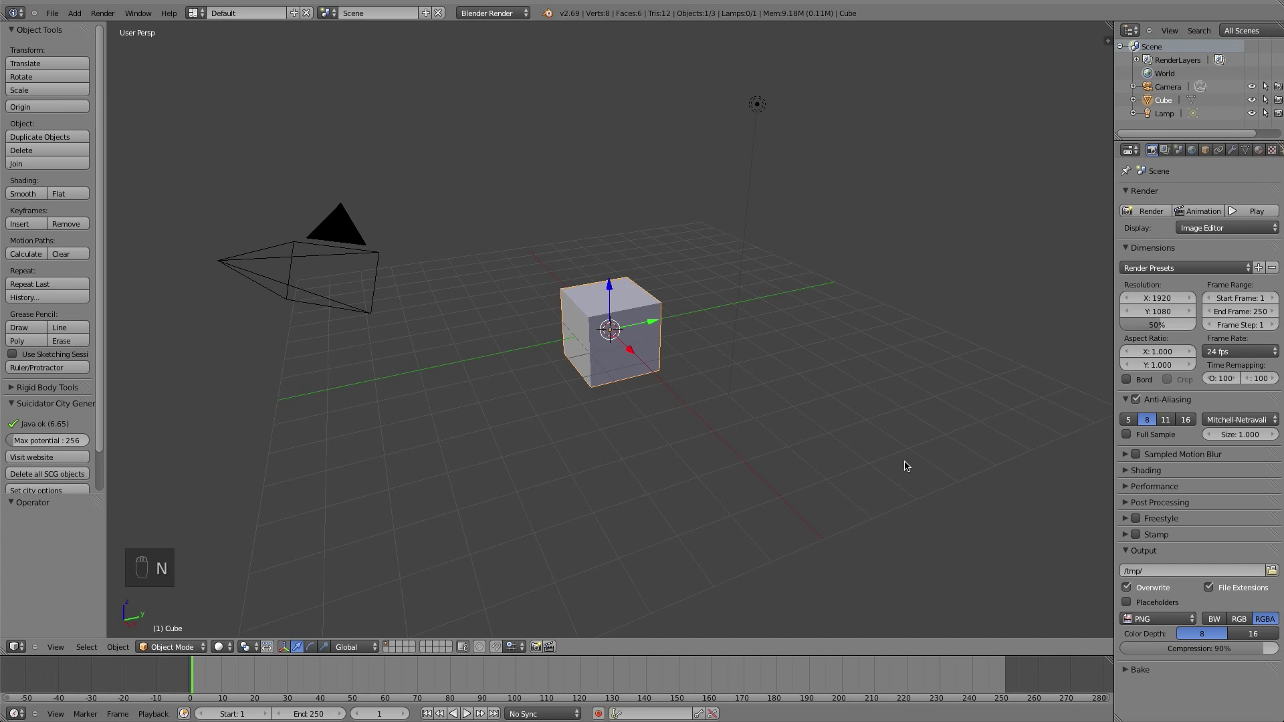
Step: Orbit the 3D view around the default cube and zoom in and out on it
middle_drag(695, 321, 785, 267)
middle_drag(811, 172, 722, 238)
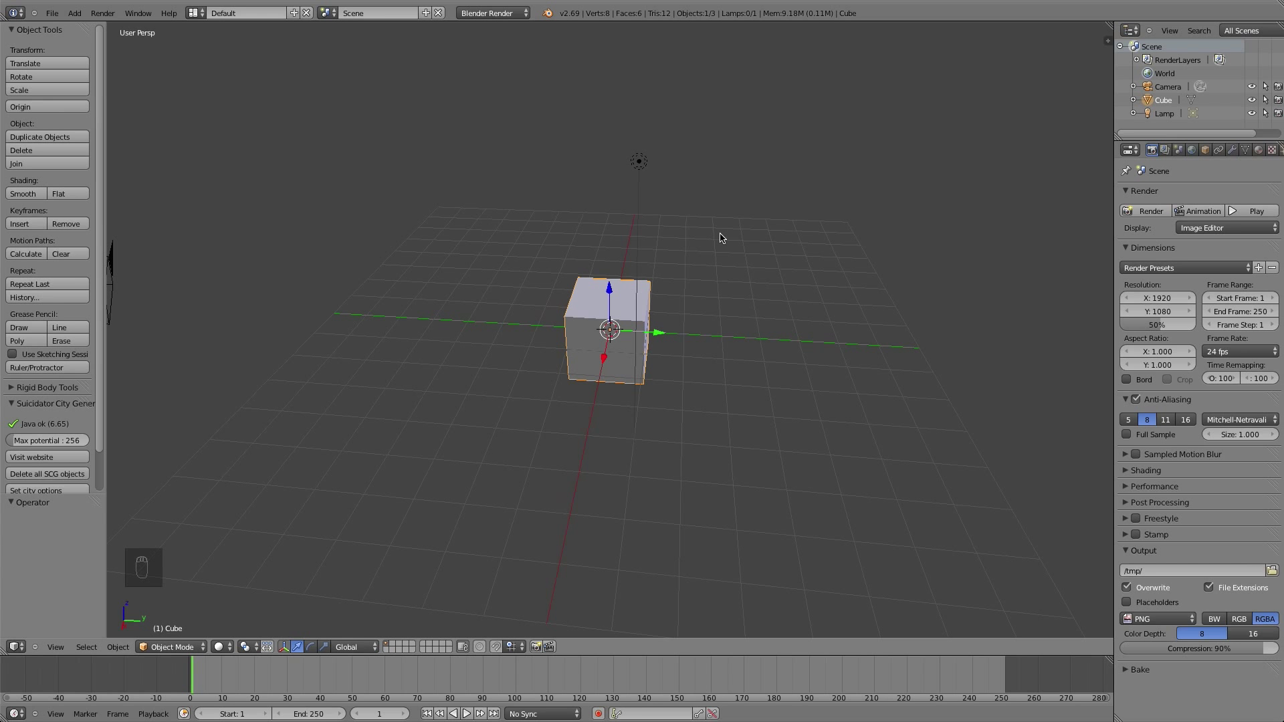
scroll(720, 238, up, 8)
scroll(721, 238, down, 2)
scroll(719, 237, down, 12)
scroll(719, 238, up, 14)
scroll(720, 237, down, 2)
scroll(719, 237, down, 6)
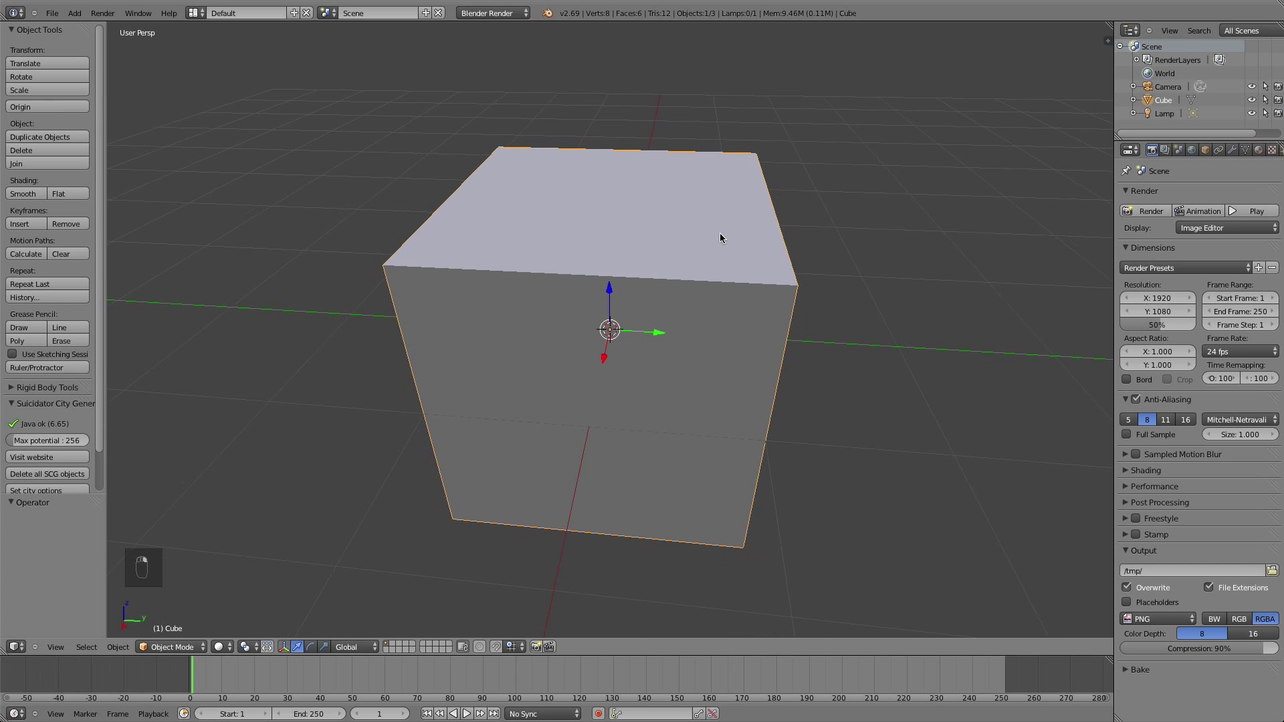
Step: Select the lamp in the 3D view, followed by the camera
scroll(595, 339, down, 1)
scroll(601, 263, down, 2)
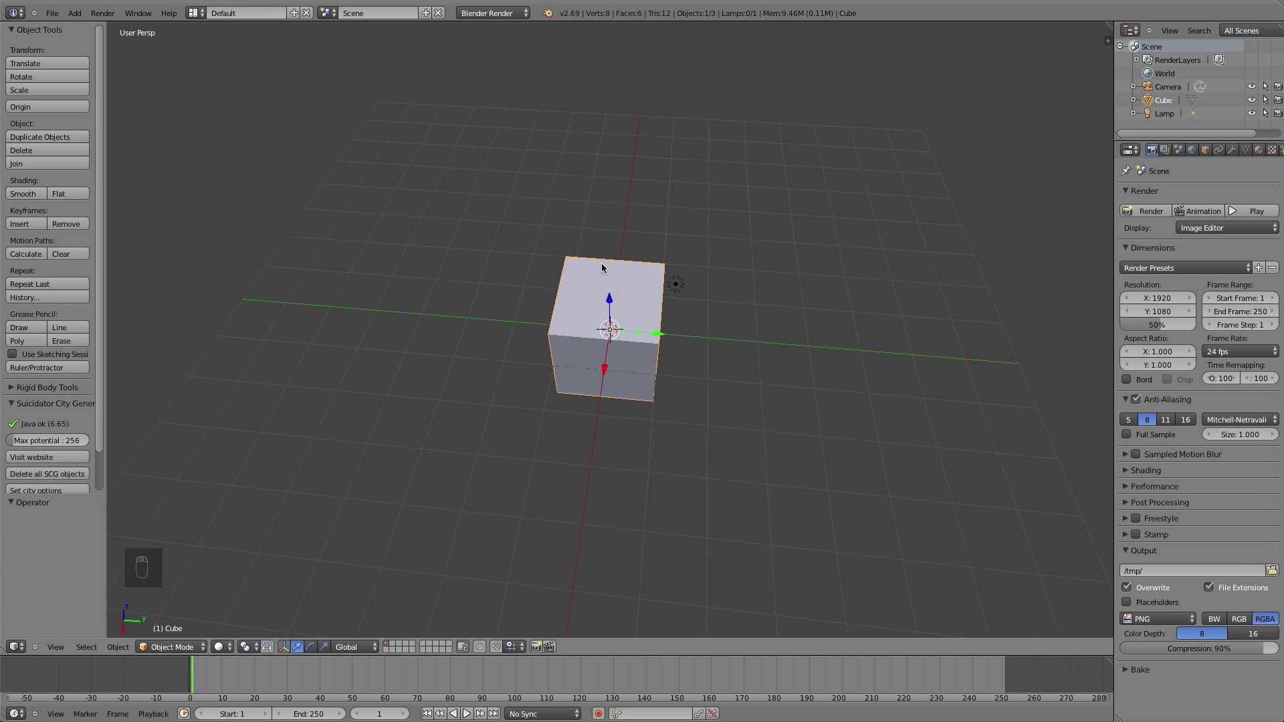
scroll(633, 307, down, 2)
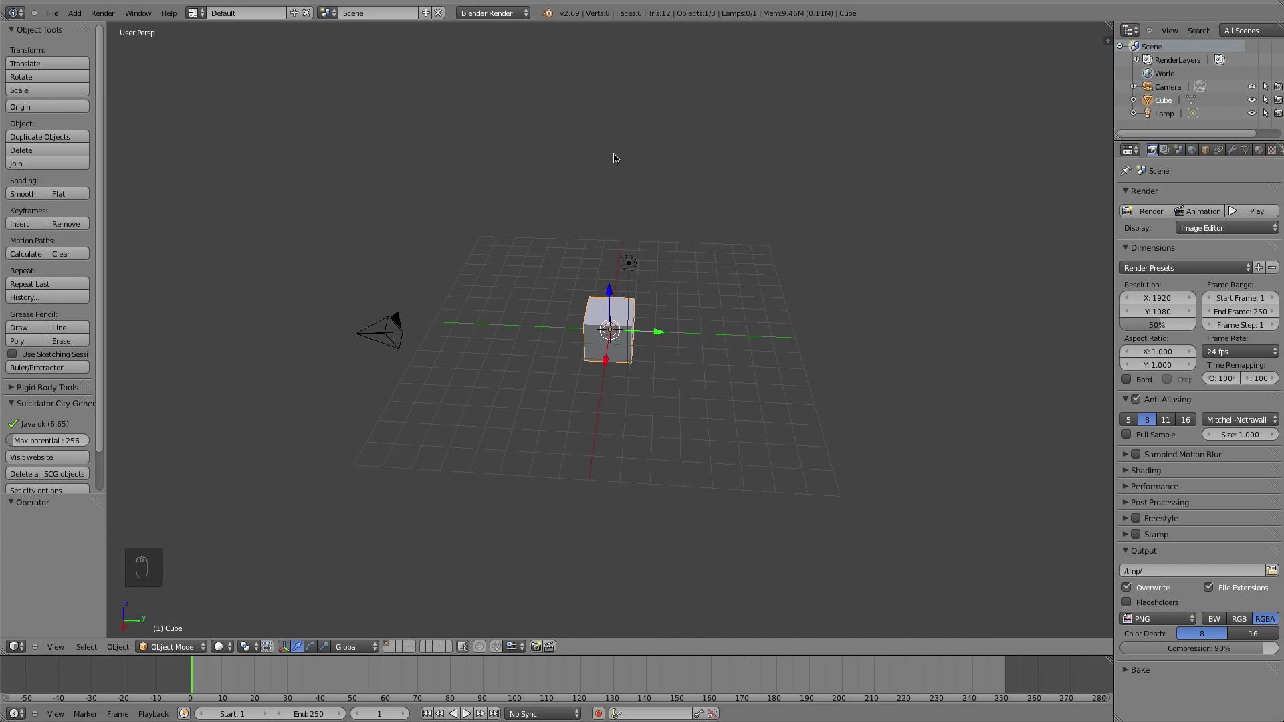
right_click(632, 254)
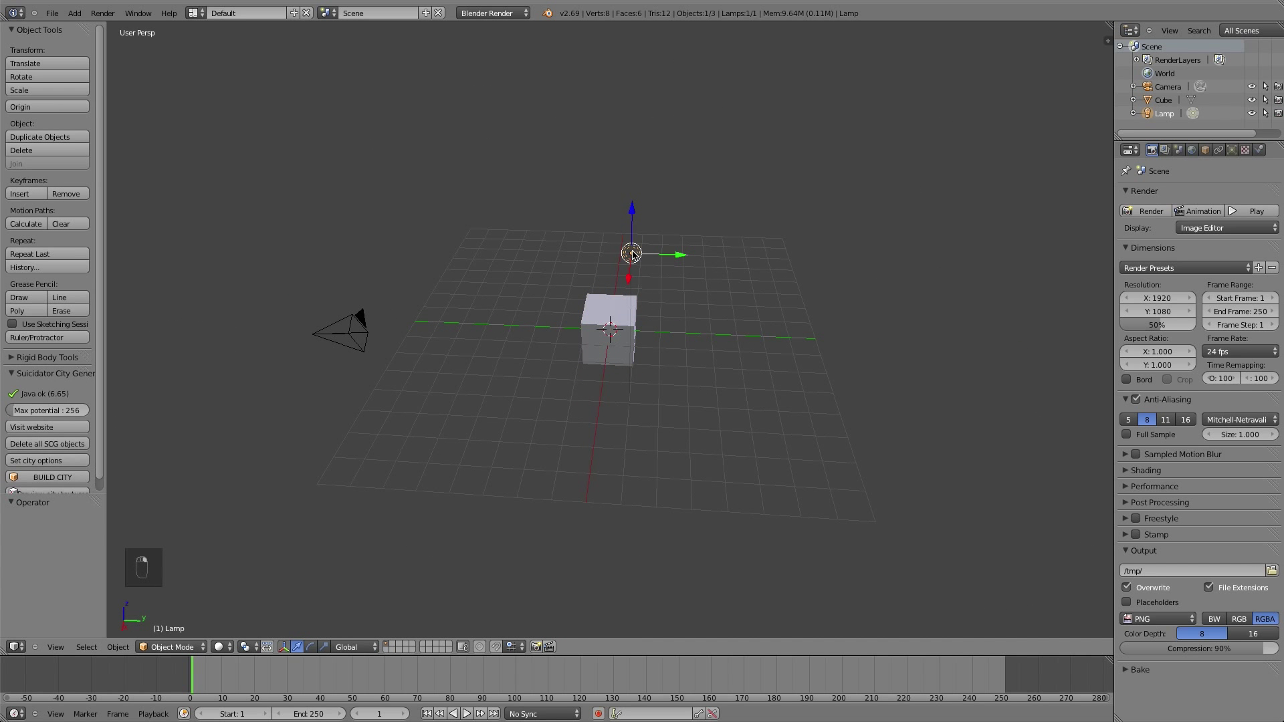
right_click(343, 324)
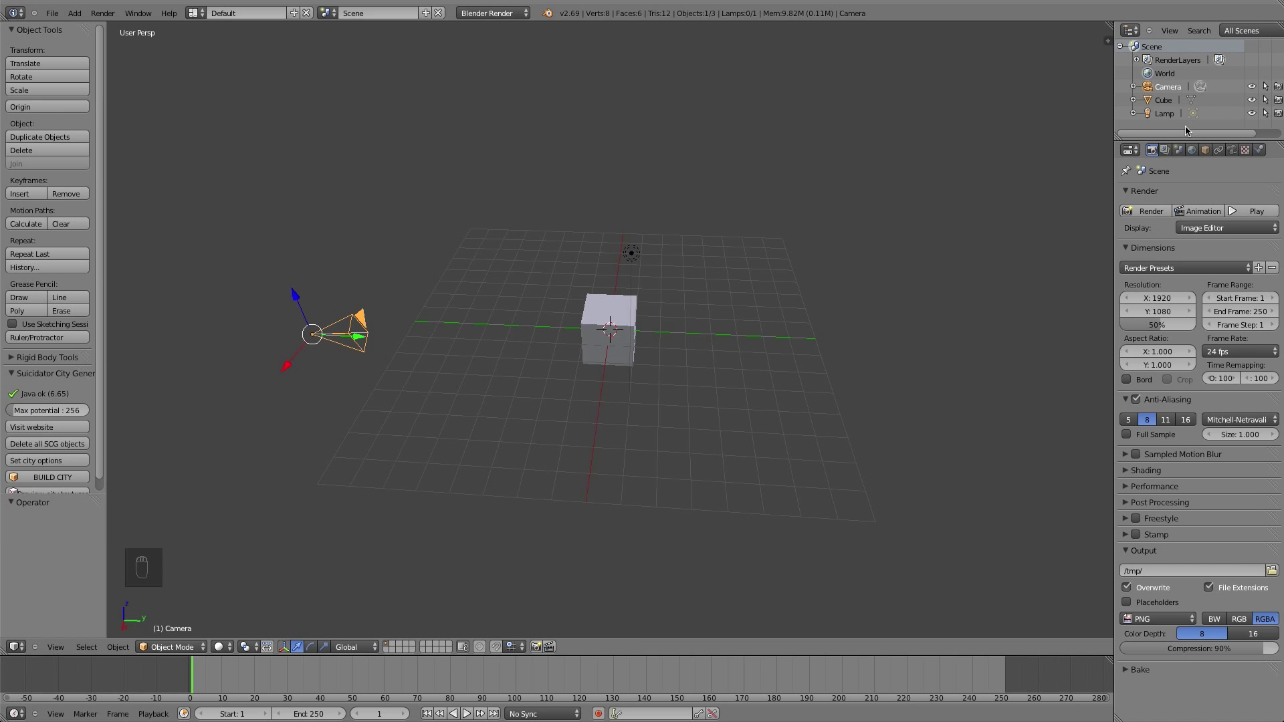
Step: Hide the camera, cube and lamp in the 3D view and show all three again
click(1251, 86)
click(1252, 100)
click(1252, 113)
click(1251, 99)
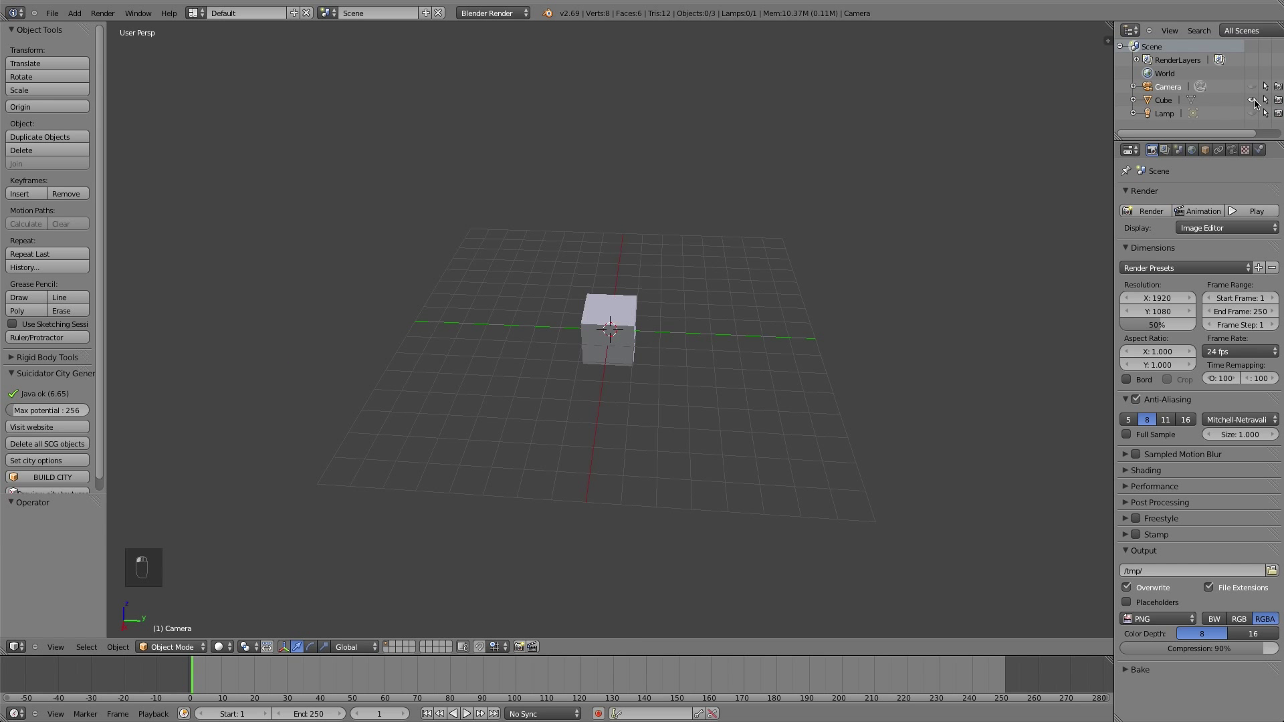
click(1251, 86)
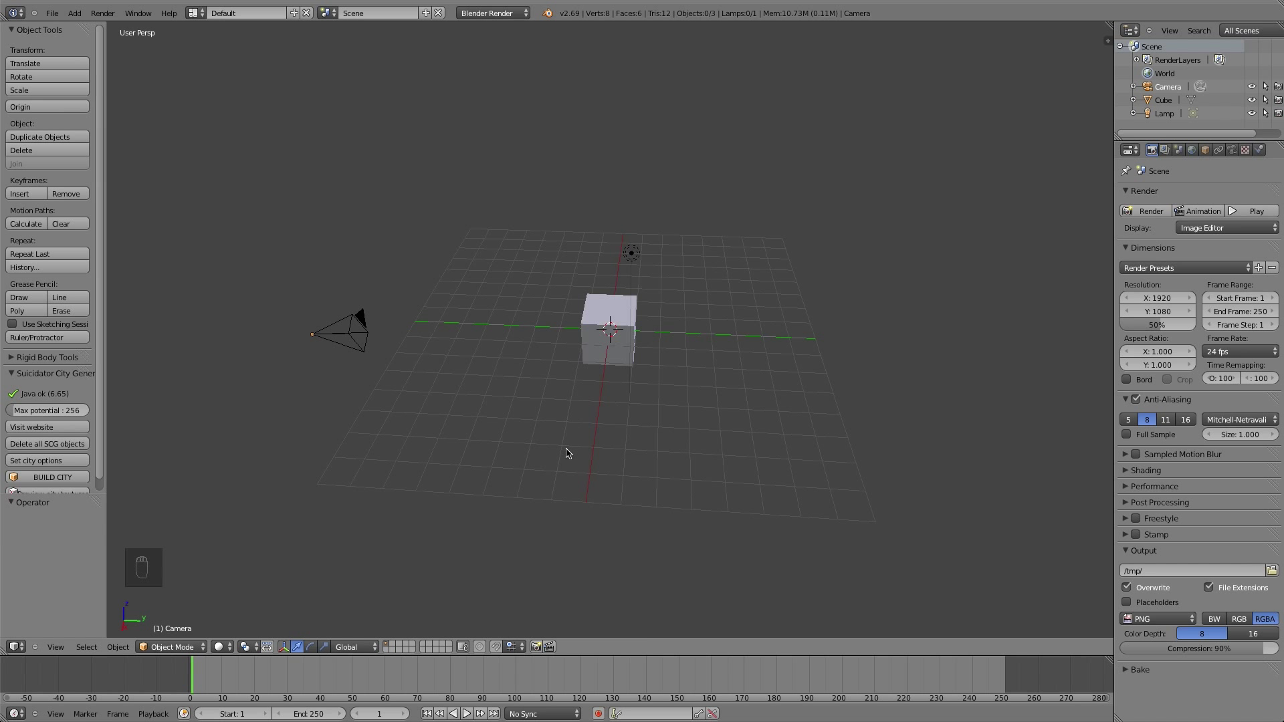
Step: Display the object properties of the camera, compare them with the render settings, and select the cube to show its object properties
click(1207, 151)
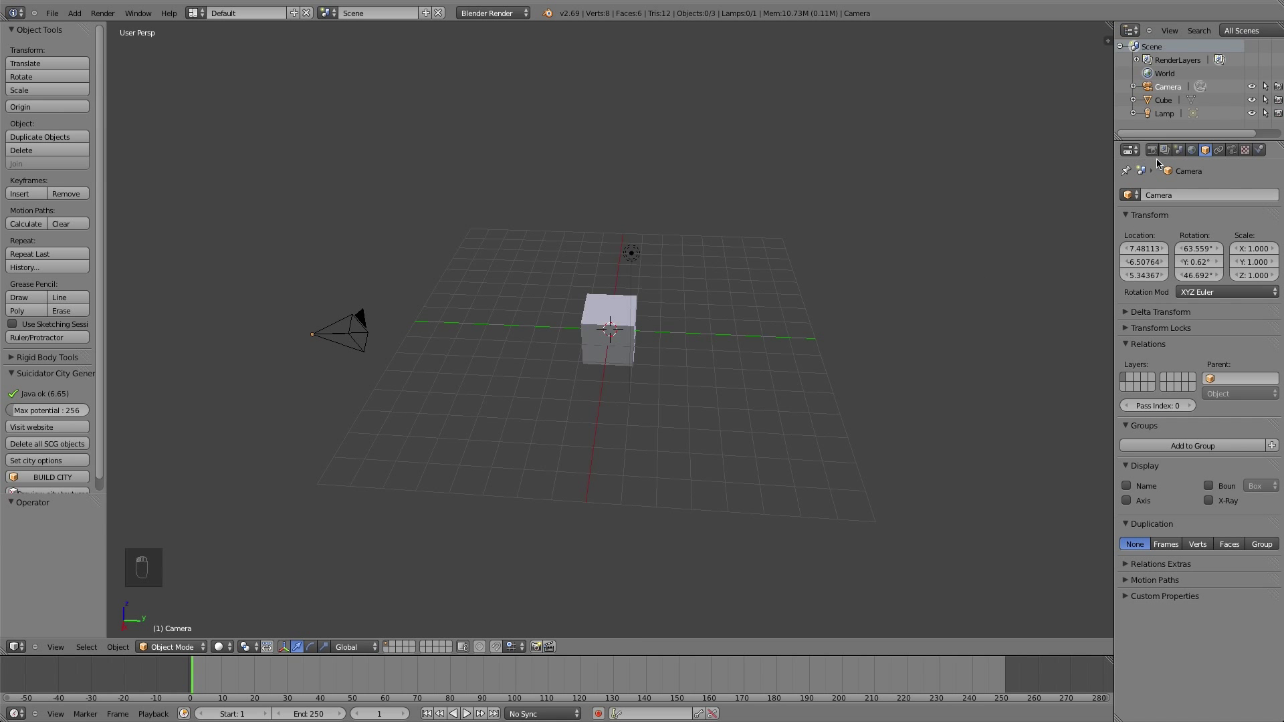
click(1152, 149)
click(1206, 152)
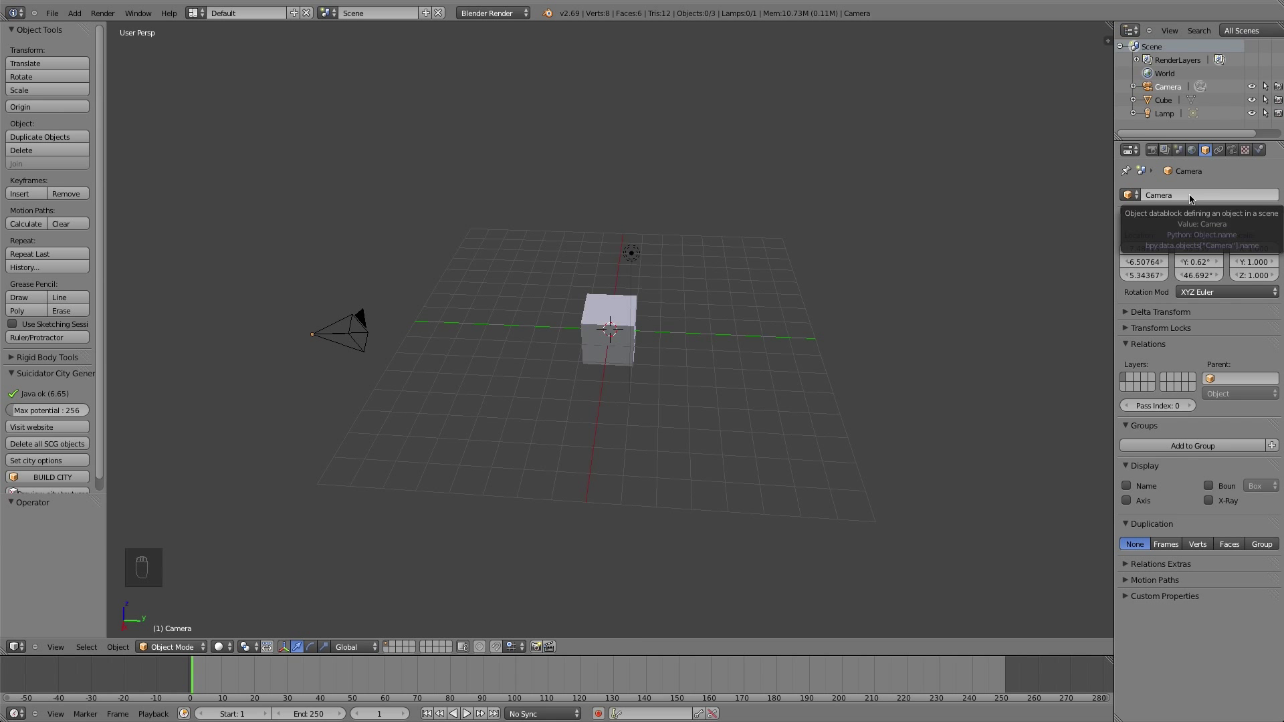
right_click(354, 324)
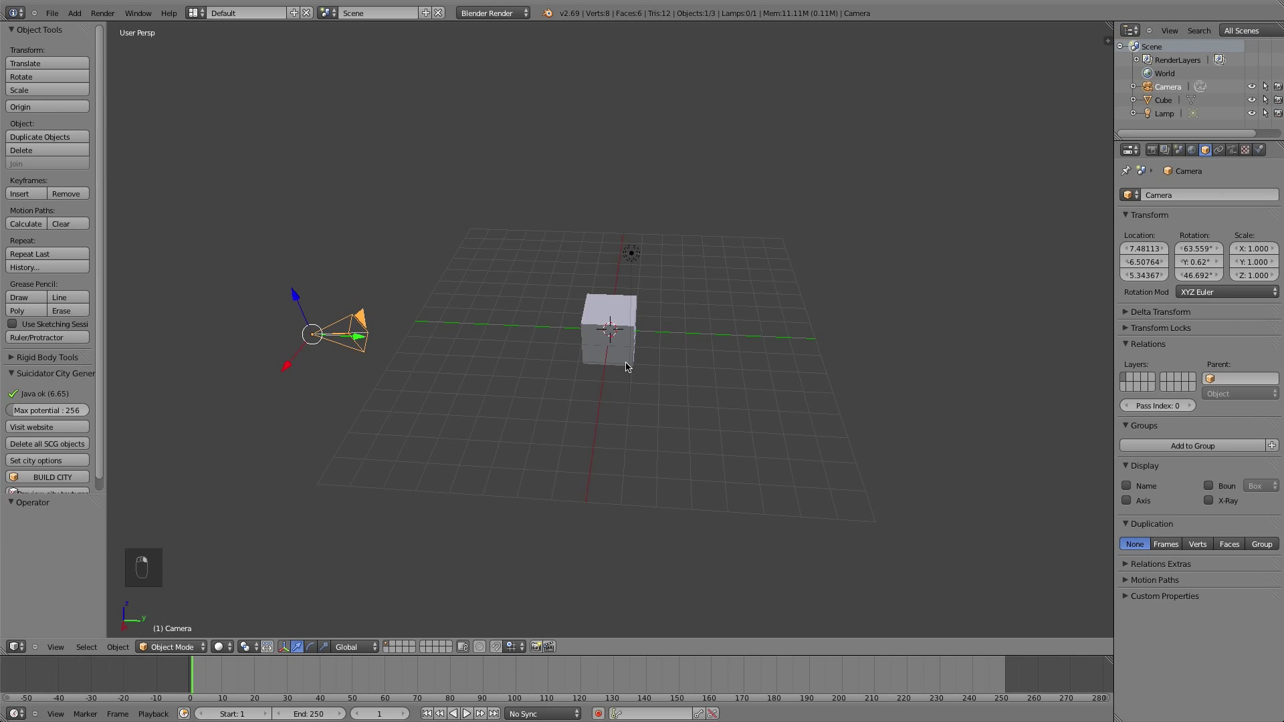
right_click(627, 343)
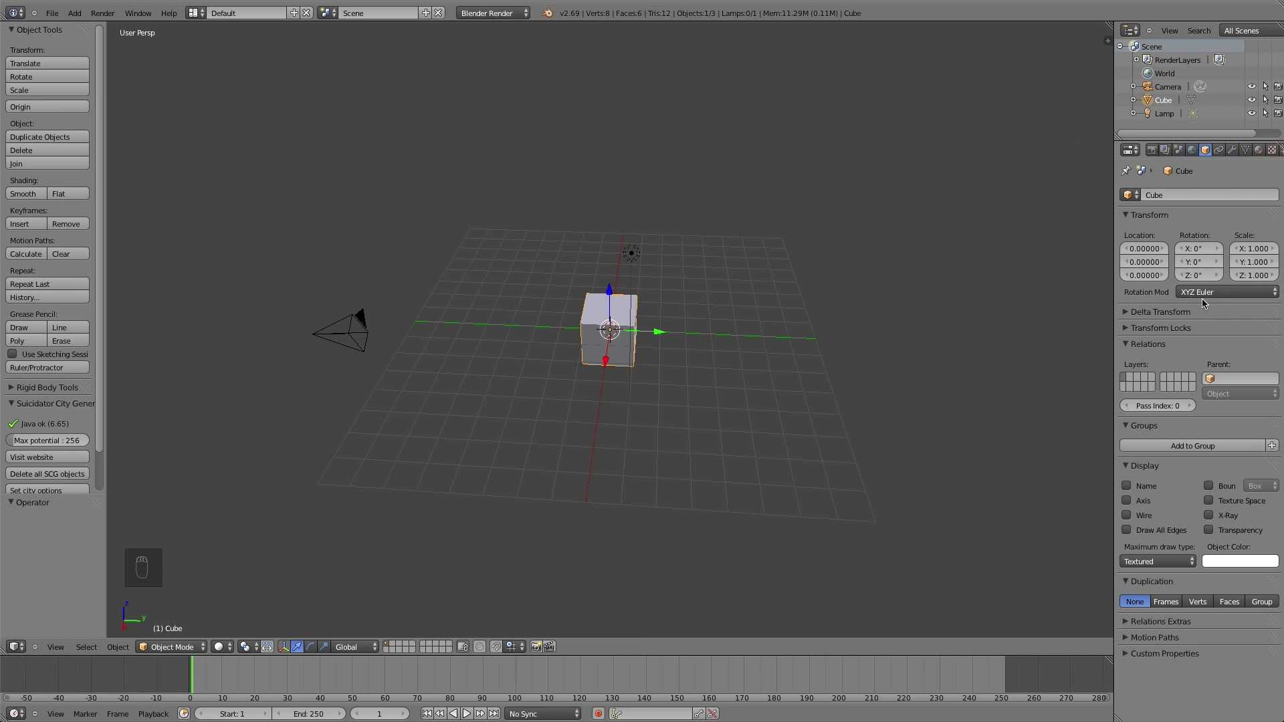
Step: Look through the cube's material, texture, mesh data and modifier properties
click(1259, 151)
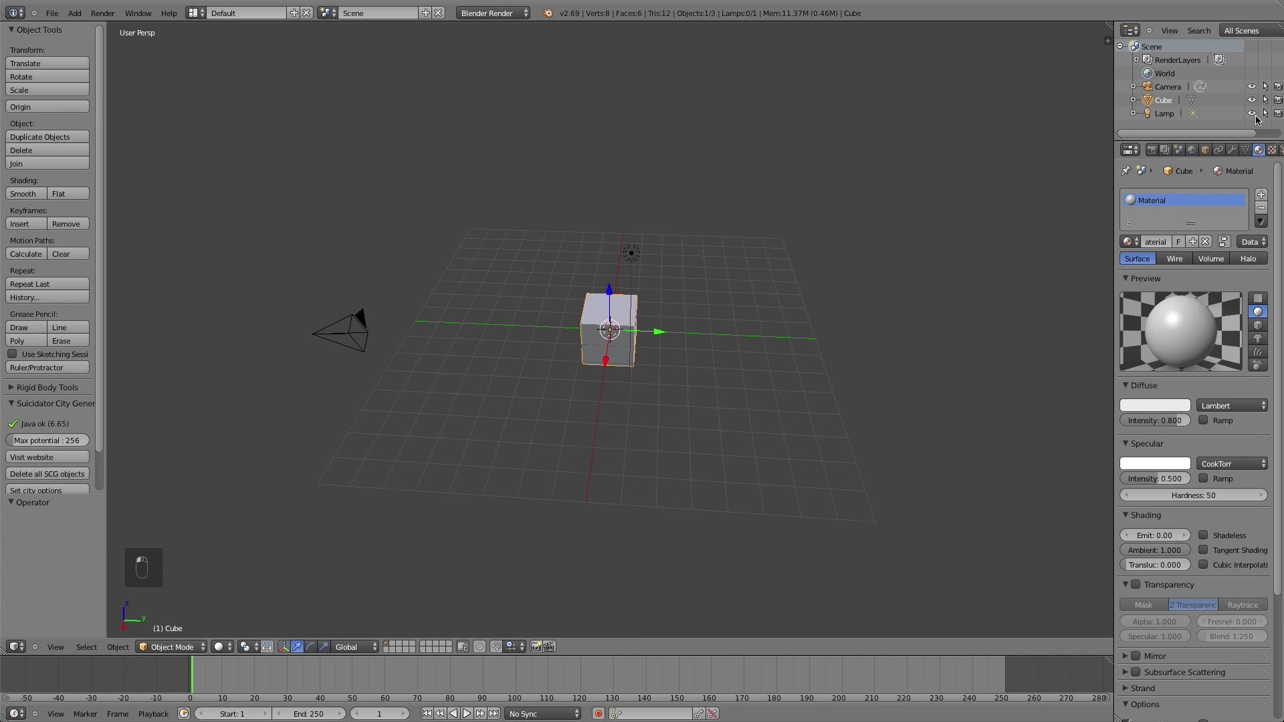
click(1272, 150)
click(1246, 150)
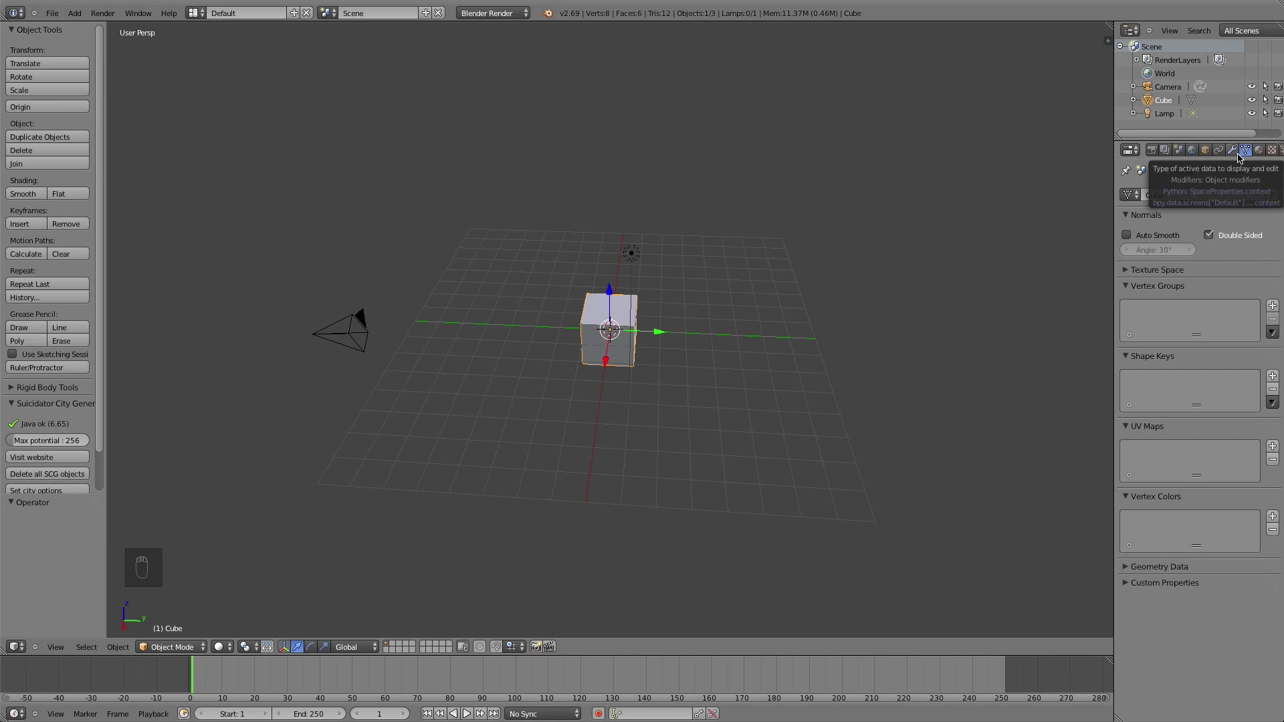
click(1232, 153)
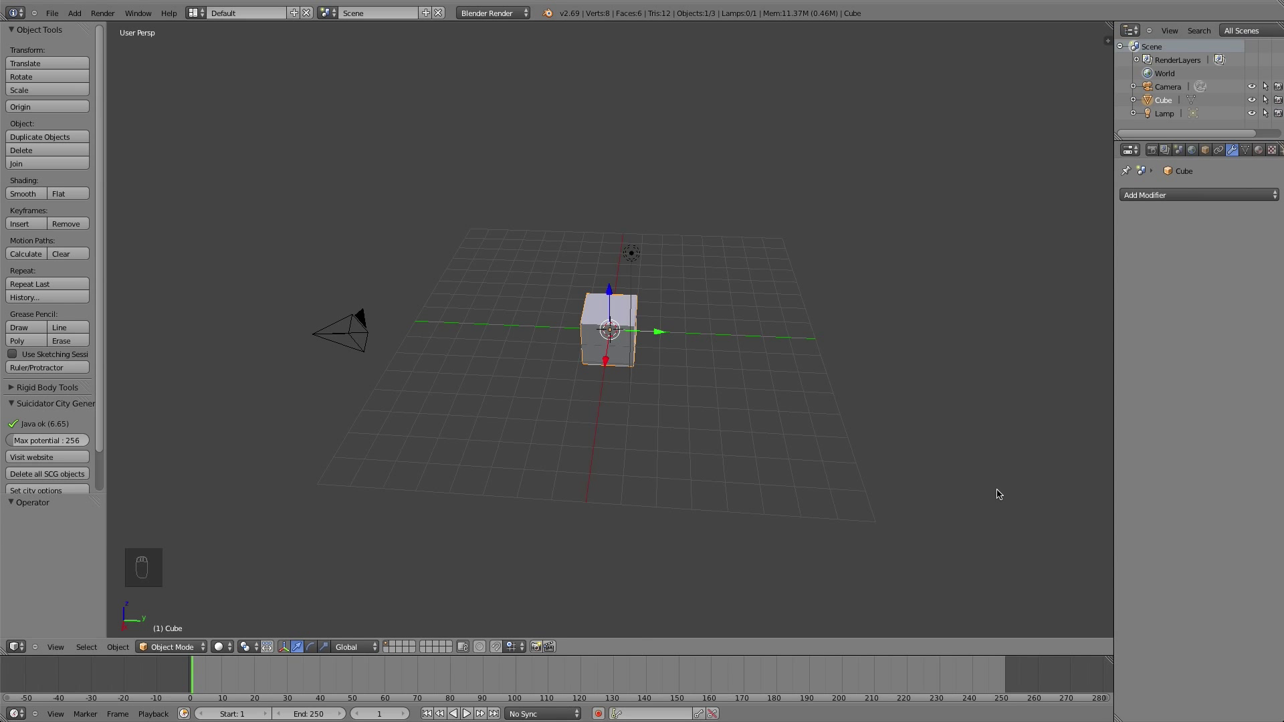
Step: Widen the properties editor and display the cube's physics settings
drag(1113, 233, 1087, 232)
click(1258, 150)
click(1273, 152)
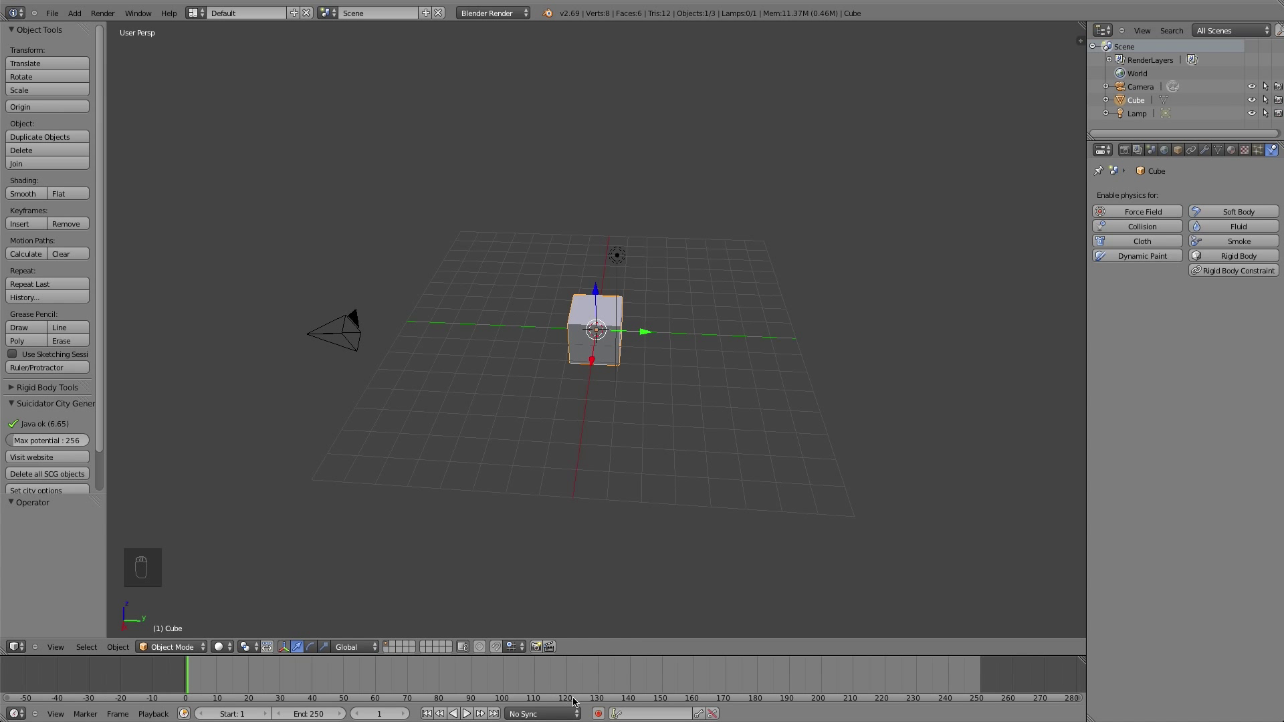
Step: Switch the cube to Edit Mode and return it to Object Mode
click(172, 649)
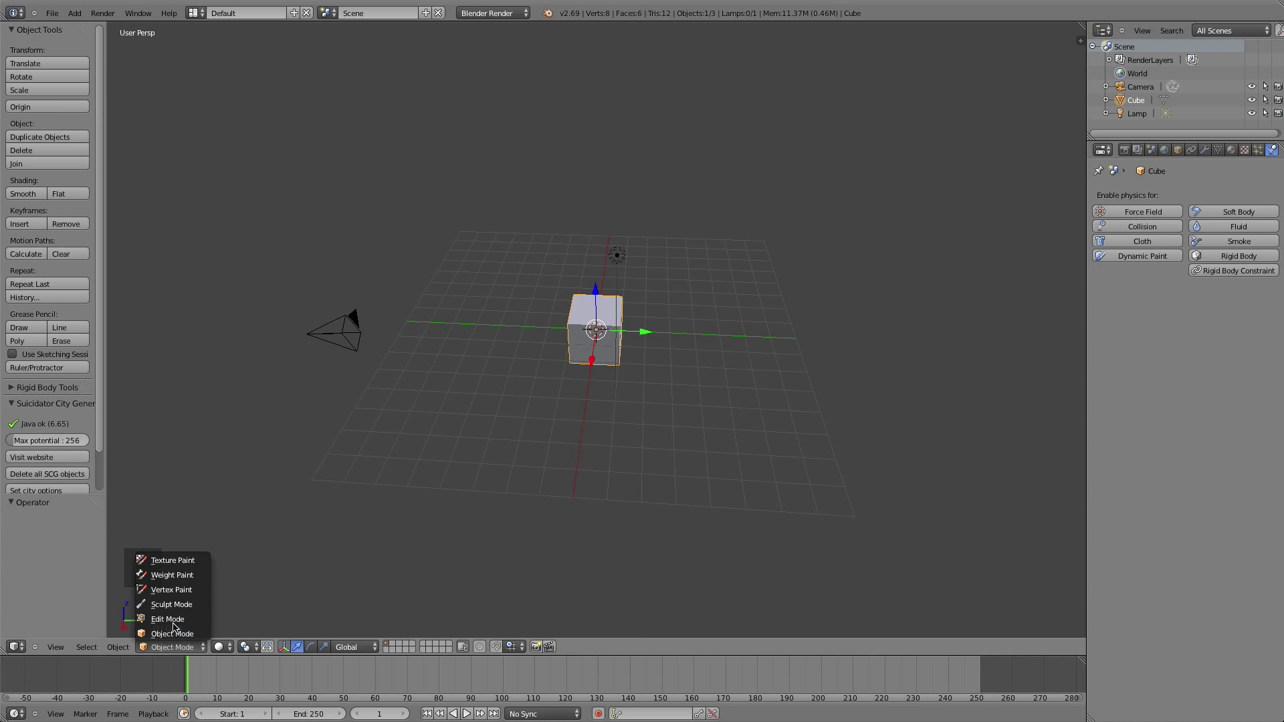
click(173, 619)
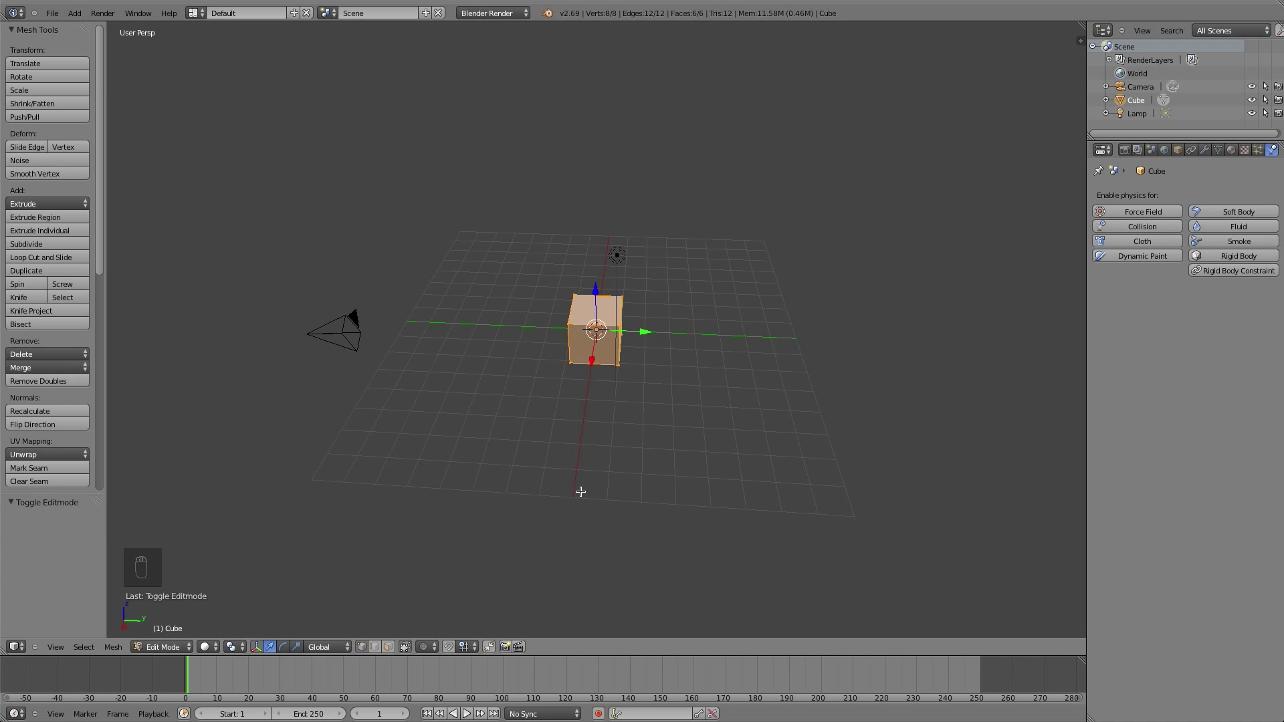
key(Tab)
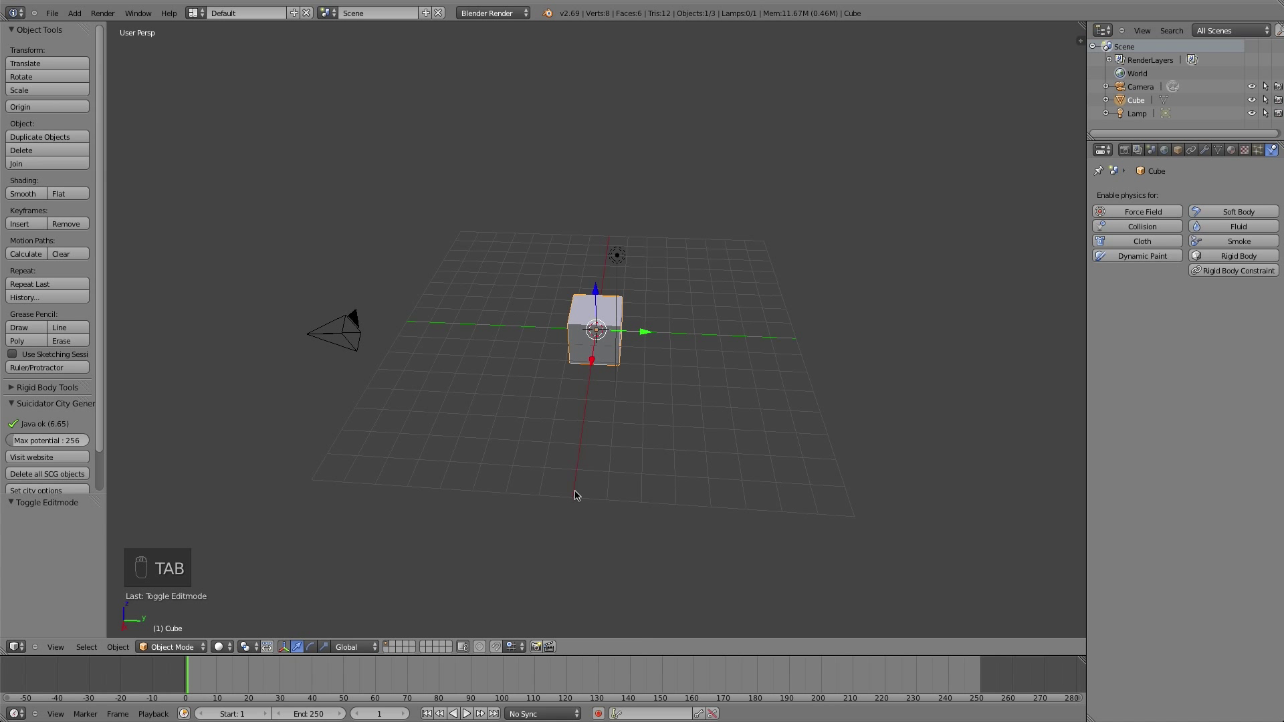
Step: Change the 3D view to textured shading and inspect the cube up close
key(alt+z)
scroll(644, 359, up, 8)
scroll(645, 358, down, 1)
scroll(645, 359, up, 6)
scroll(646, 361, down, 5)
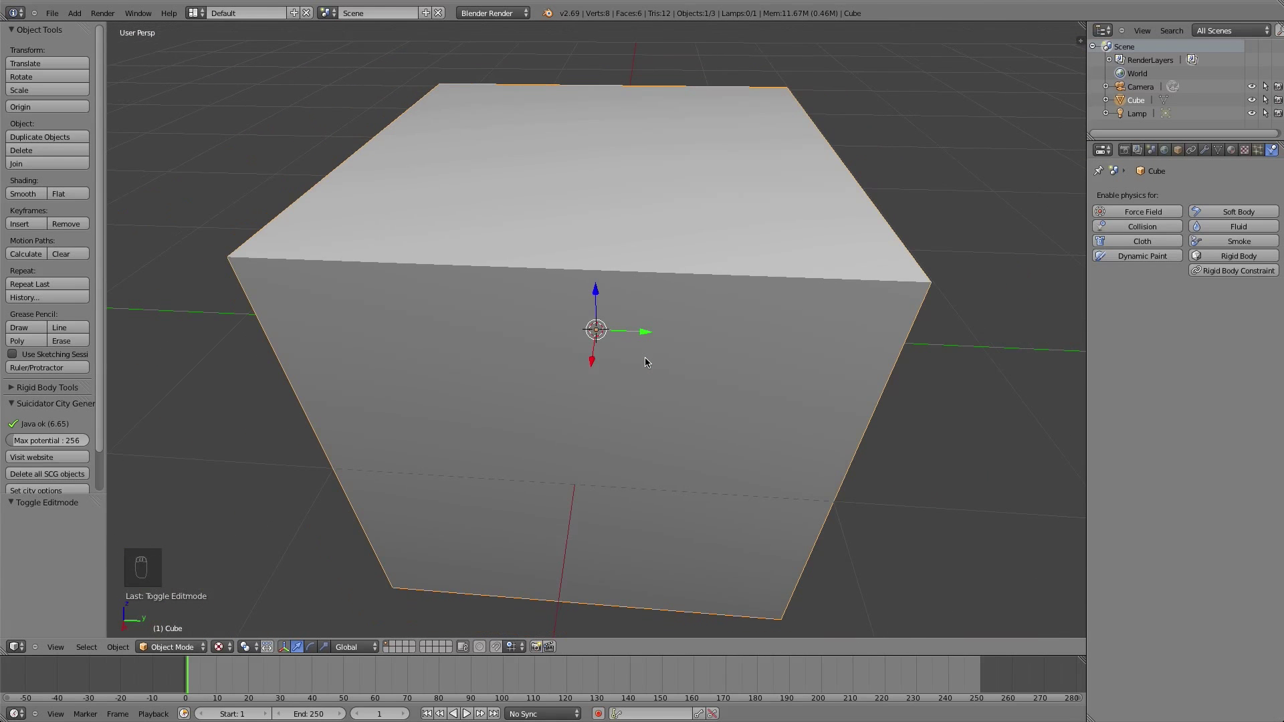
scroll(646, 361, down, 3)
middle_drag(646, 362, 646, 362)
Step: Toggle Edit Mode on and off once more and view the cube from near and far
key(Tab)
key(Tab)
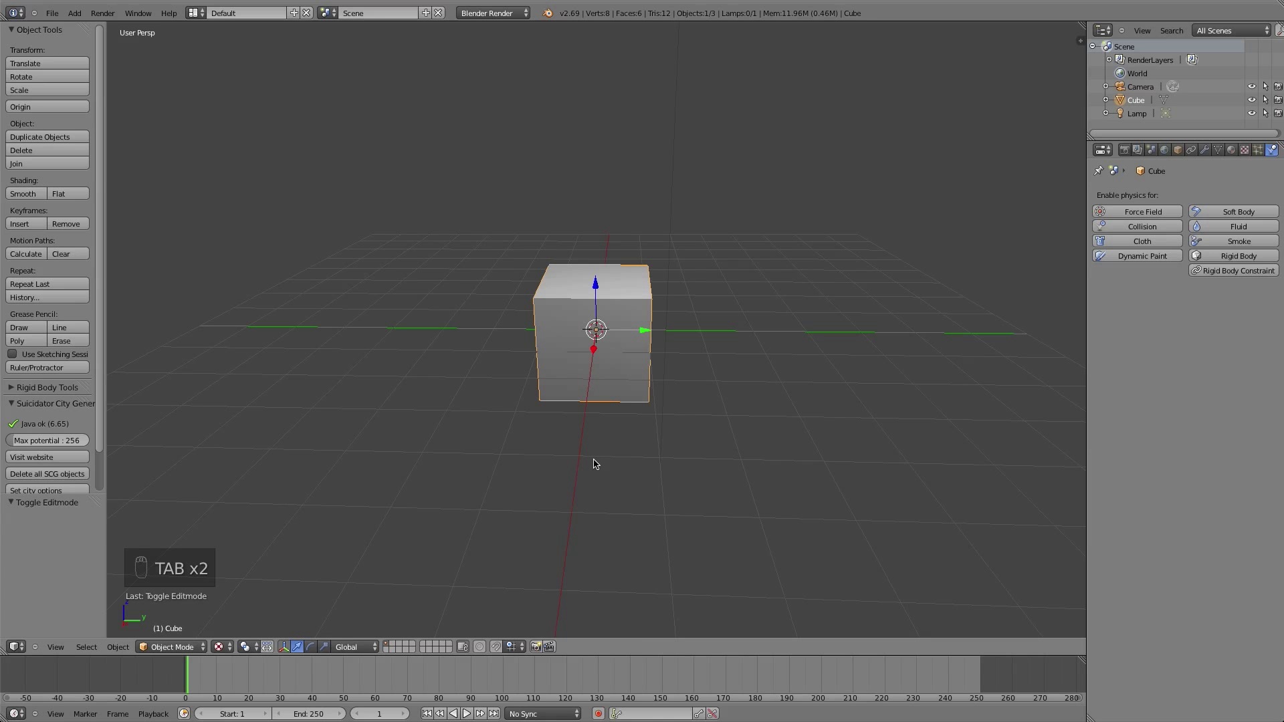
scroll(518, 373, down, 8)
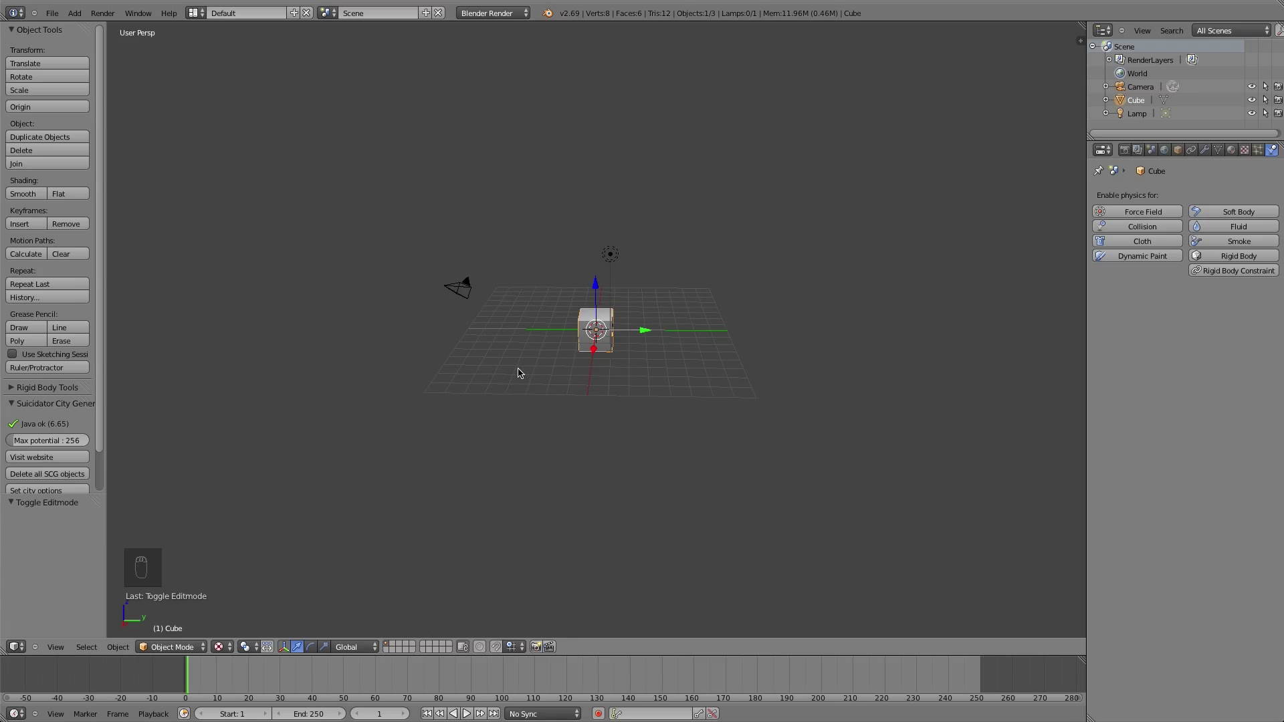
scroll(518, 372, up, 10)
scroll(518, 373, down, 2)
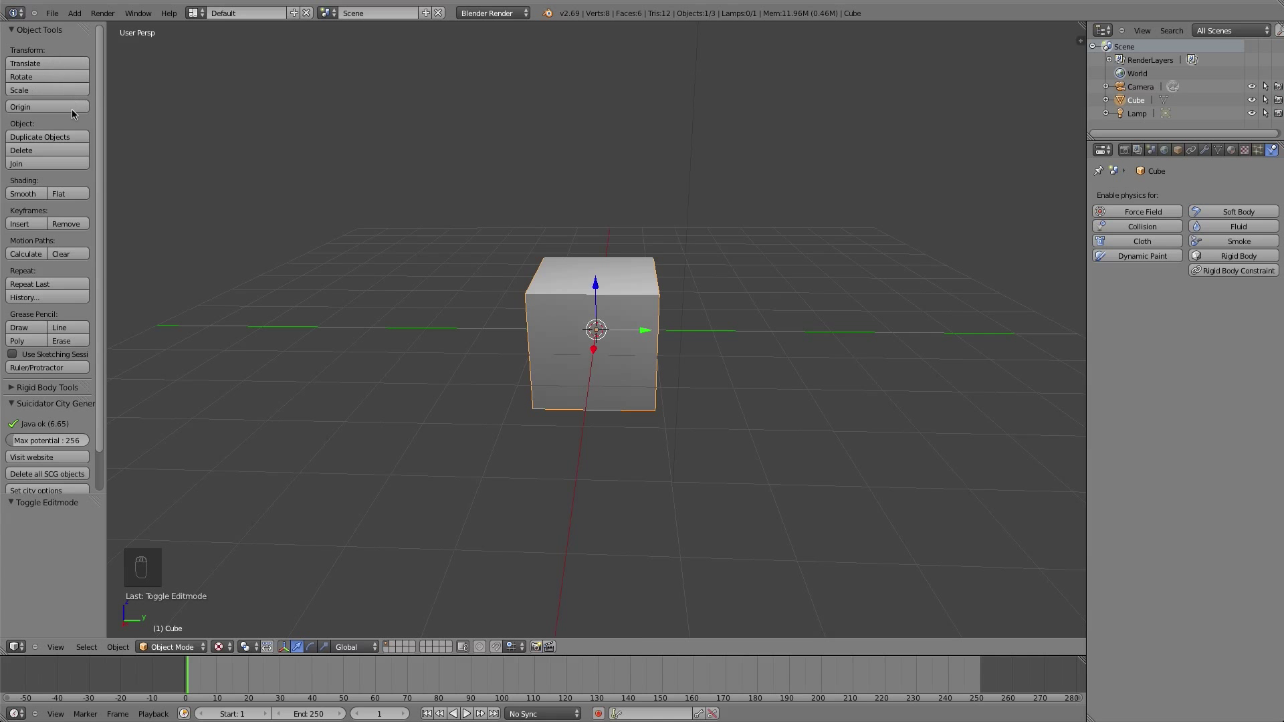
Step: Try smooth shading on the cube, set it back to flat shading and check its faces
click(19, 194)
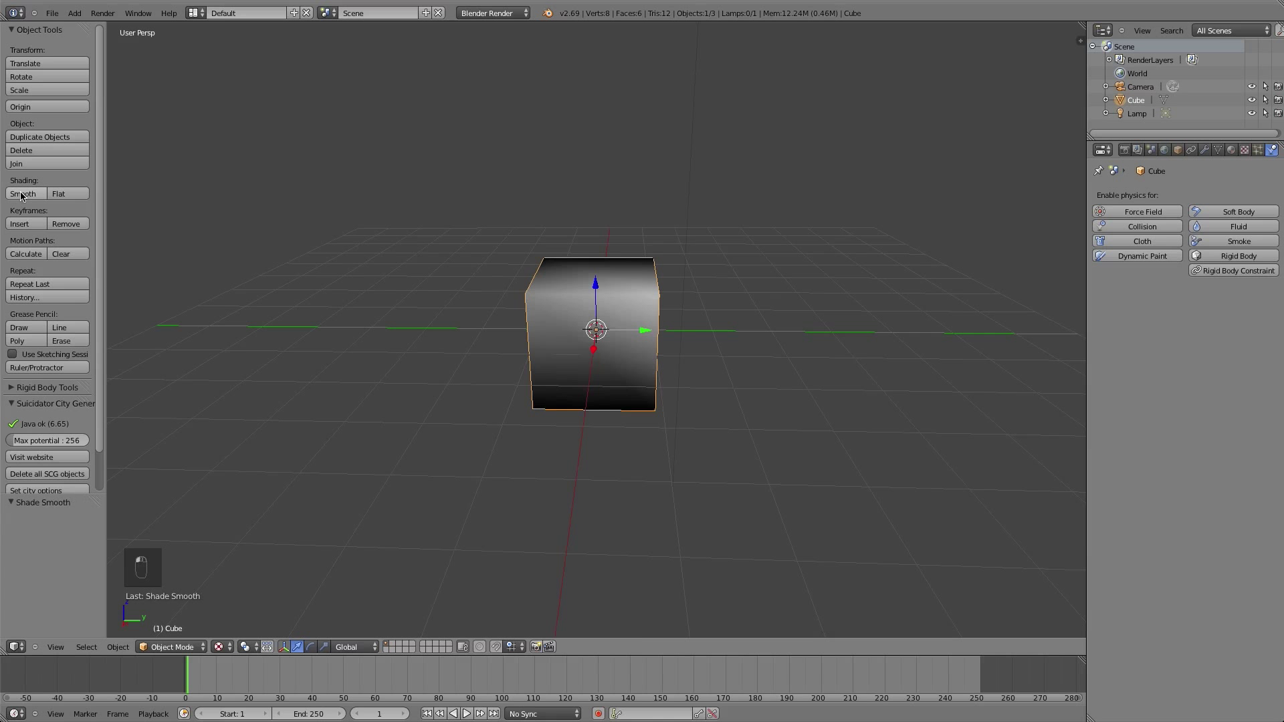
key(ctrl+z)
click(30, 194)
click(59, 194)
middle_drag(511, 274, 497, 298)
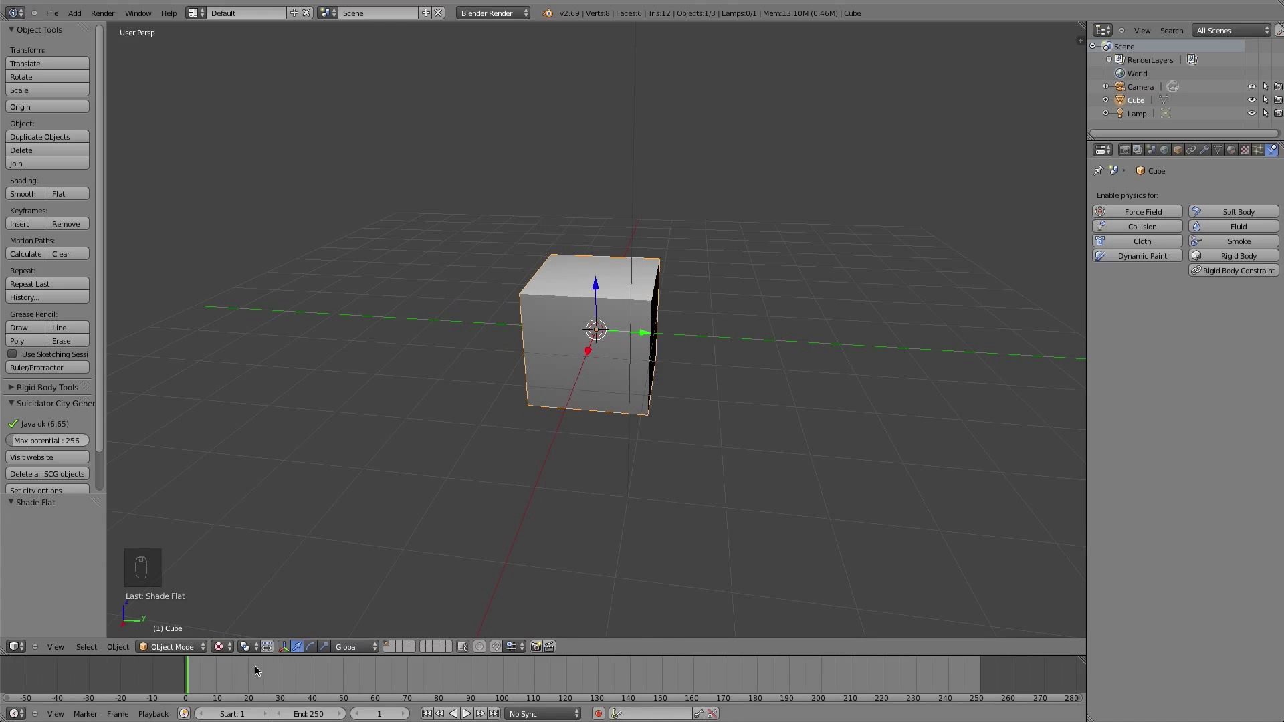
mouse_move(191, 686)
mouse_down()
mouse_move(388, 682)
mouse_move(216, 682)
mouse_move(188, 702)
mouse_up()
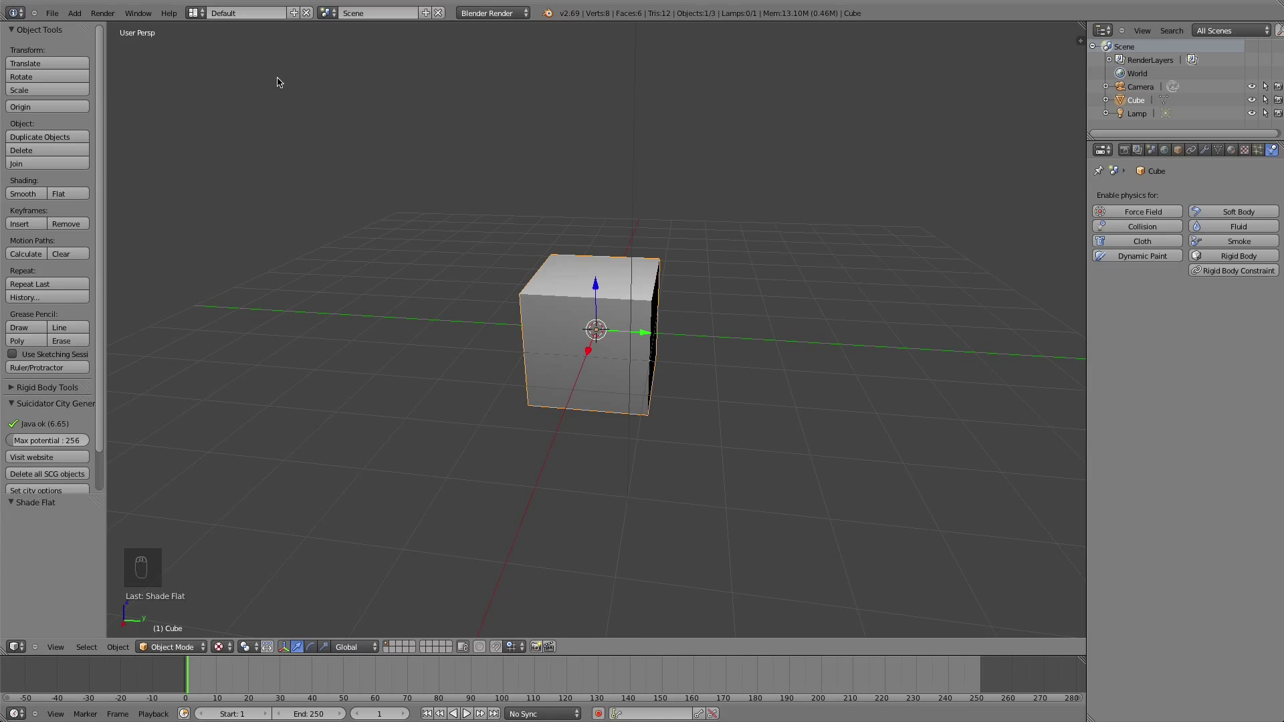
Step: Quit Blender without saving the changes and launch CrazyBump
click(54, 7)
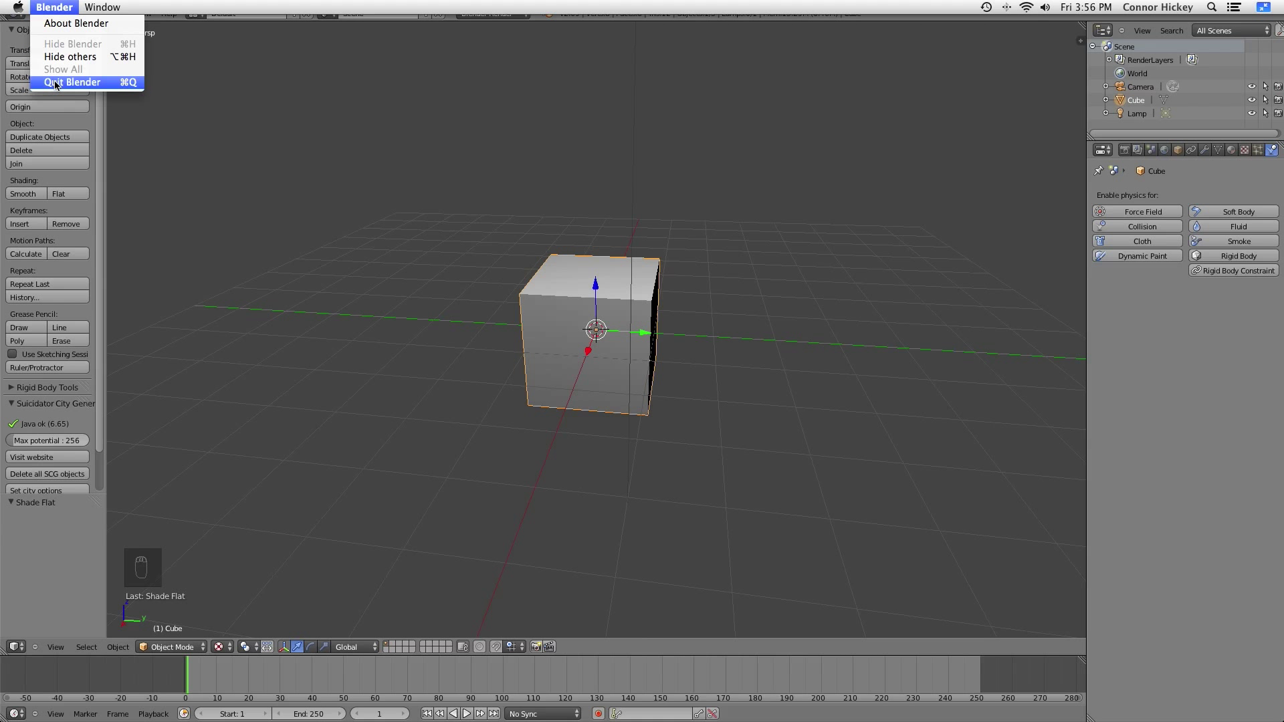
click(60, 82)
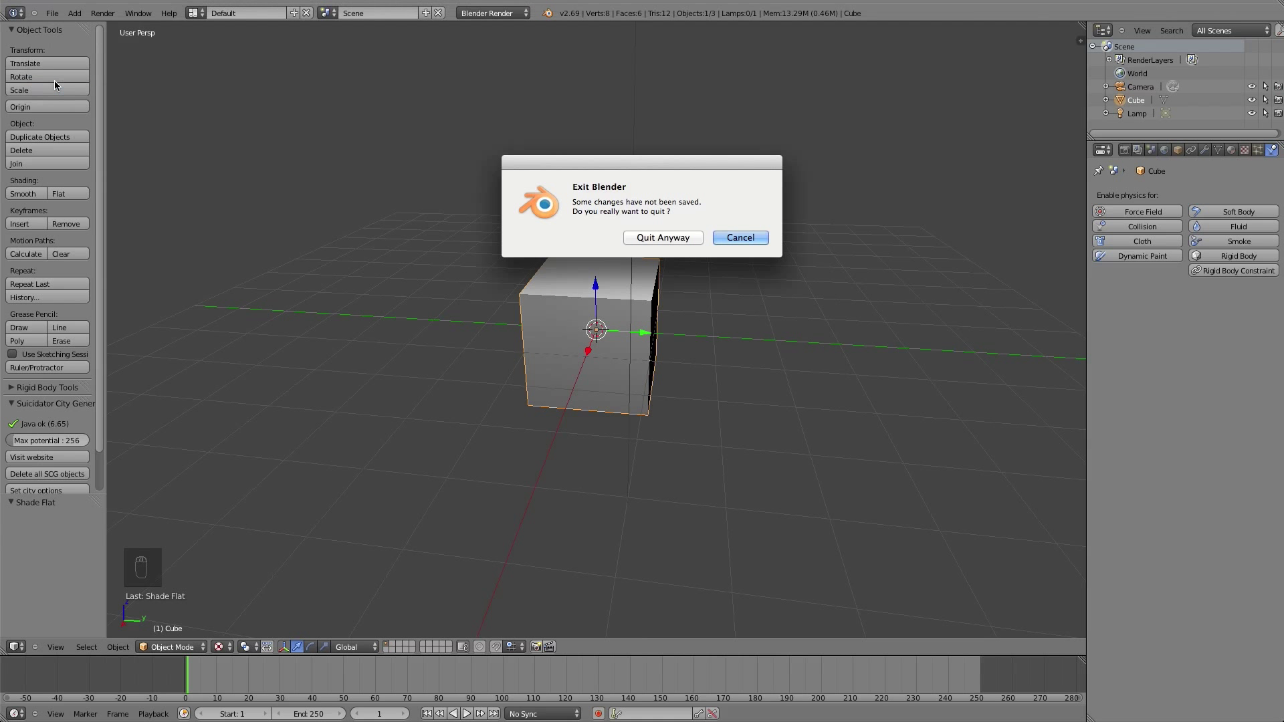
click(678, 237)
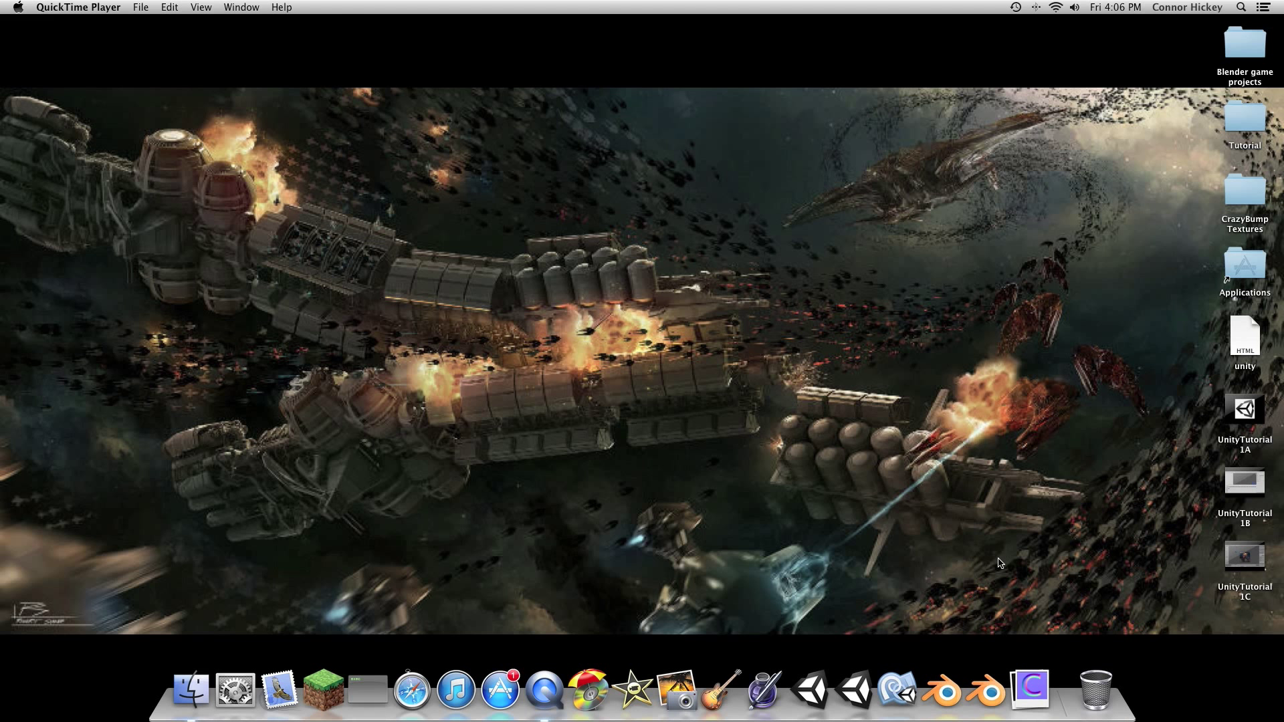
click(1025, 704)
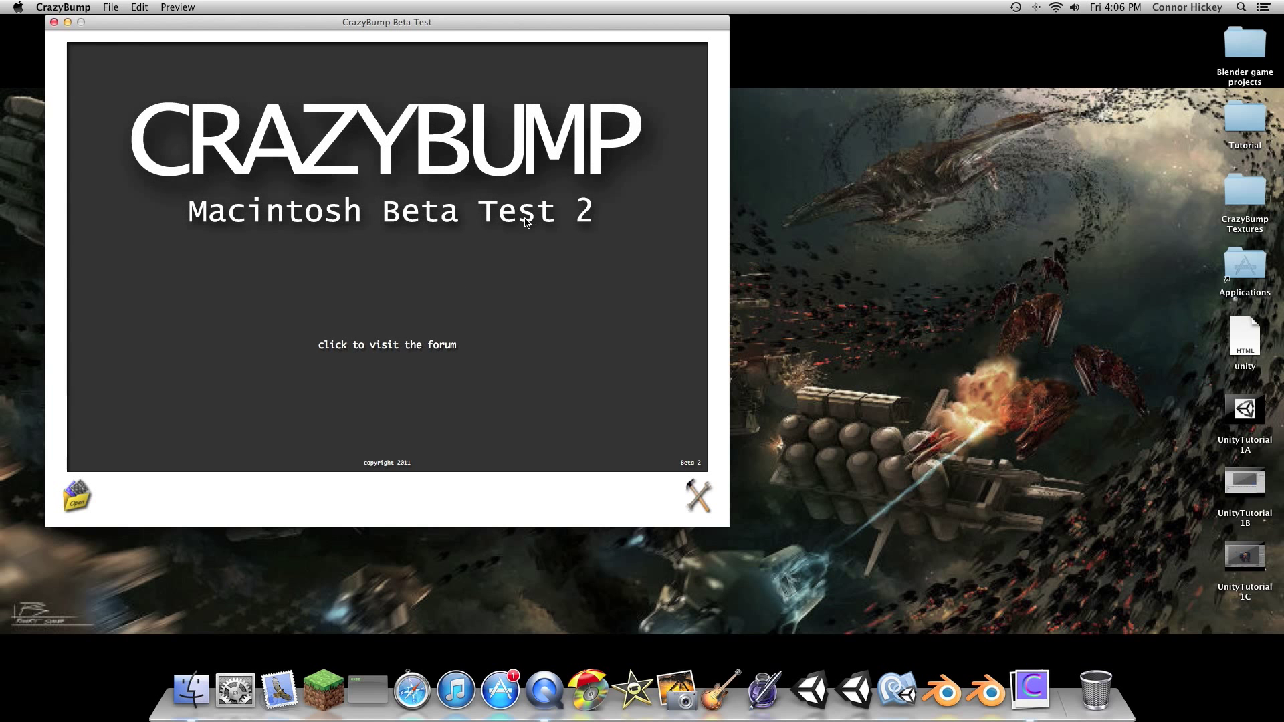
Step: Open Grassy Stone Path_COLOR.png from the desktop's CrazyBump Textures folder as a photograph and choose the shape with the darker stones
click(76, 509)
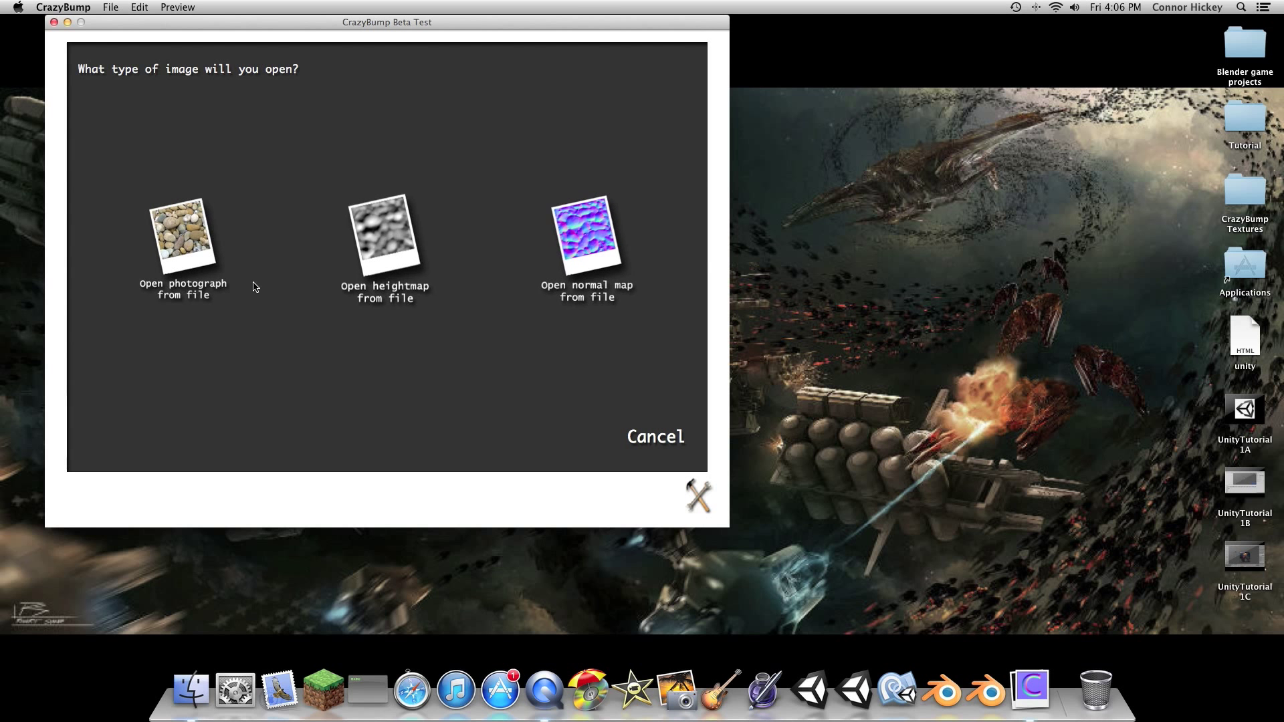
click(180, 280)
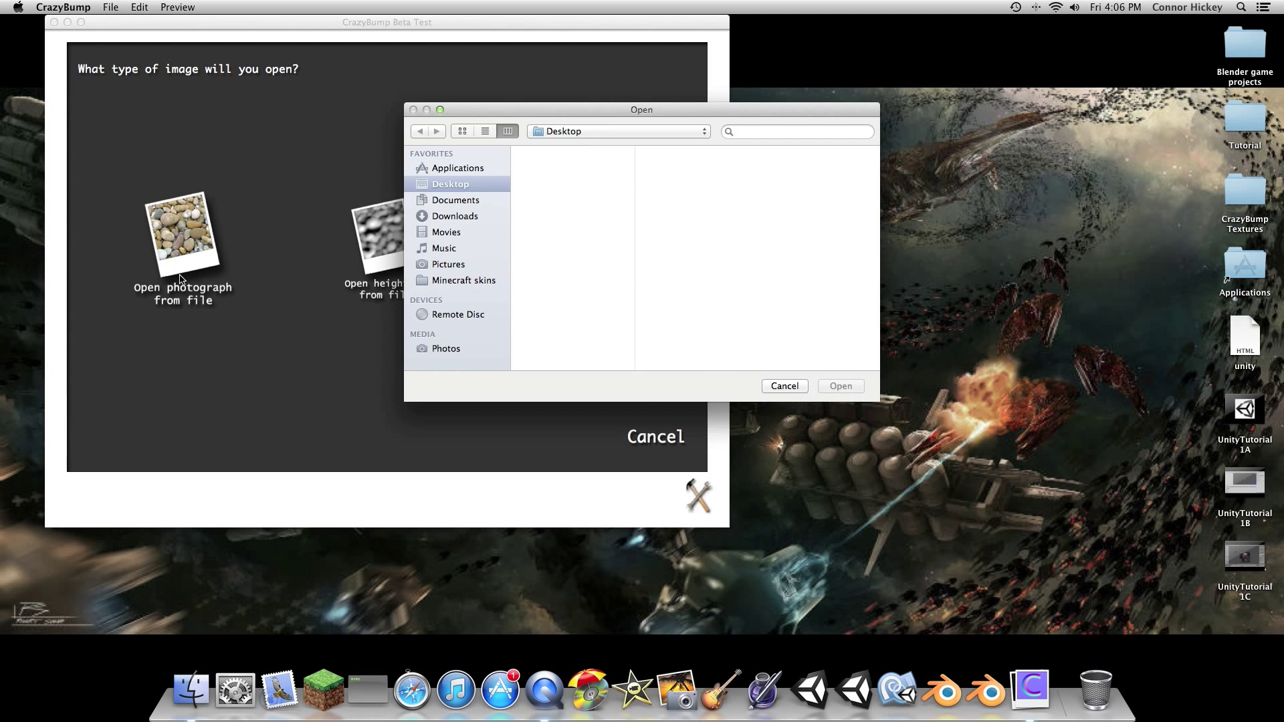
click(602, 176)
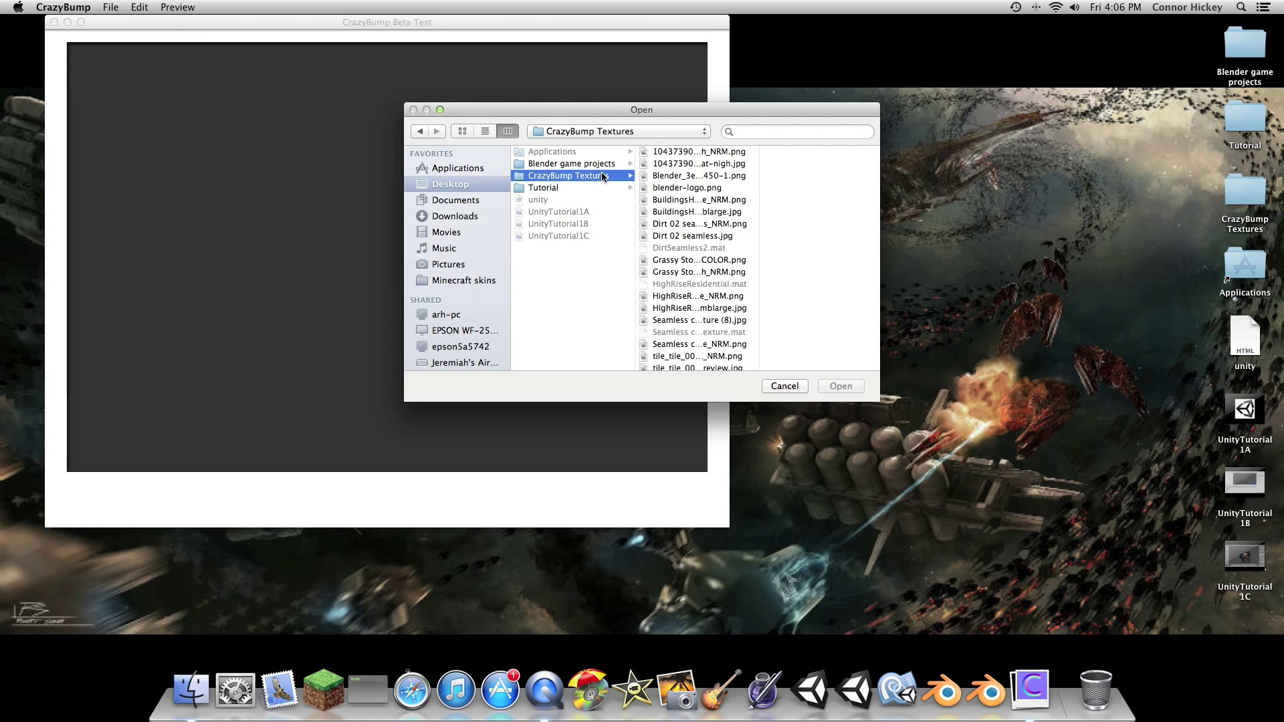
click(703, 260)
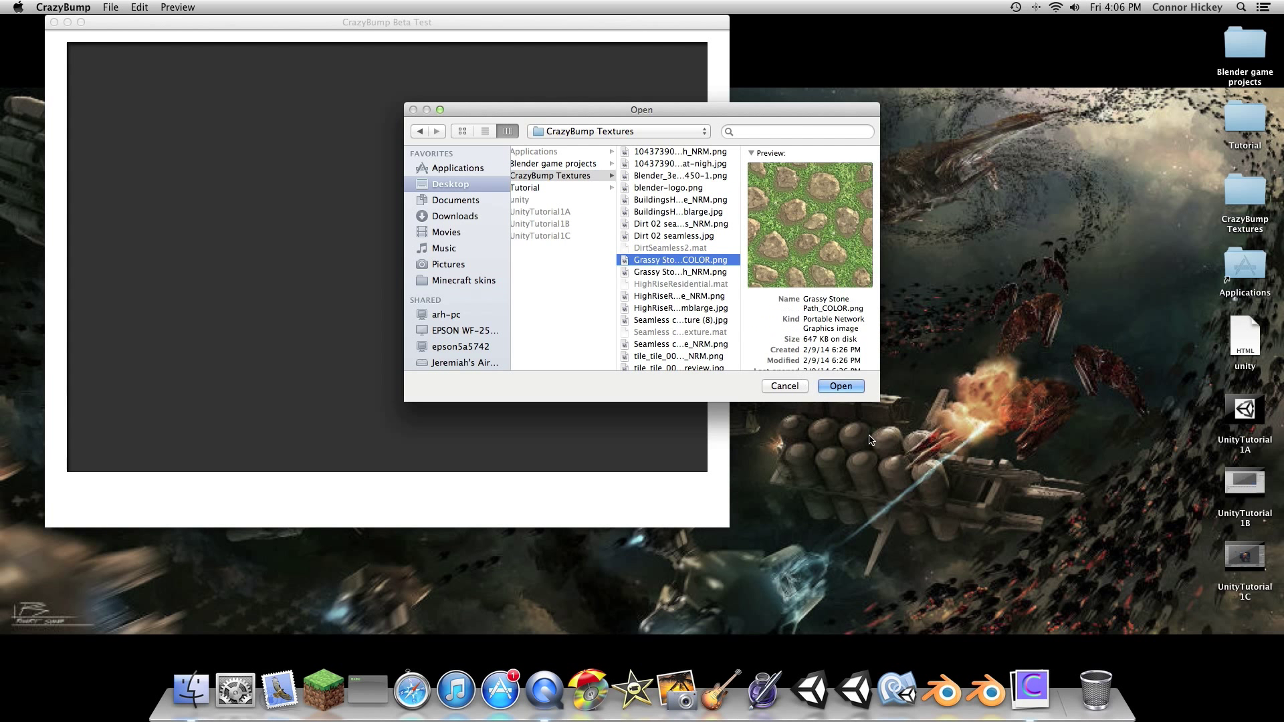
click(843, 387)
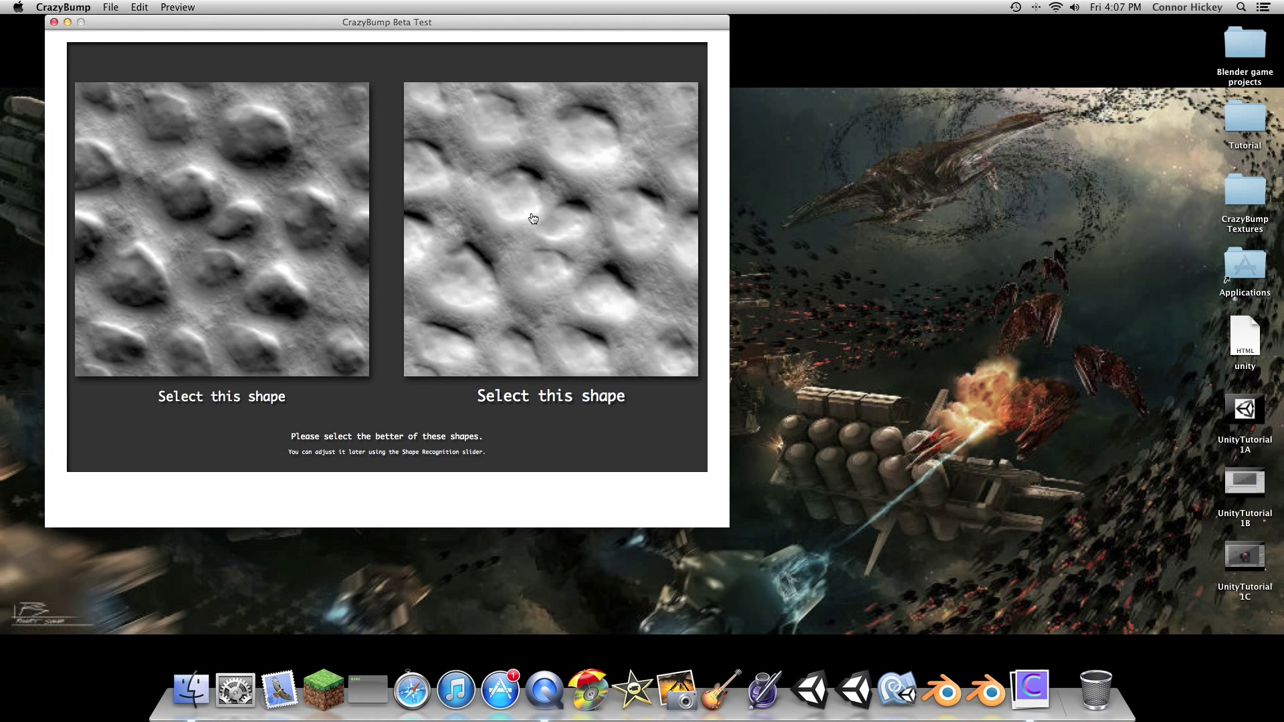
click(253, 248)
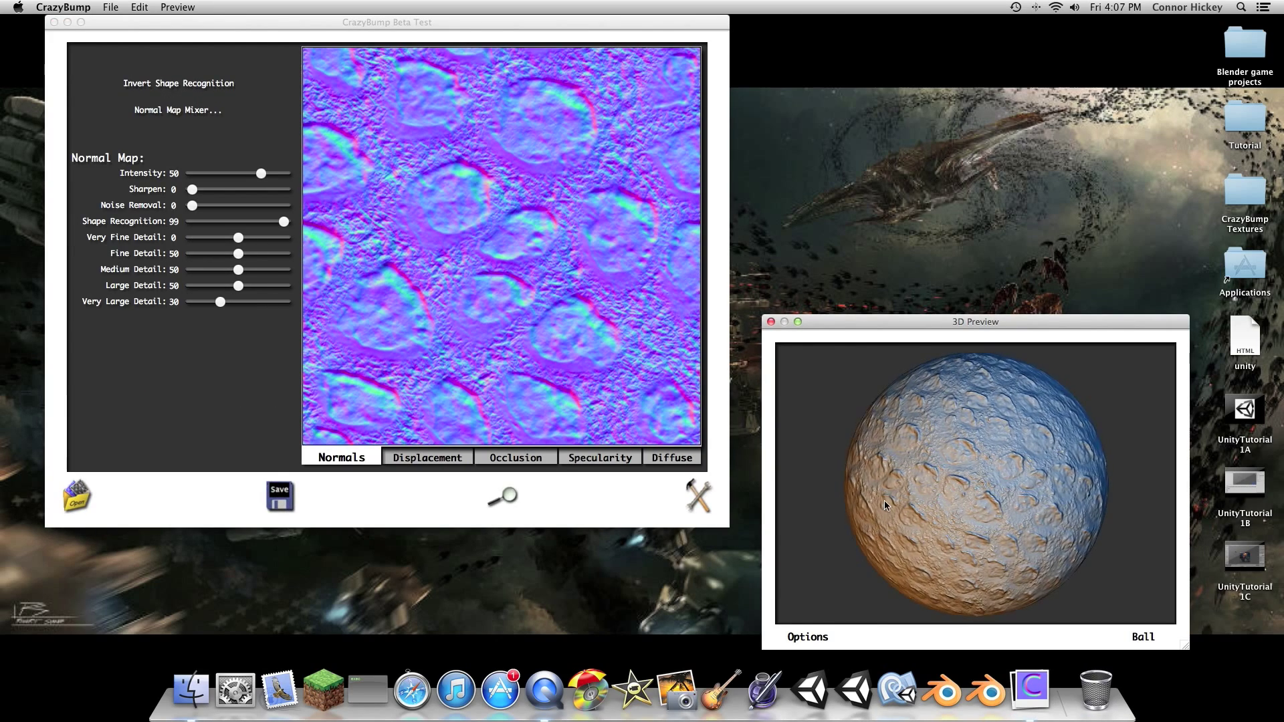
Step: Set the normal map's Very Large and Large Detail to 99, Medium and Fine Detail to 0, Very Fine Detail to -50 and Intensity to 99
scroll(884, 500, up, 5)
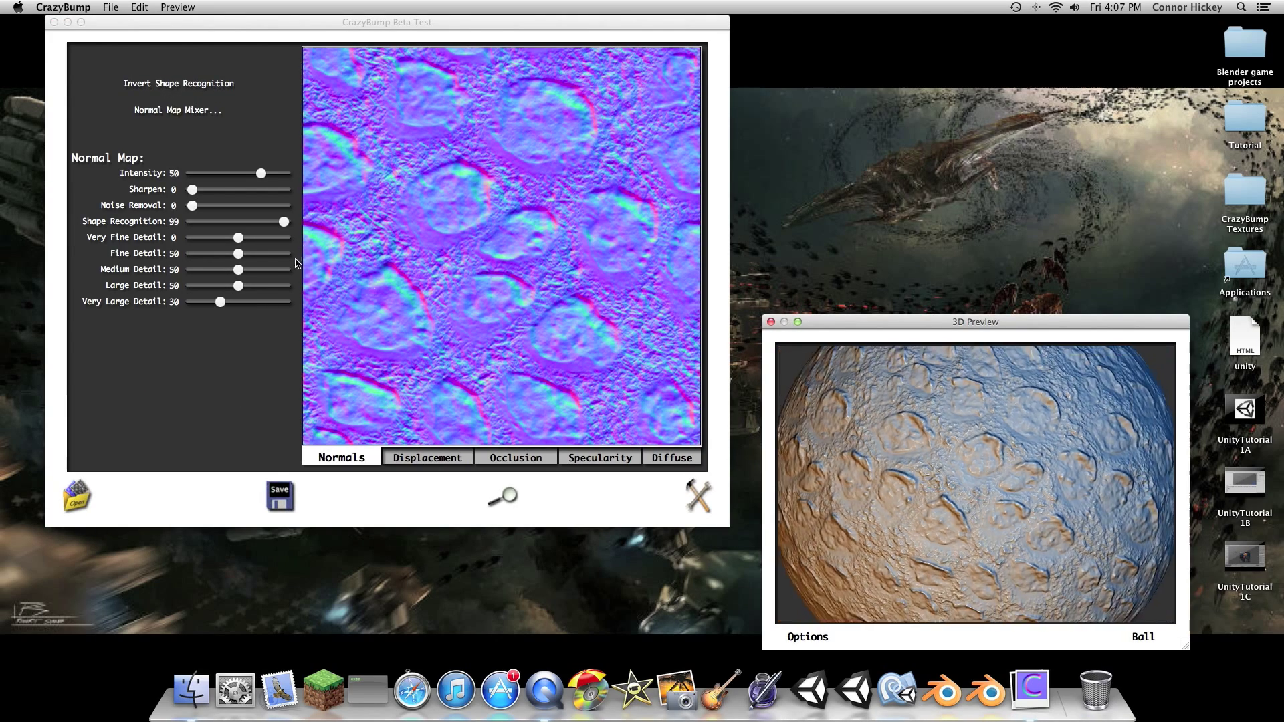
click(224, 307)
drag(221, 302, 351, 294)
drag(238, 270, 168, 239)
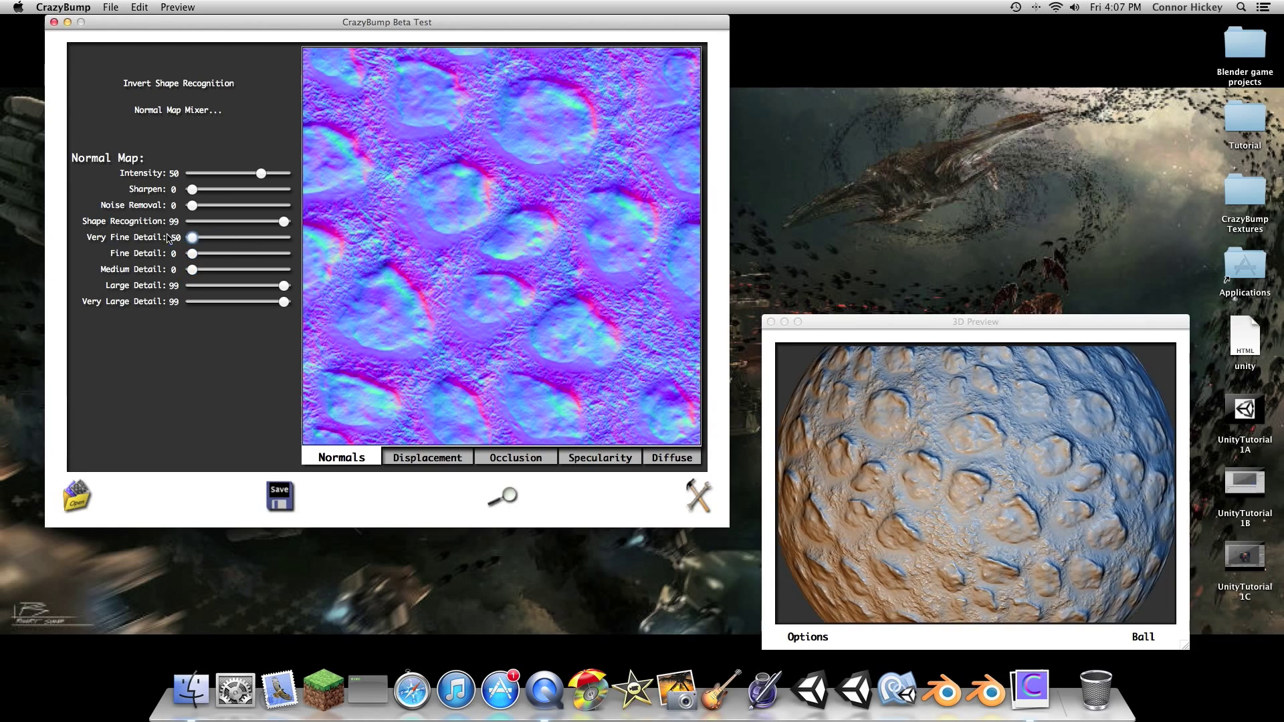
drag(261, 174, 294, 175)
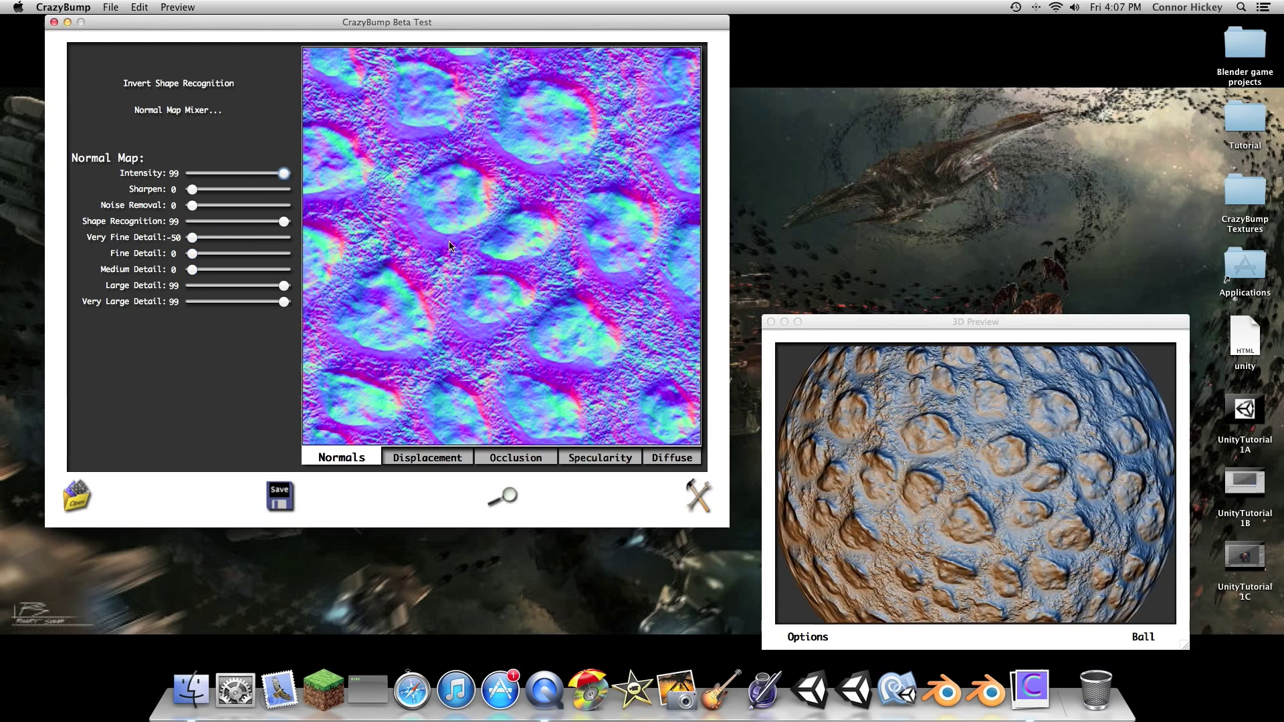
Step: Show the source image's colours on the 3D preview and set the normal map's Intensity to 65, finally raising it to 75
click(807, 639)
click(822, 567)
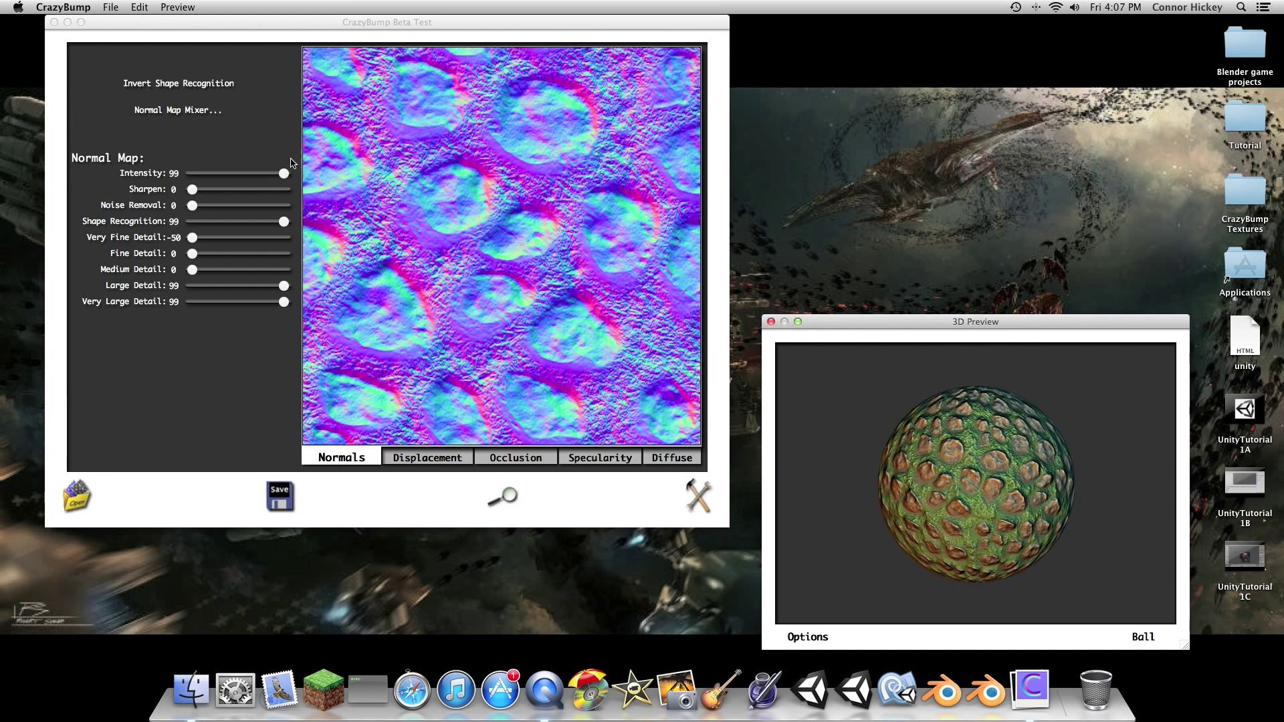
drag(283, 173, 268, 173)
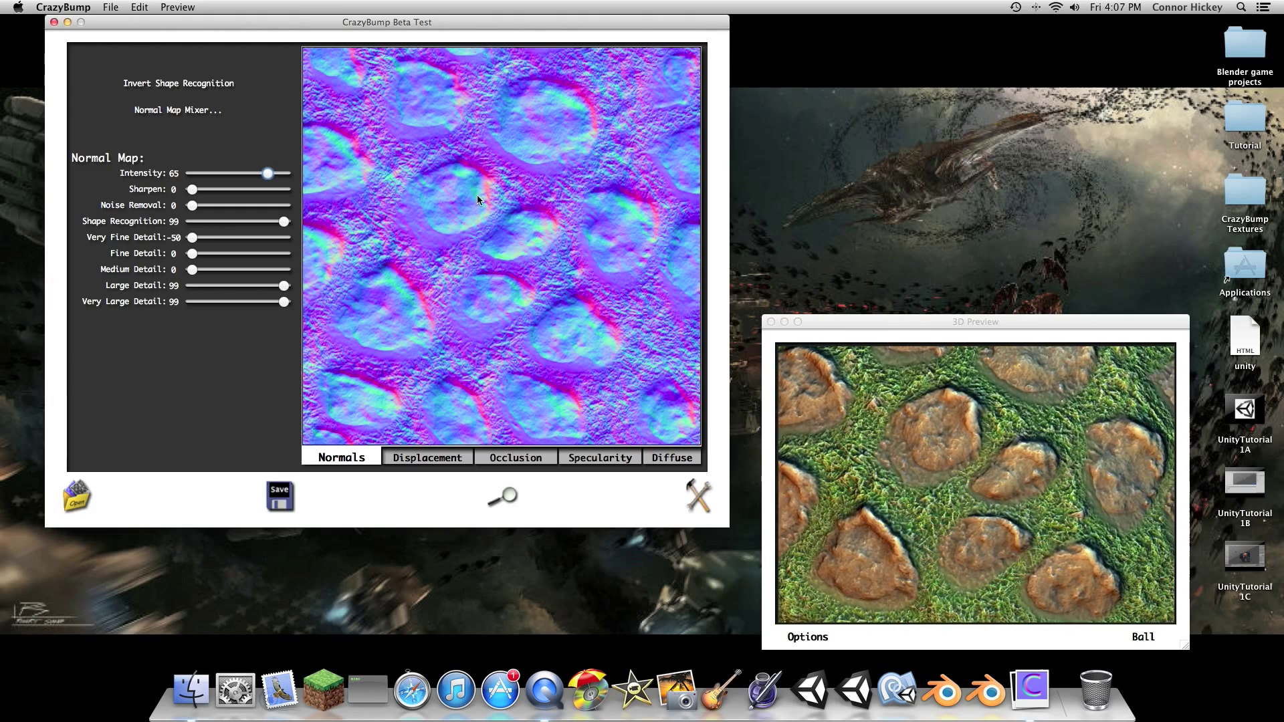
drag(268, 173, 273, 174)
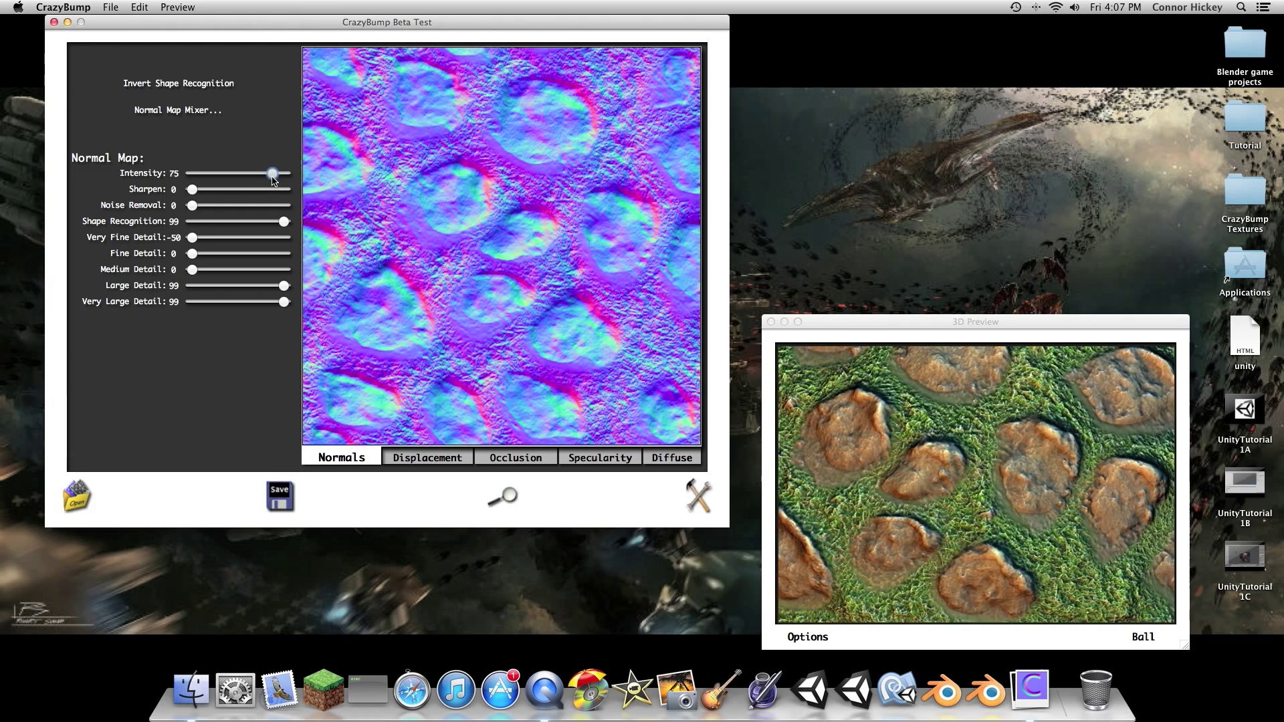